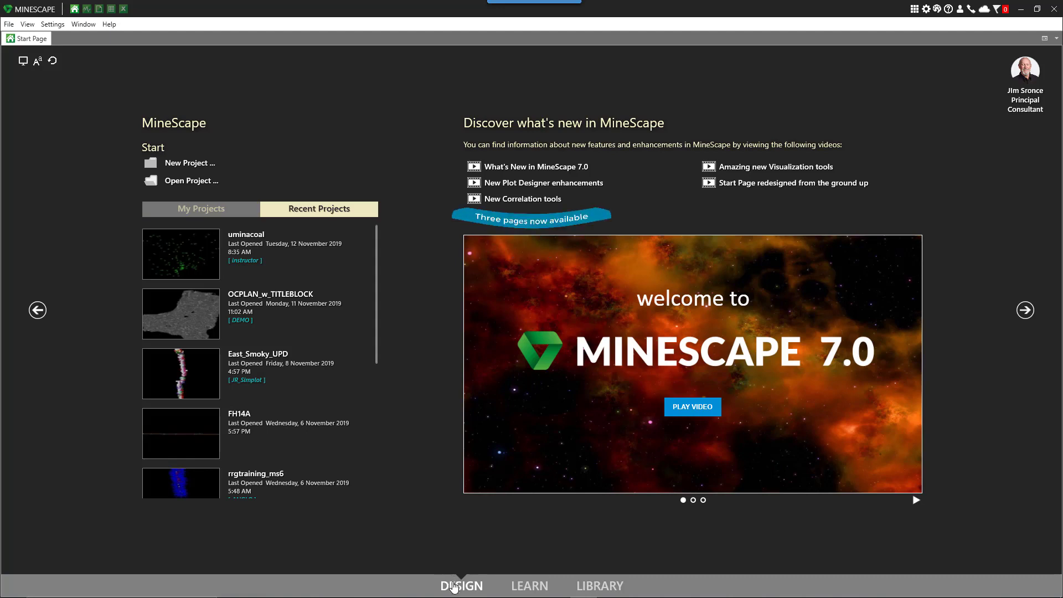
Look through the Learn and Library pages of the start page and return to the Design page.
{"action": "left_click", "coordinate": [526, 587]}
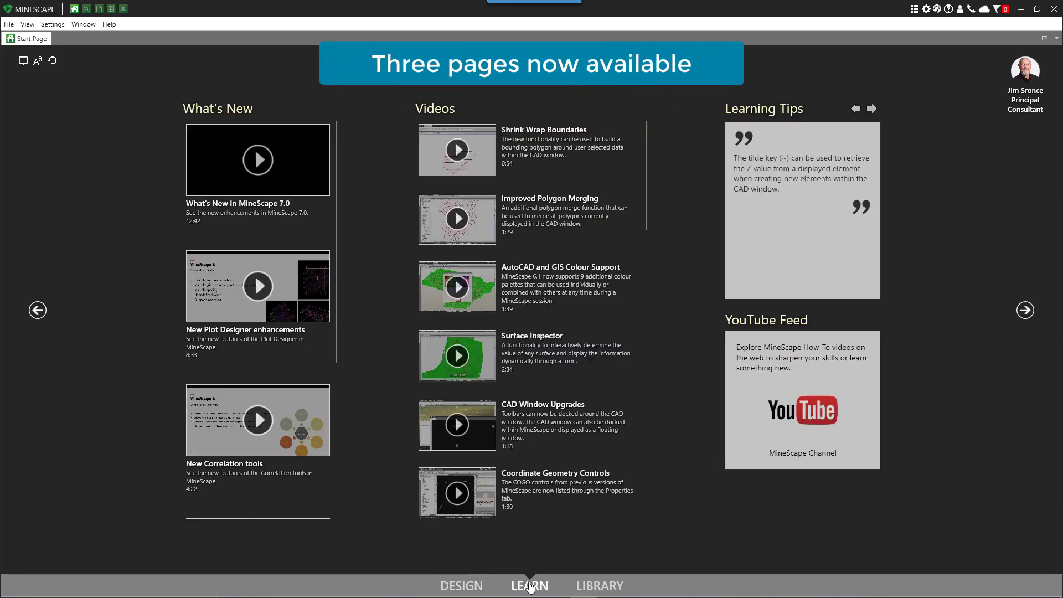
{"action": "left_click", "coordinate": [603, 585]}
{"action": "left_click", "coordinate": [479, 586]}
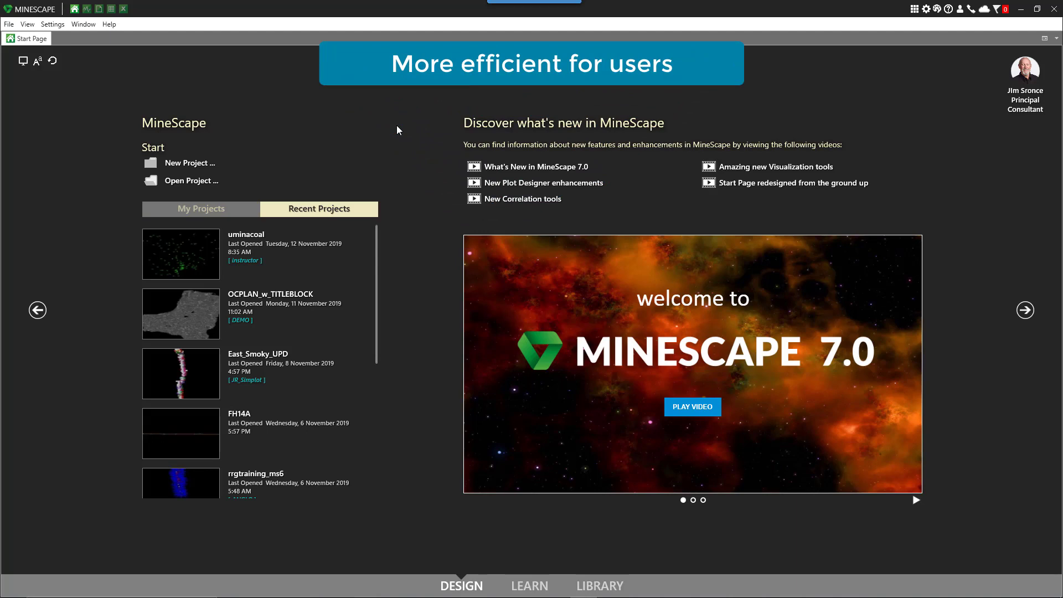
{"action": "left_click", "coordinate": [531, 586]}
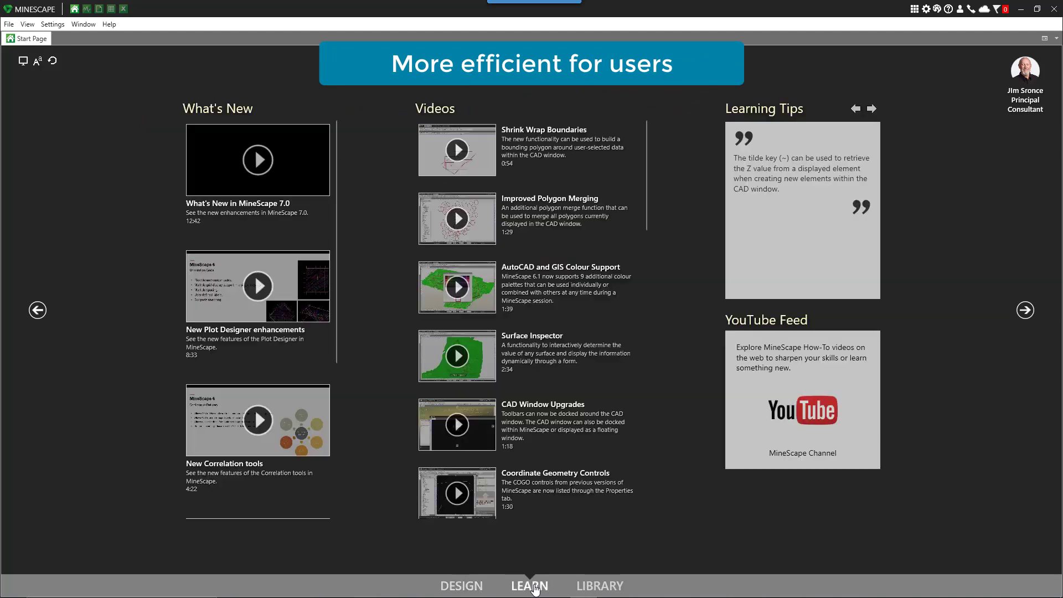
{"action": "left_click", "coordinate": [599, 586]}
{"action": "left_click", "coordinate": [465, 586]}
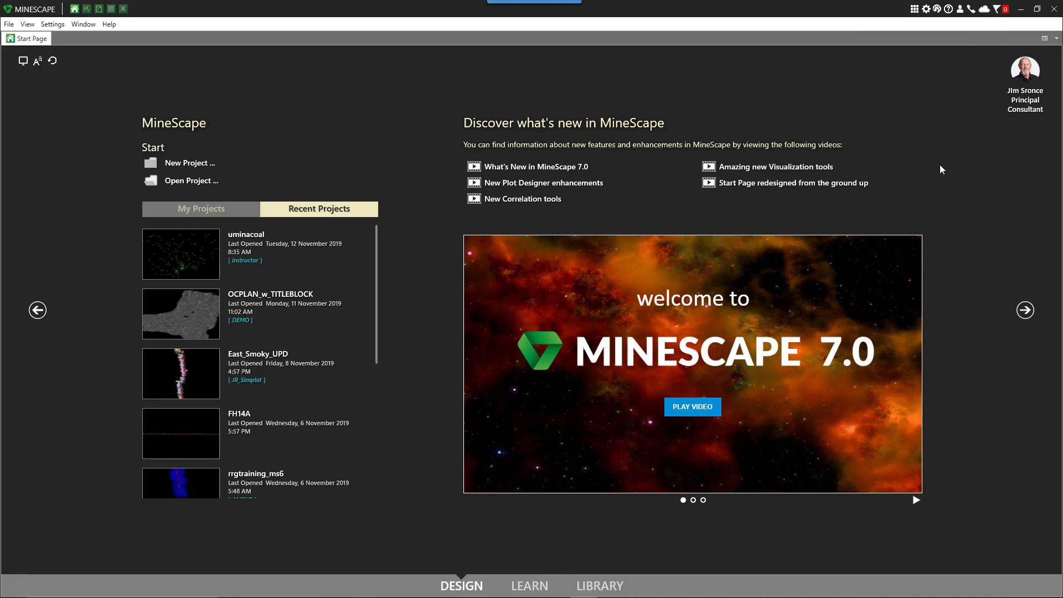
Preview the Grey Theme for the interface and apply the Dark Theme.
{"action": "left_click", "coordinate": [937, 9]}
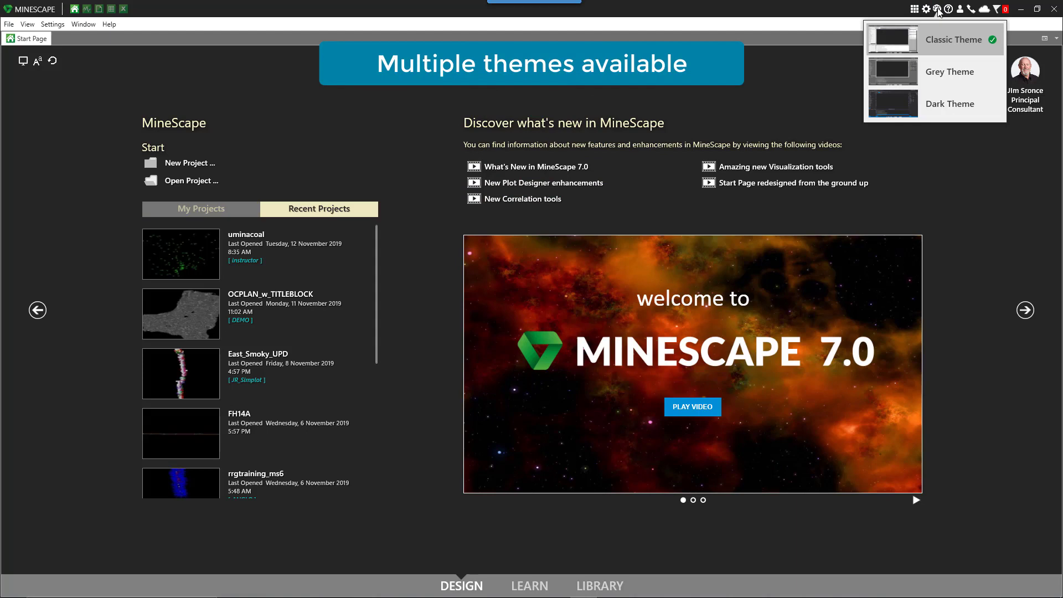
{"action": "left_click", "coordinate": [957, 175]}
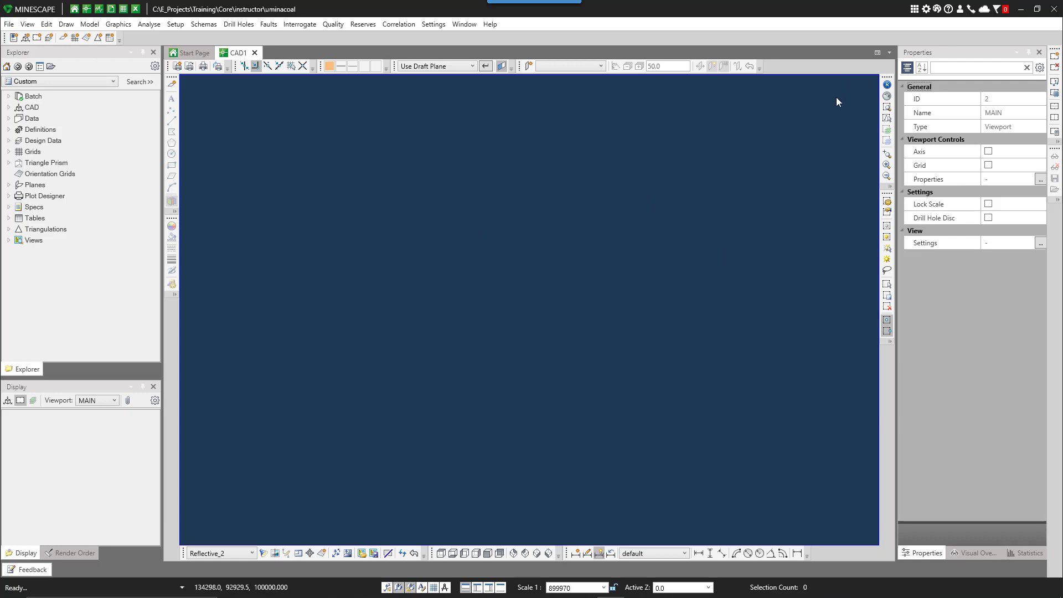
{"action": "left_click", "coordinate": [936, 9]}
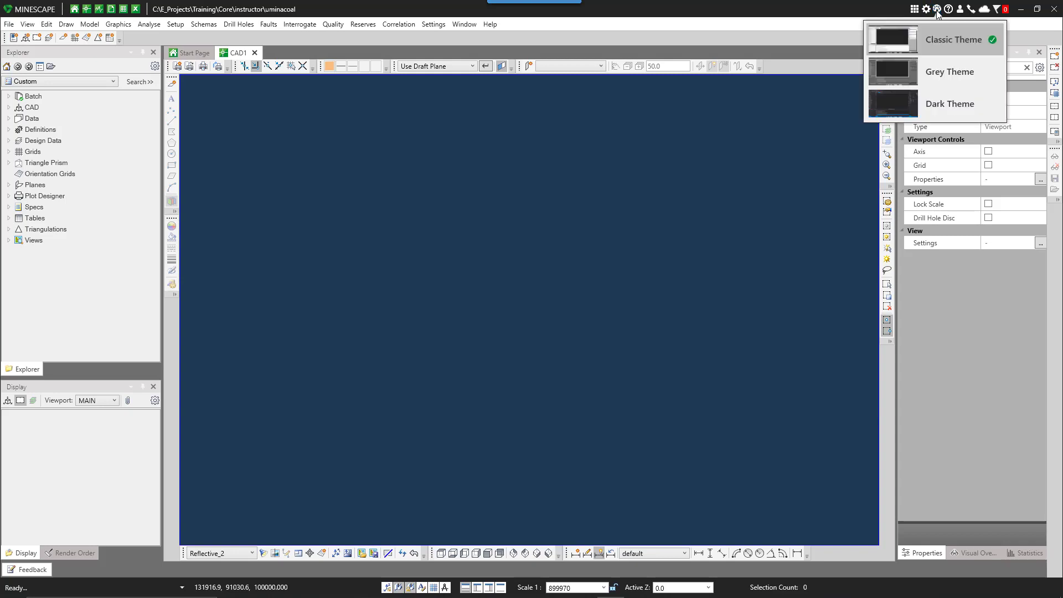
{"action": "left_click", "coordinate": [943, 72]}
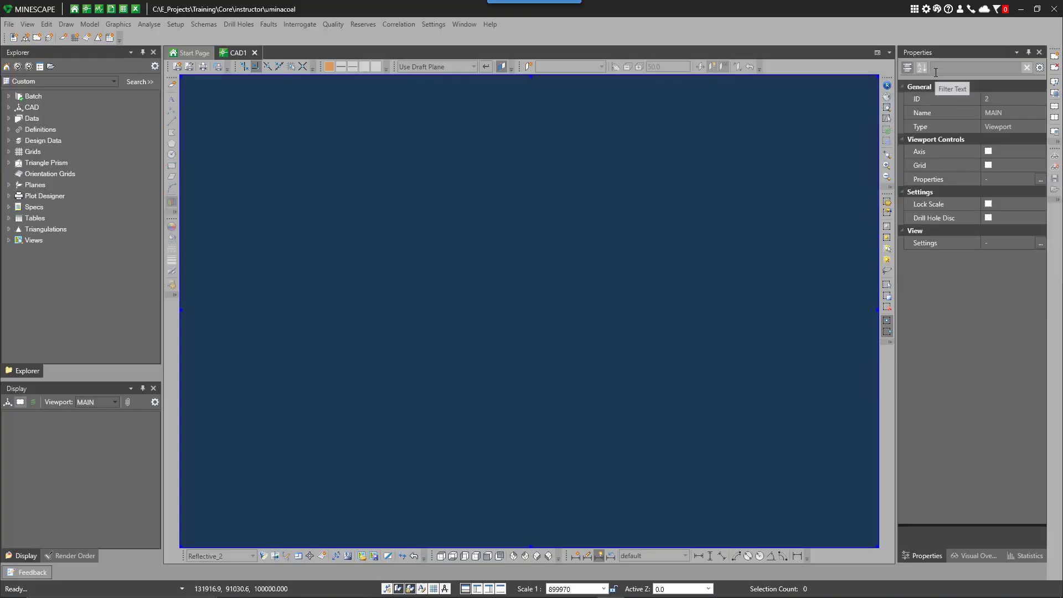
{"action": "left_click", "coordinate": [936, 9]}
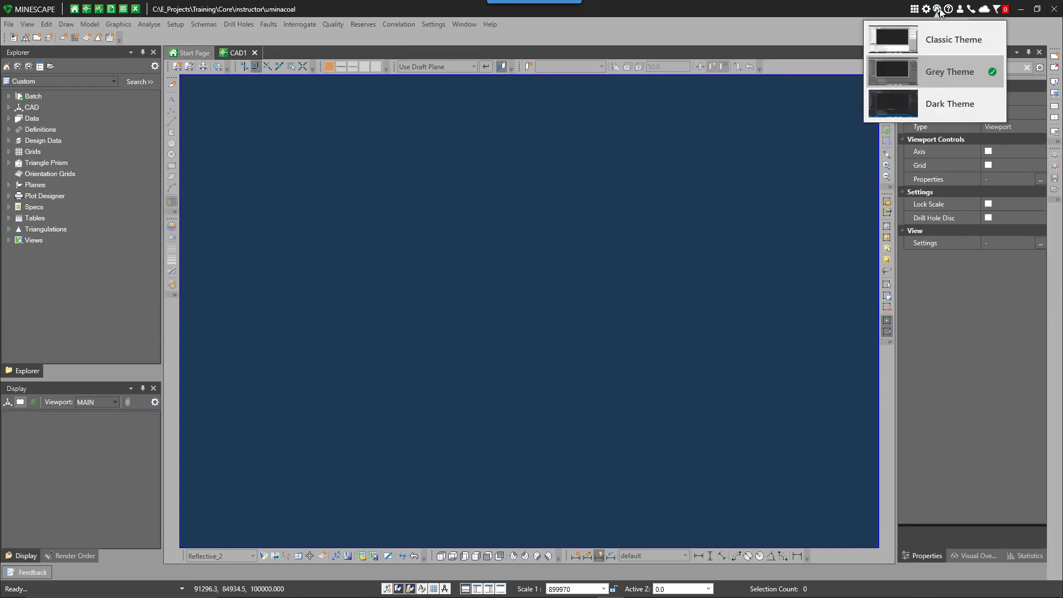
{"action": "left_click", "coordinate": [928, 98]}
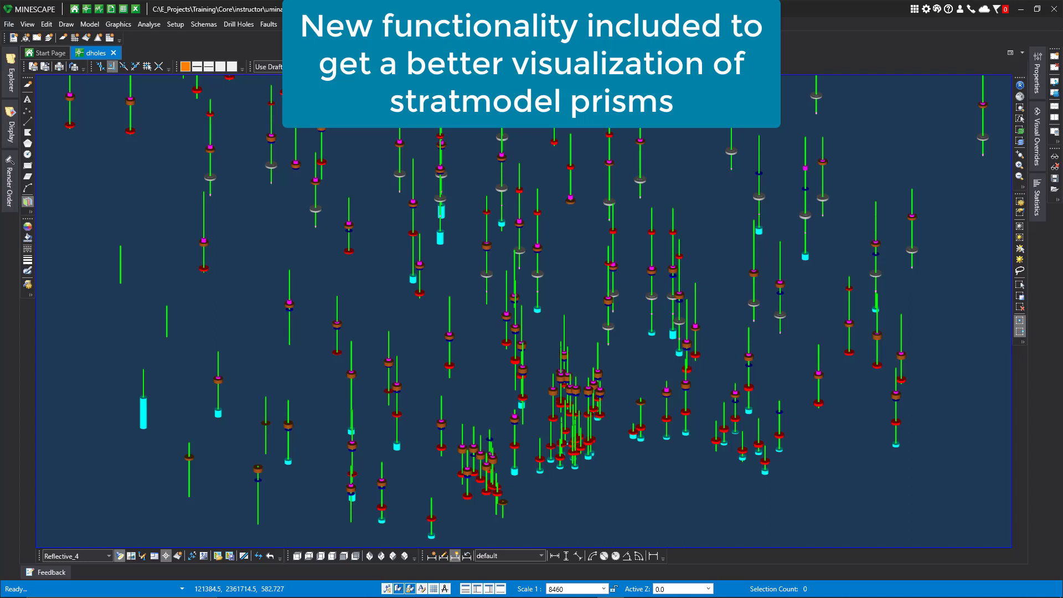
Cycle the CAD window's background through black, blue and white, settling on the blue-to-orange gradient.
{"action": "left_click", "coordinate": [131, 556]}
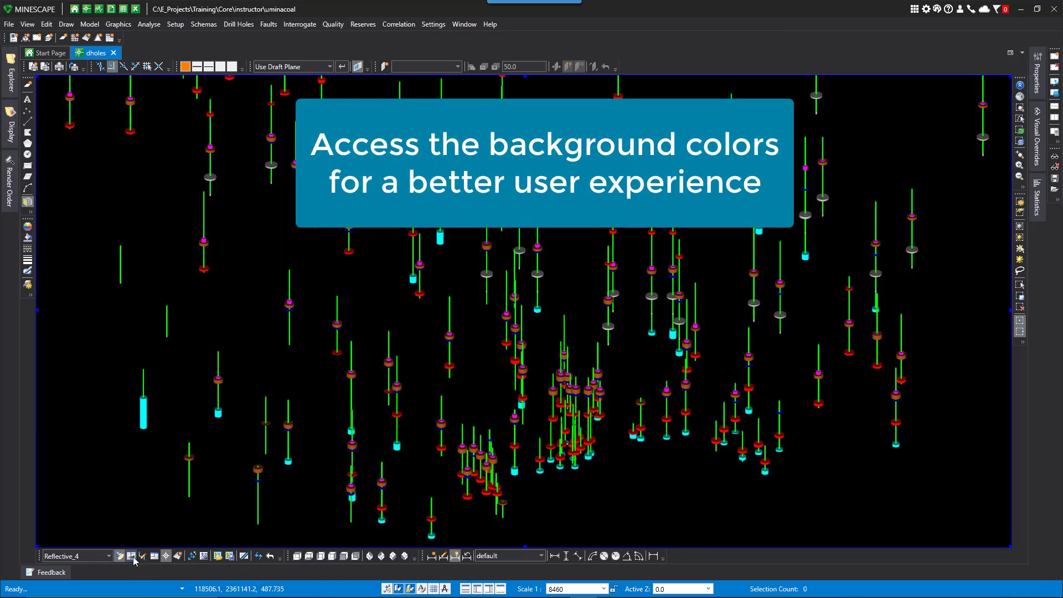
{"action": "left_click", "coordinate": [131, 556]}
{"action": "left_click", "coordinate": [132, 556]}
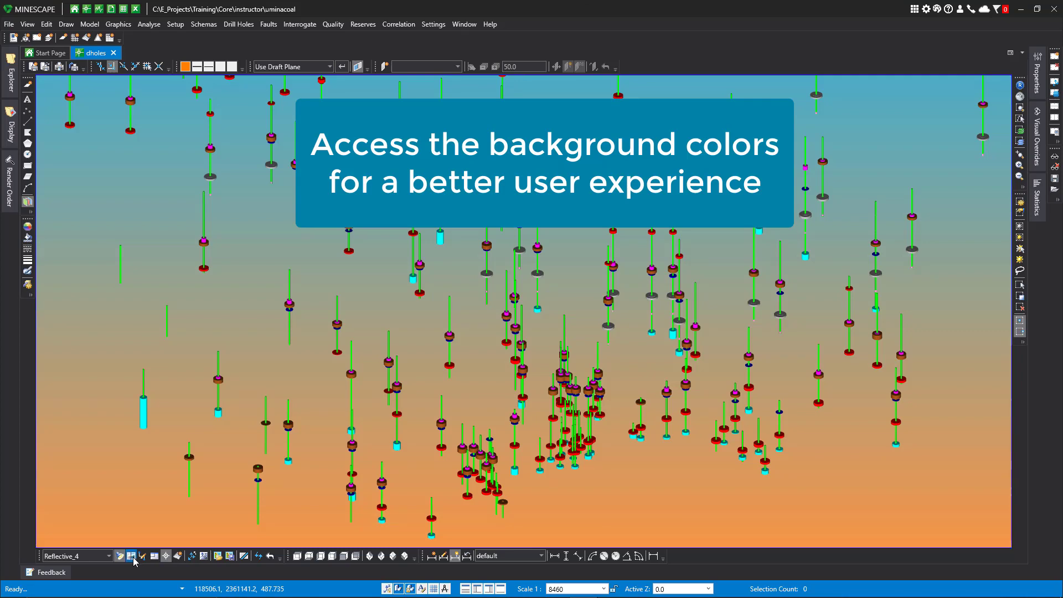
{"action": "left_click", "coordinate": [131, 556]}
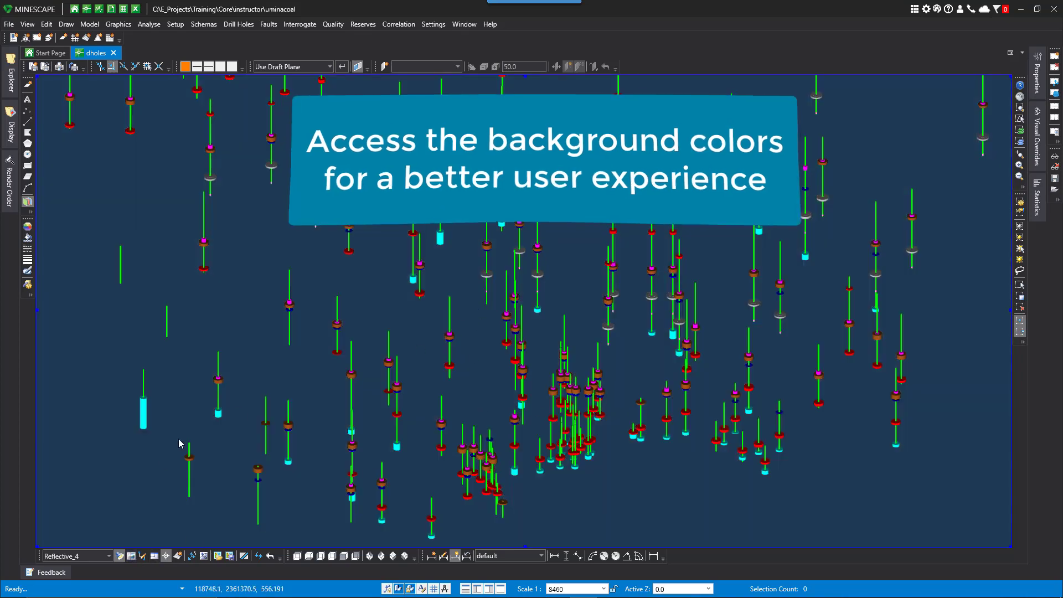
{"action": "left_click", "coordinate": [132, 556]}
{"action": "left_click", "coordinate": [132, 556]}
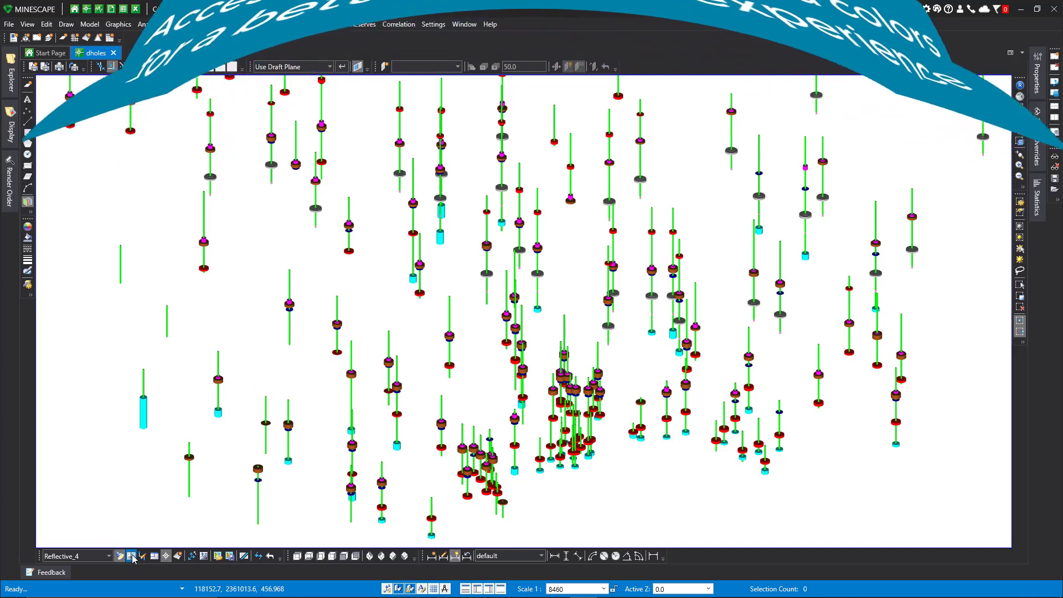
{"action": "left_click", "coordinate": [132, 557]}
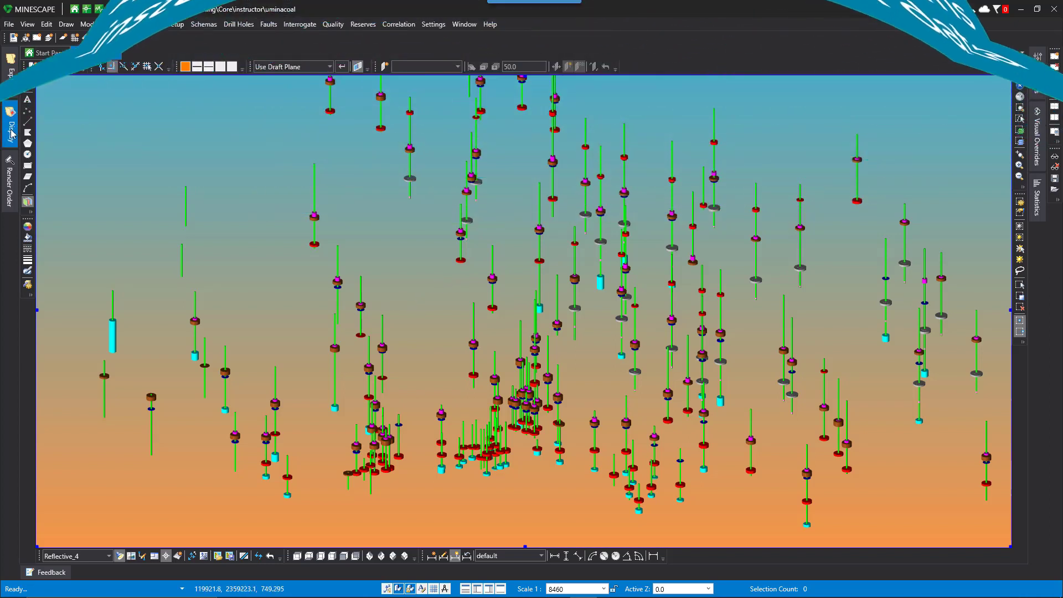
Display the seam prisms of the whole model together with the drill holes.
{"action": "left_click", "coordinate": [10, 77]}
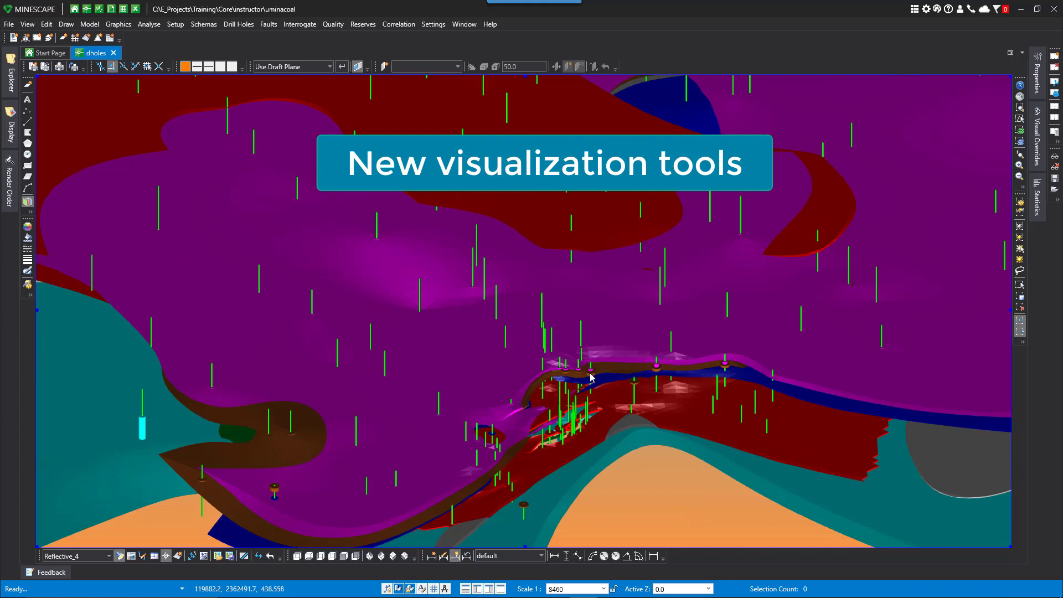
{"action": "mouse_move", "coordinate": [590, 377]}
Generate model prism graphics with the Lasso option for a freehand area around the central group of drill holes.
{"action": "left_click", "coordinate": [119, 24]}
{"action": "mouse_move", "coordinate": [169, 166]}
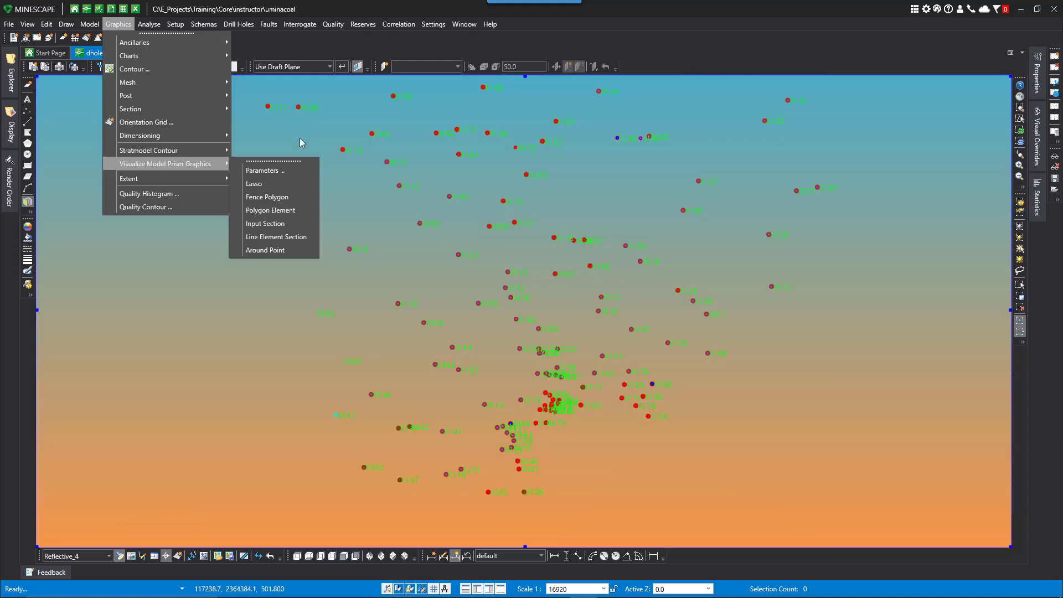
{"action": "left_click", "coordinate": [261, 184]}
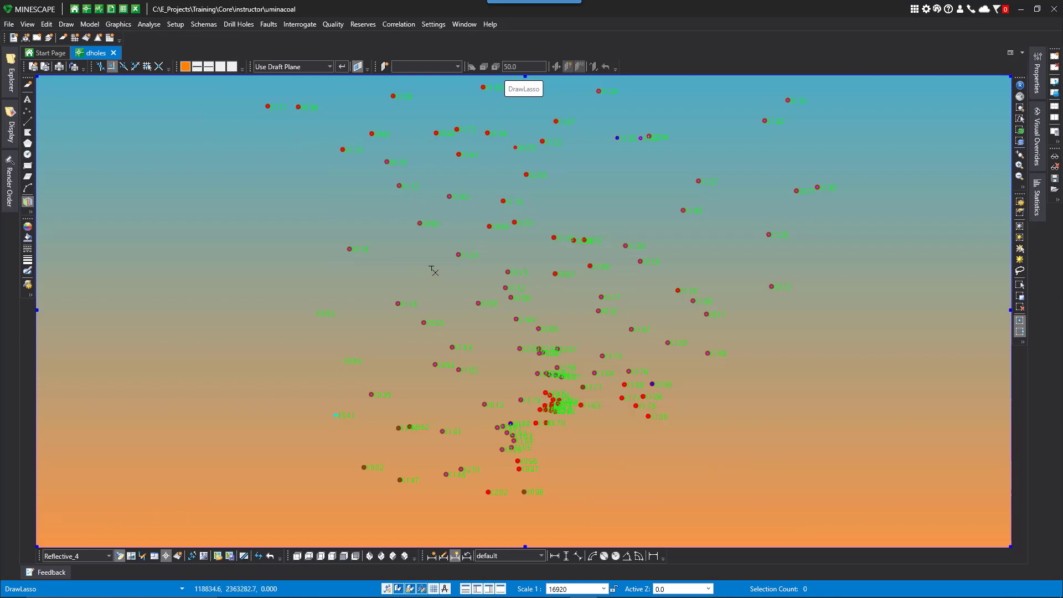
{"action": "mouse_move", "coordinate": [435, 270]}
{"action": "left_mouse_down"}
{"action": "mouse_move", "coordinate": [458, 240]}
{"action": "mouse_move", "coordinate": [520, 257]}
{"action": "left_mouse_up"}
{"action": "left_click", "coordinate": [513, 326]}
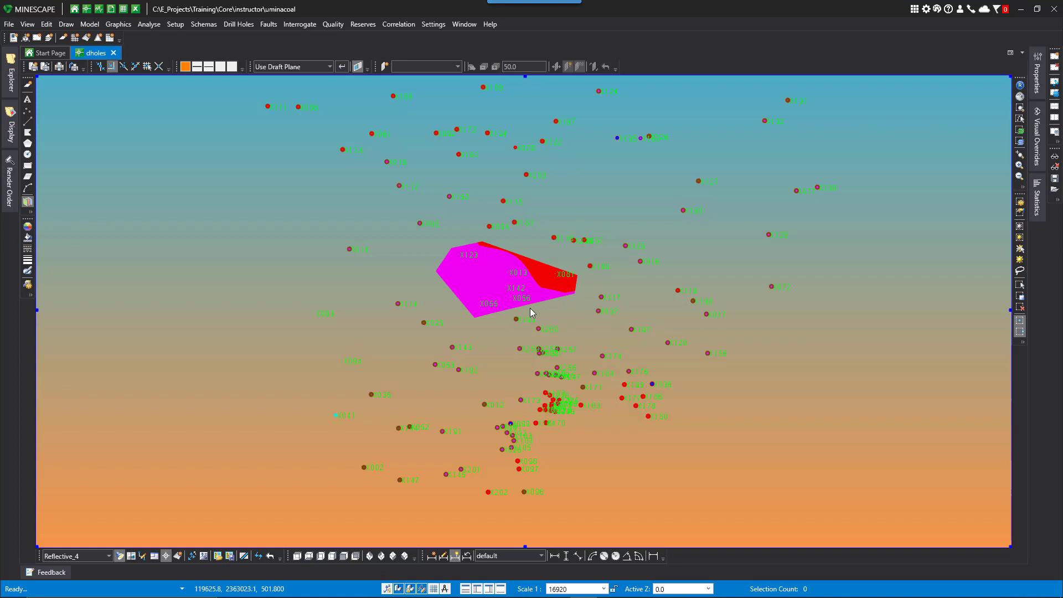
Generate model prism graphics with the Input Section option along a bent section line through the drill holes south of the lasso area.
{"action": "middle_click_drag", "start_coordinate": [531, 313], "coordinate": [509, 275]}
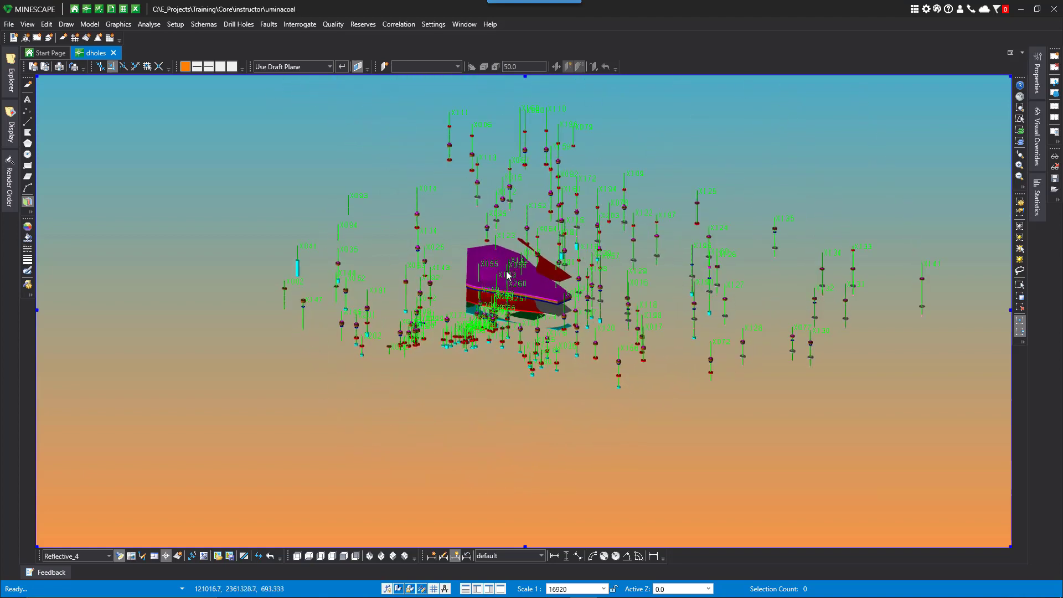
{"action": "scroll", "coordinate": [518, 299], "scroll_direction": "up", "scroll_amount": 5}
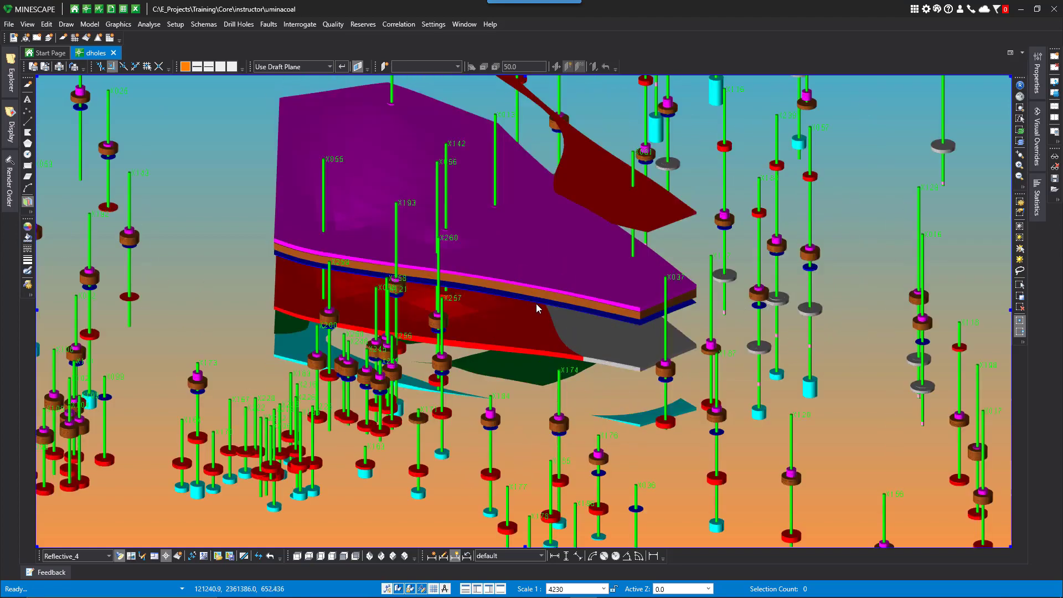
{"action": "mouse_move", "coordinate": [536, 300]}
{"action": "middle_mouse_down"}
{"action": "mouse_move", "coordinate": [513, 300]}
{"action": "mouse_move", "coordinate": [552, 311]}
{"action": "middle_mouse_up"}
{"action": "key", "text": "Home"}
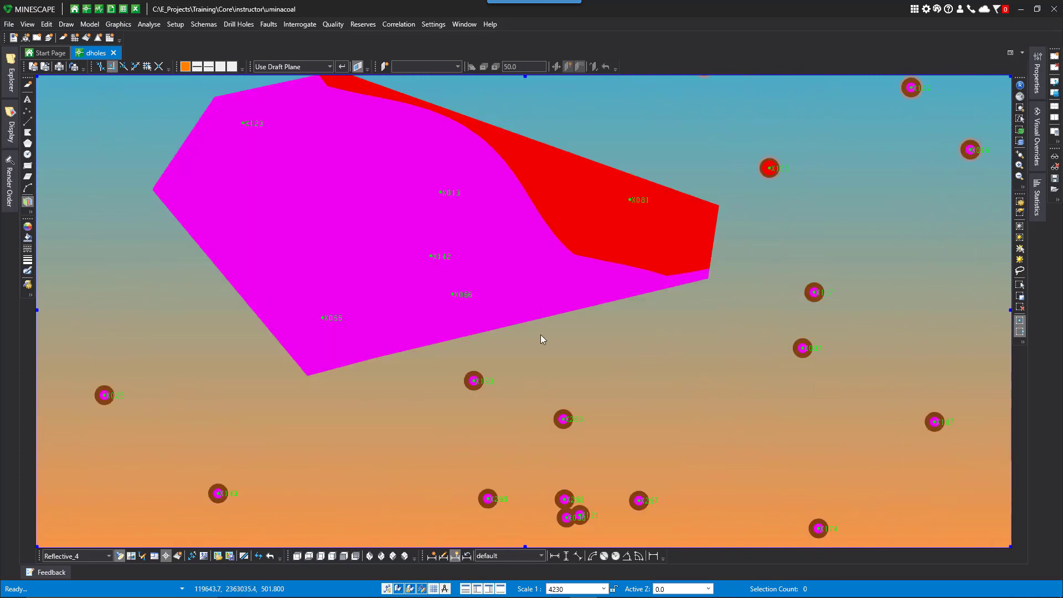
{"action": "scroll", "coordinate": [540, 334], "scroll_direction": "down", "scroll_amount": 2}
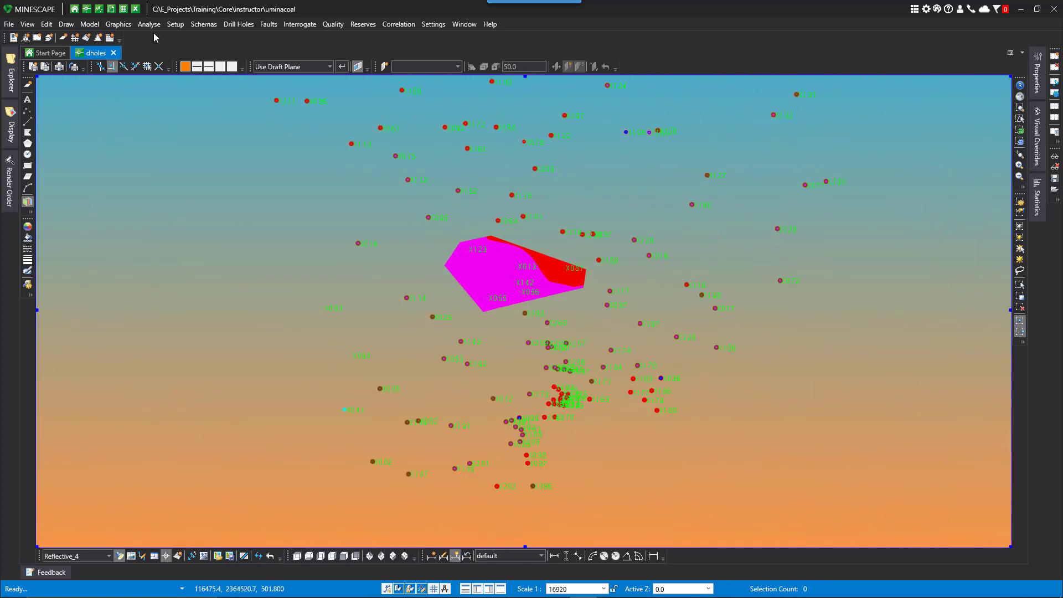
{"action": "left_click", "coordinate": [114, 24]}
{"action": "mouse_move", "coordinate": [166, 163]}
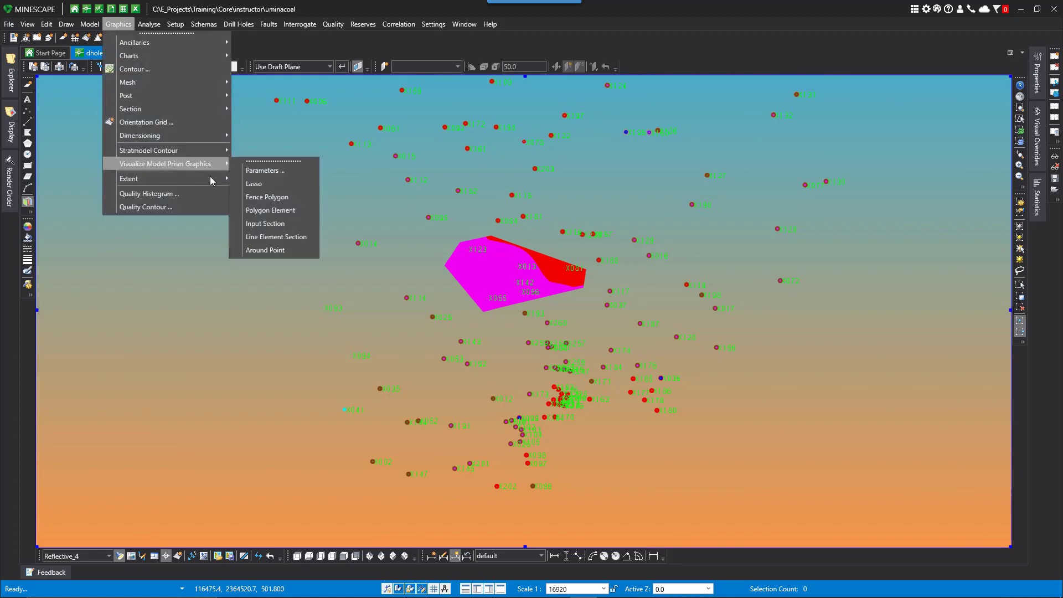
{"action": "left_click", "coordinate": [260, 225]}
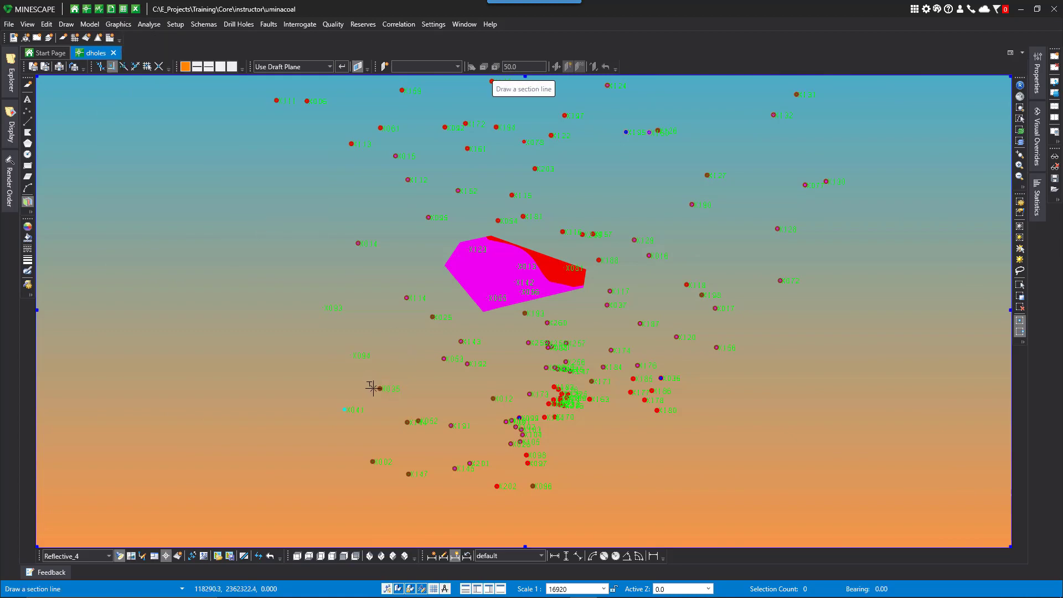
{"action": "left_click", "coordinate": [380, 389]}
{"action": "left_click", "coordinate": [528, 341]}
{"action": "left_click", "coordinate": [640, 324]}
{"action": "left_click", "coordinate": [676, 336]}
{"action": "right_click", "coordinate": [659, 353]}
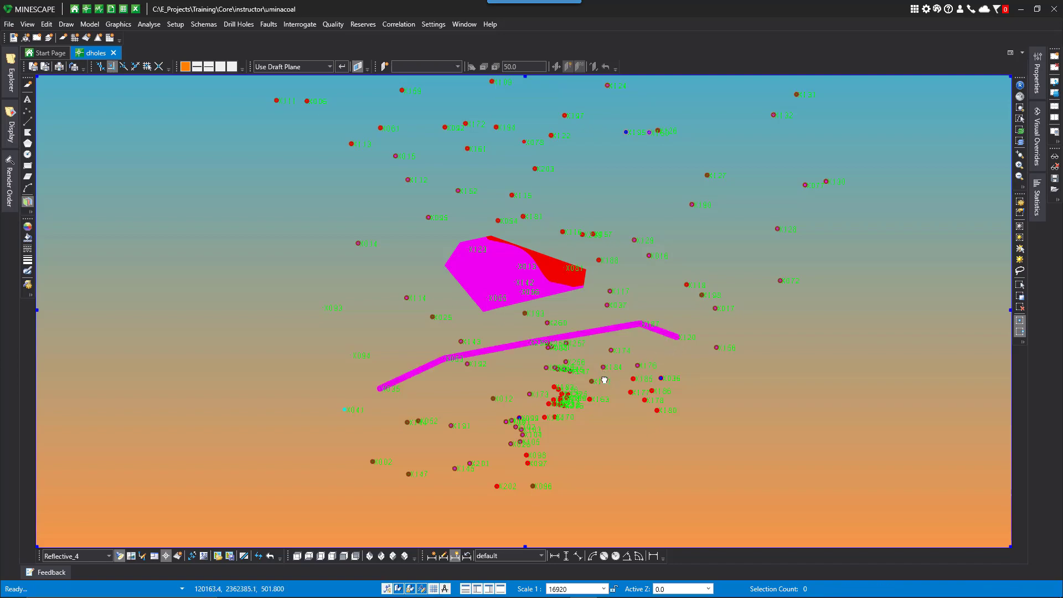
Generate model prism graphics with the Around Point option at drill hole X037, between the lasso area and the section line.
{"action": "middle_click_drag", "start_coordinate": [603, 373], "coordinate": [576, 284]}
{"action": "scroll", "coordinate": [566, 331], "scroll_direction": "up", "scroll_amount": 1}
{"action": "scroll", "coordinate": [565, 331], "scroll_direction": "up", "scroll_amount": 1}
{"action": "scroll", "coordinate": [596, 295], "scroll_direction": "down", "scroll_amount": 1}
{"action": "key", "text": "Home"}
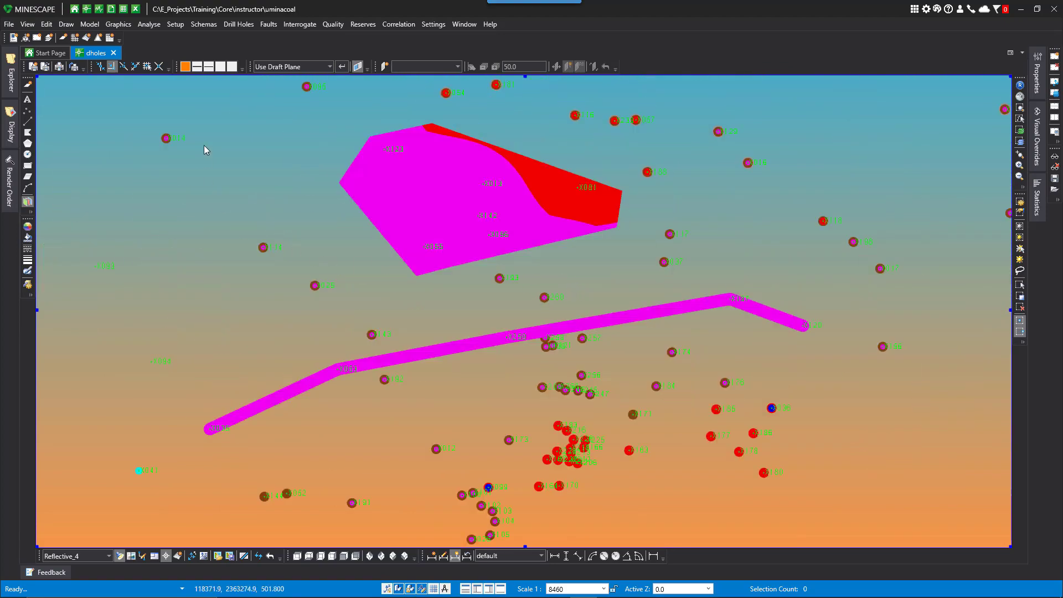
{"action": "left_click", "coordinate": [118, 25]}
{"action": "mouse_move", "coordinate": [129, 168]}
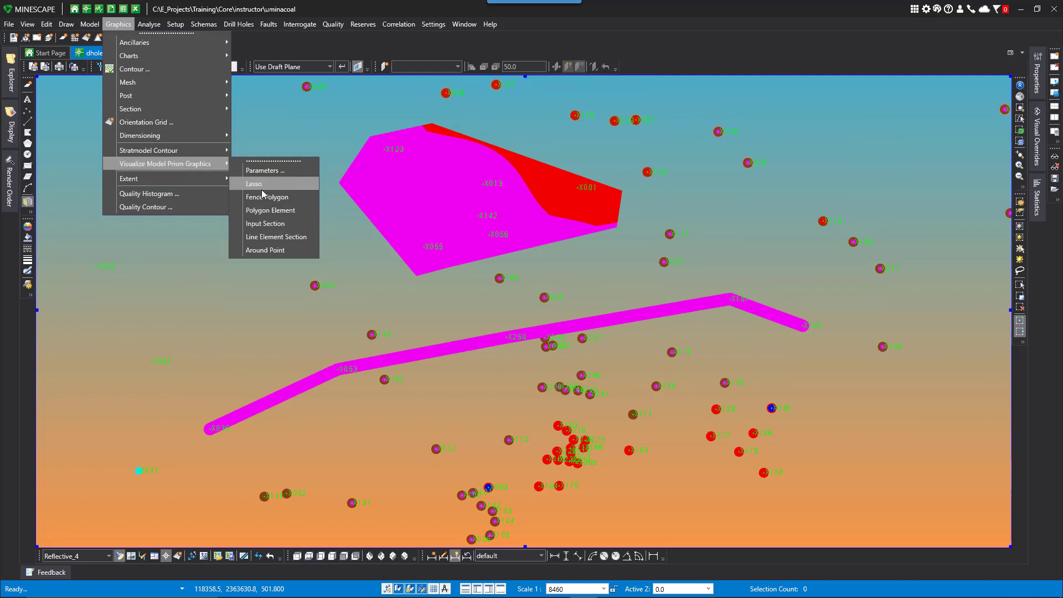
{"action": "left_click", "coordinate": [265, 251]}
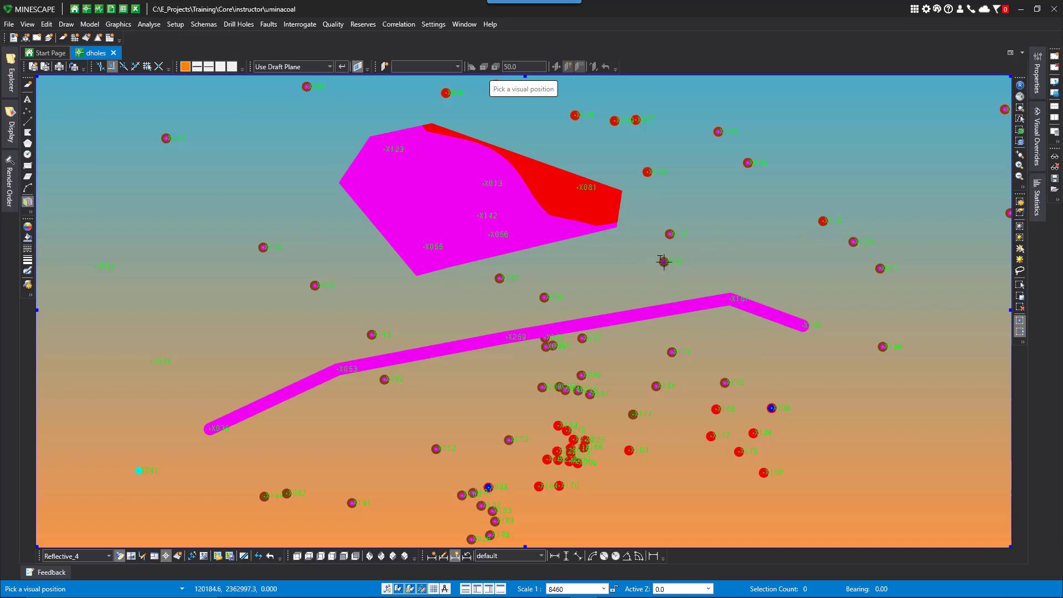
{"action": "left_click", "coordinate": [664, 262]}
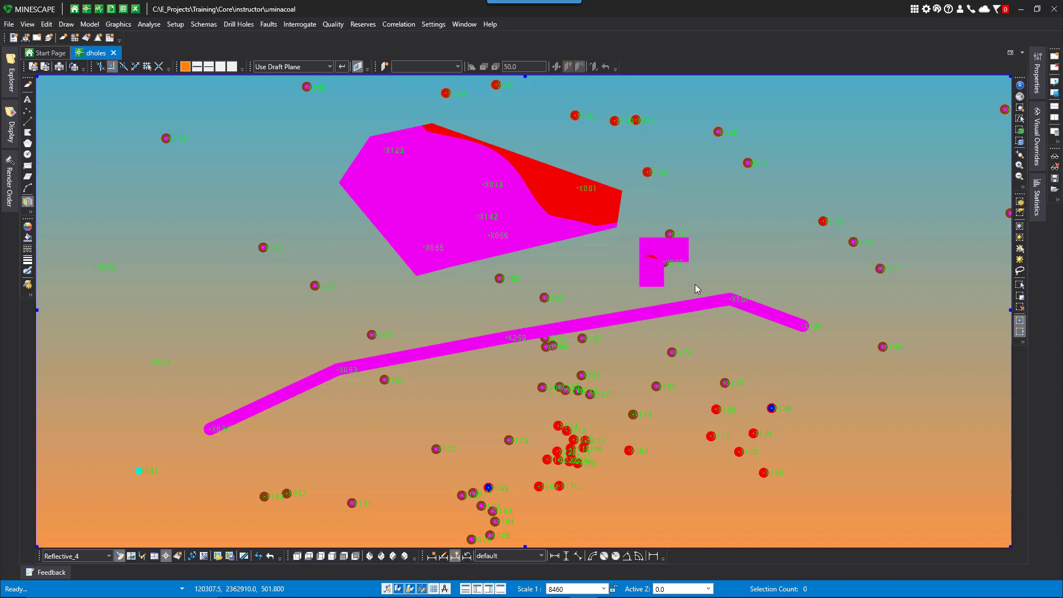
Hide the _interact_sectdraw and _interact_lasso triangle prisms, leaving only the prisms around the picked point displayed.
{"action": "left_click_drag", "start_coordinate": [696, 292], "coordinate": [637, 255]}
{"action": "scroll", "coordinate": [520, 316], "scroll_direction": "up", "scroll_amount": 1}
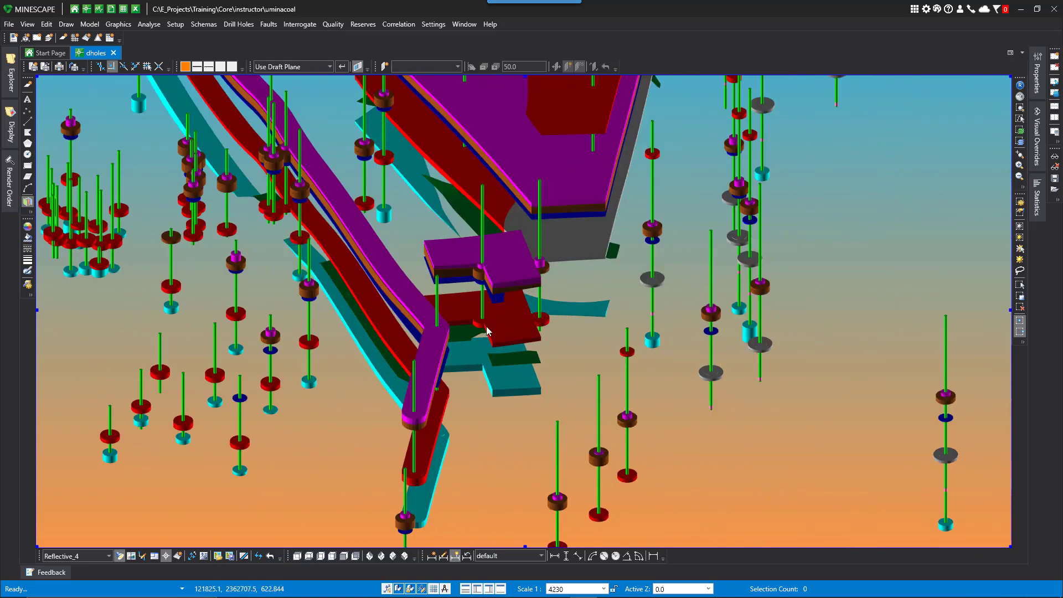
{"action": "left_click", "coordinate": [10, 87]}
{"action": "scroll", "coordinate": [76, 290], "scroll_direction": "down", "scroll_amount": 1}
{"action": "scroll", "coordinate": [76, 295], "scroll_direction": "down", "scroll_amount": 4}
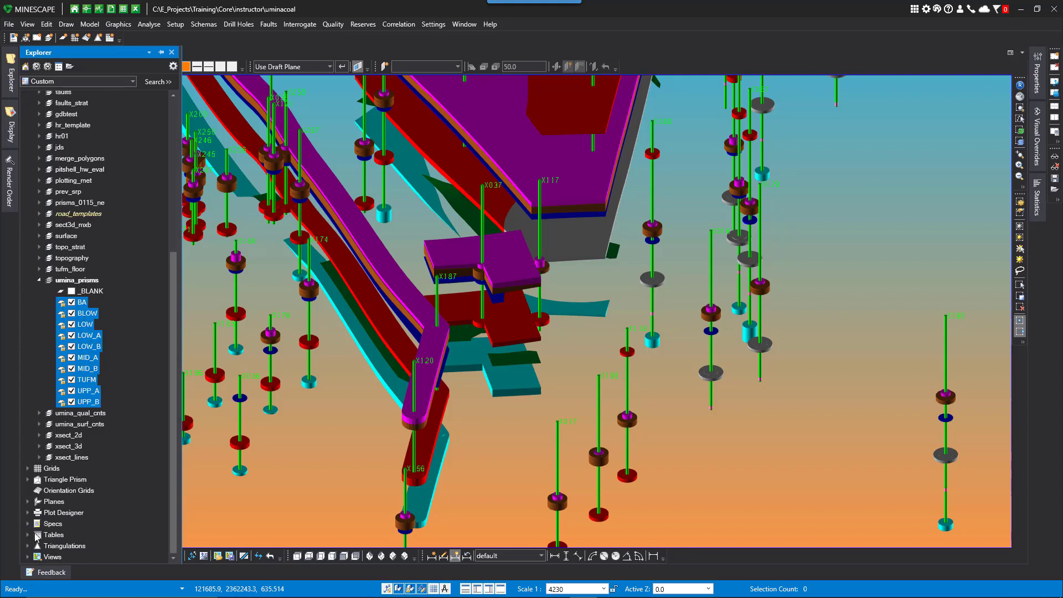
{"action": "left_click", "coordinate": [29, 481]}
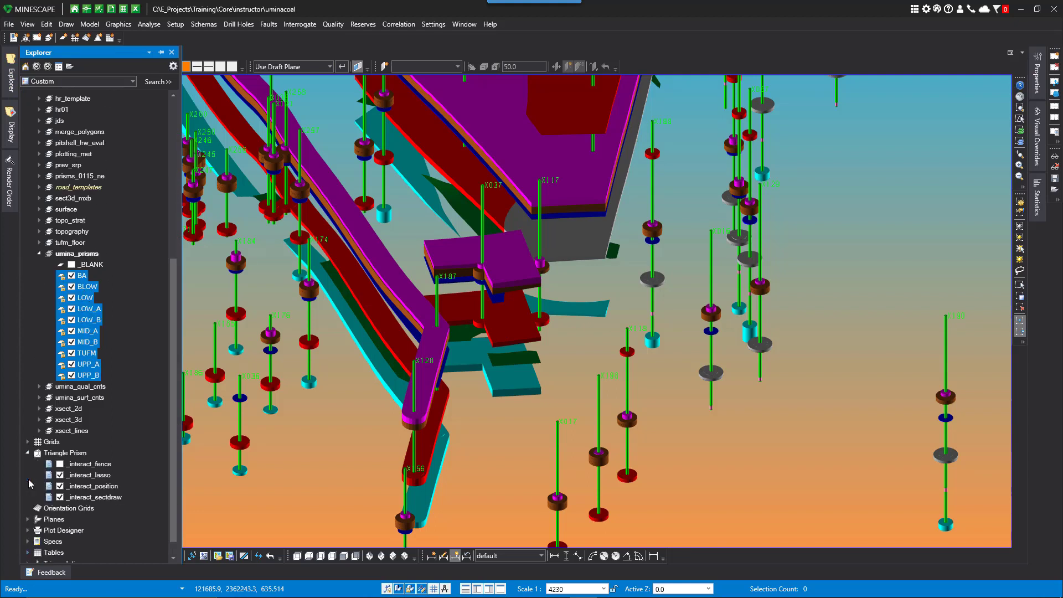
{"action": "left_click", "coordinate": [60, 497]}
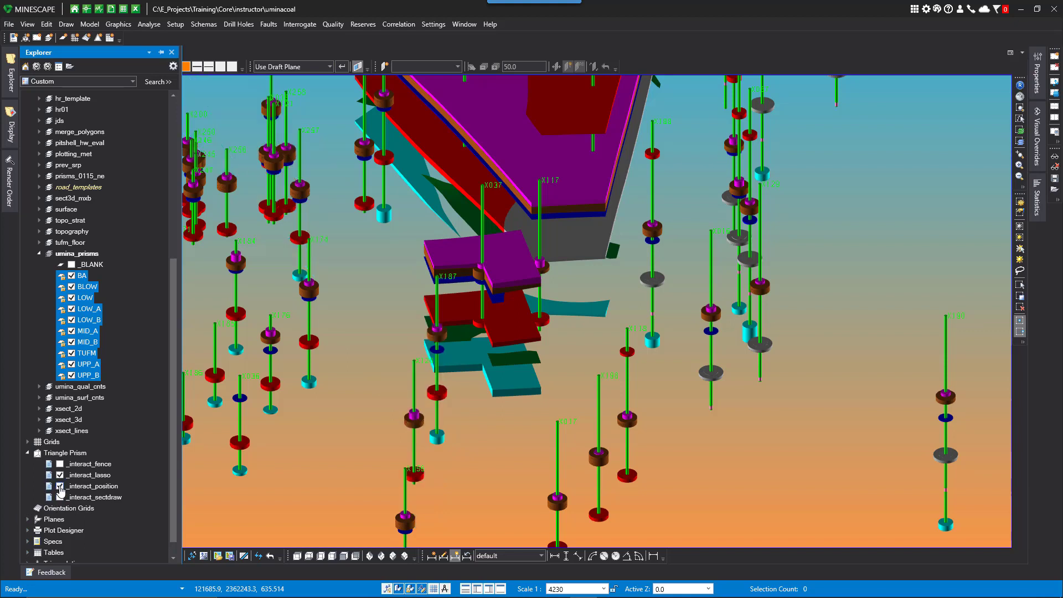
{"action": "left_click", "coordinate": [60, 476]}
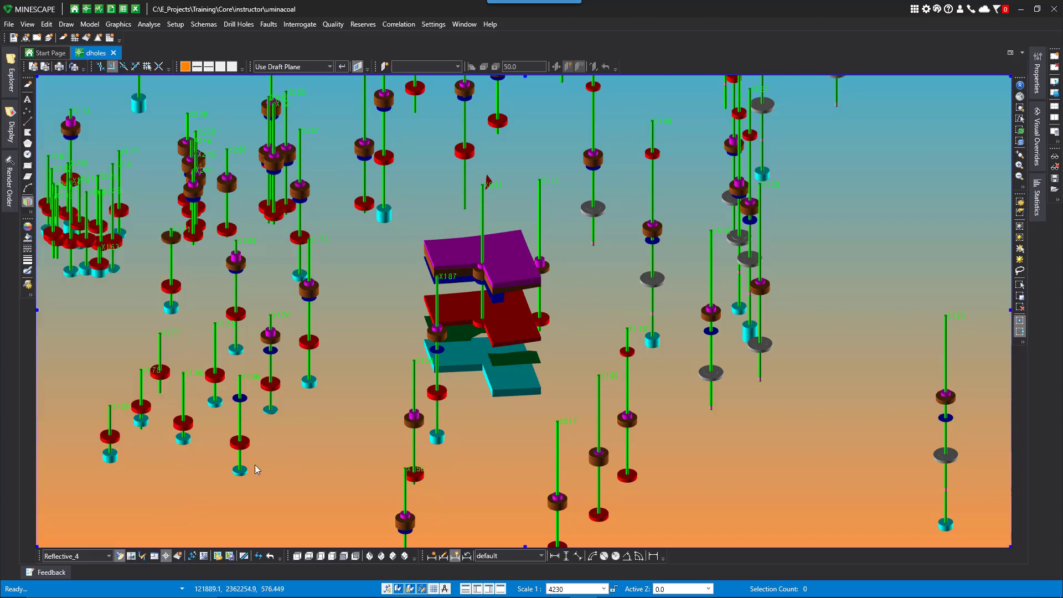
Bring up the edit, view, copy, delete and rename options for the _interact_position triangle prism, leaving it as it is.
{"action": "scroll", "coordinate": [500, 374], "scroll_direction": "up", "scroll_amount": 2}
{"action": "scroll", "coordinate": [500, 374], "scroll_direction": "down", "scroll_amount": 5}
{"action": "scroll", "coordinate": [500, 374], "scroll_direction": "up", "scroll_amount": 4}
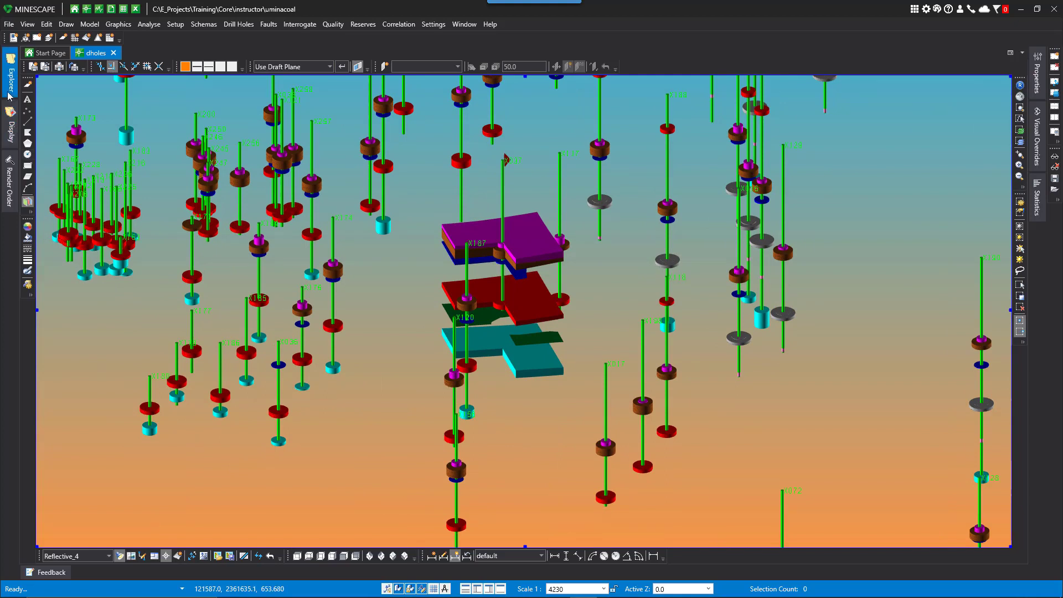
{"action": "mouse_move", "coordinate": [10, 77]}
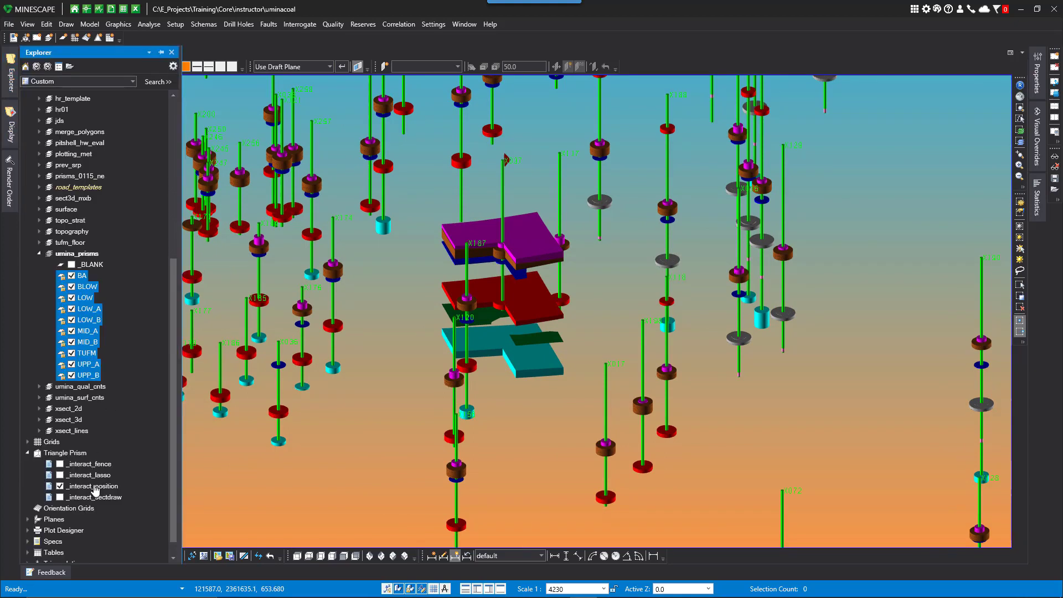
{"action": "right_click", "coordinate": [93, 487]}
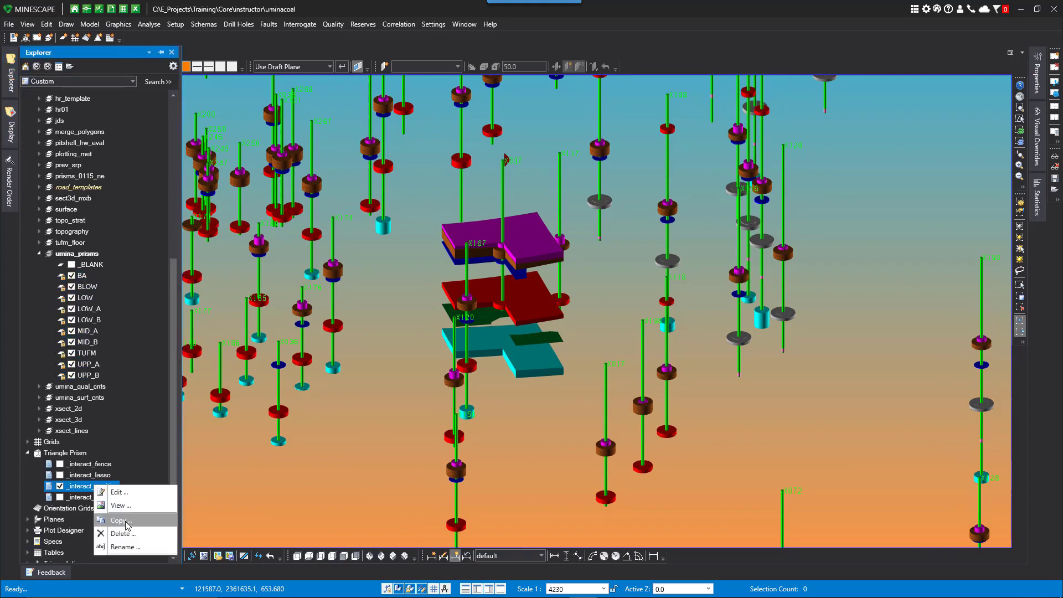
{"action": "left_click", "coordinate": [308, 497]}
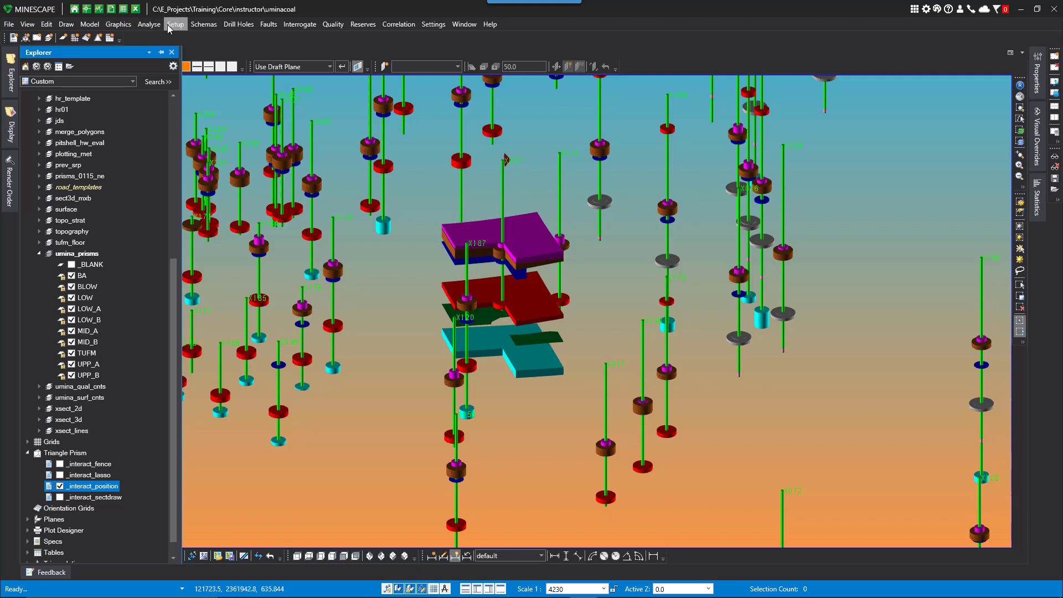
Review the model prism visualization parameters against the displayed point prisms, covering intervals, radius, spot shape, minimum angle, section width and minimum deviation.
{"action": "left_click", "coordinate": [118, 24]}
{"action": "mouse_move", "coordinate": [165, 167]}
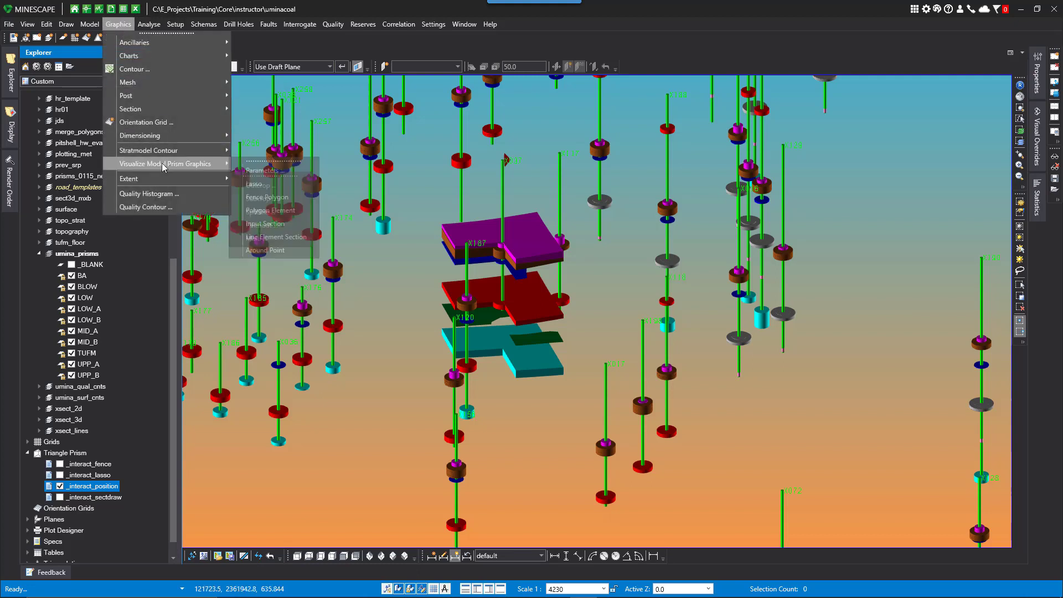
{"action": "left_click", "coordinate": [263, 171]}
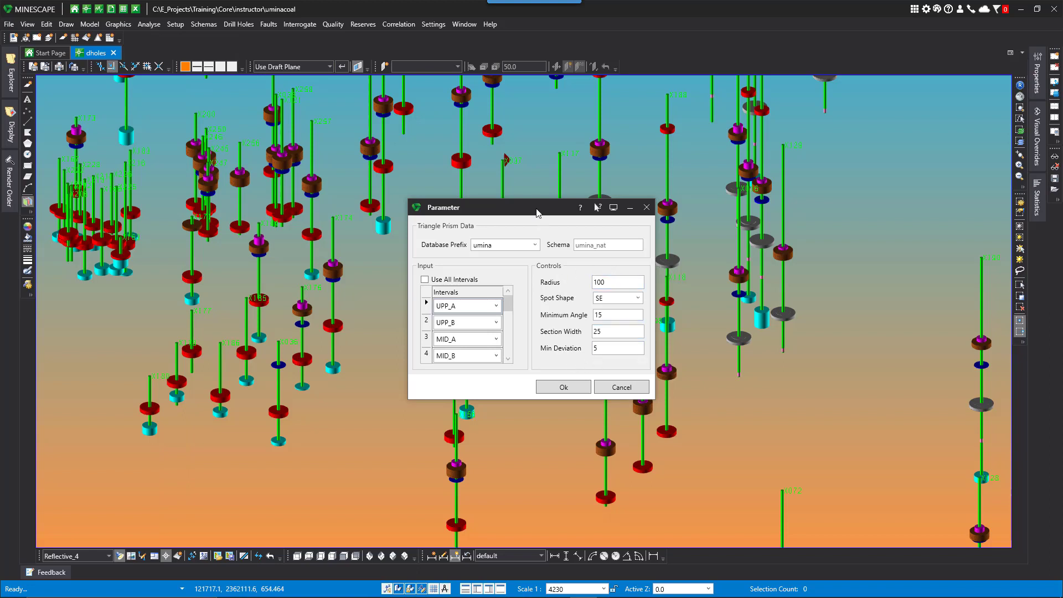
{"action": "left_click_drag", "start_coordinate": [536, 212], "coordinate": [661, 228]}
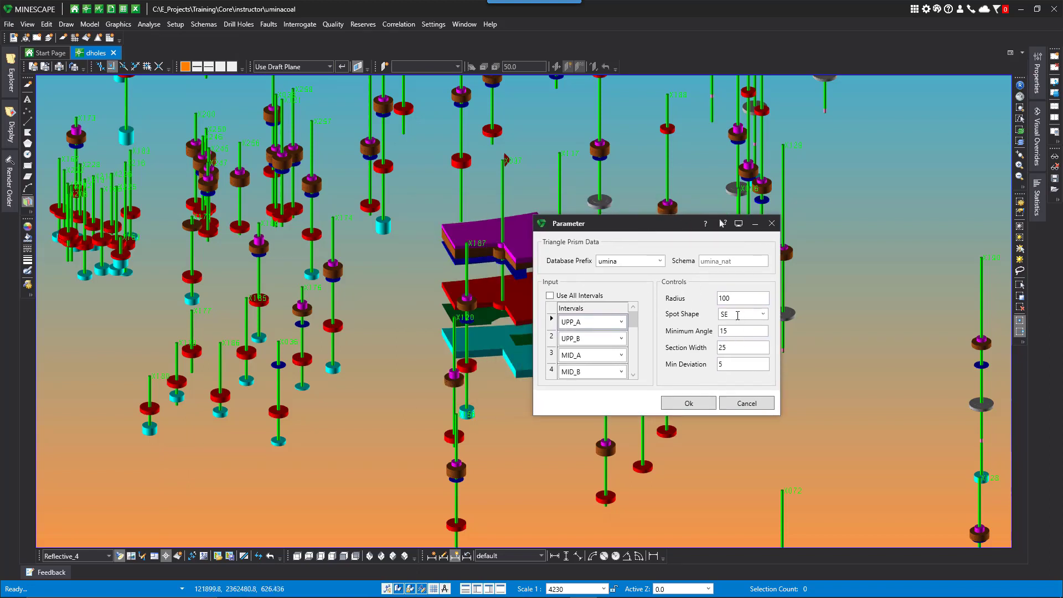
{"action": "middle_click_drag", "start_coordinate": [365, 310], "coordinate": [226, 192]}
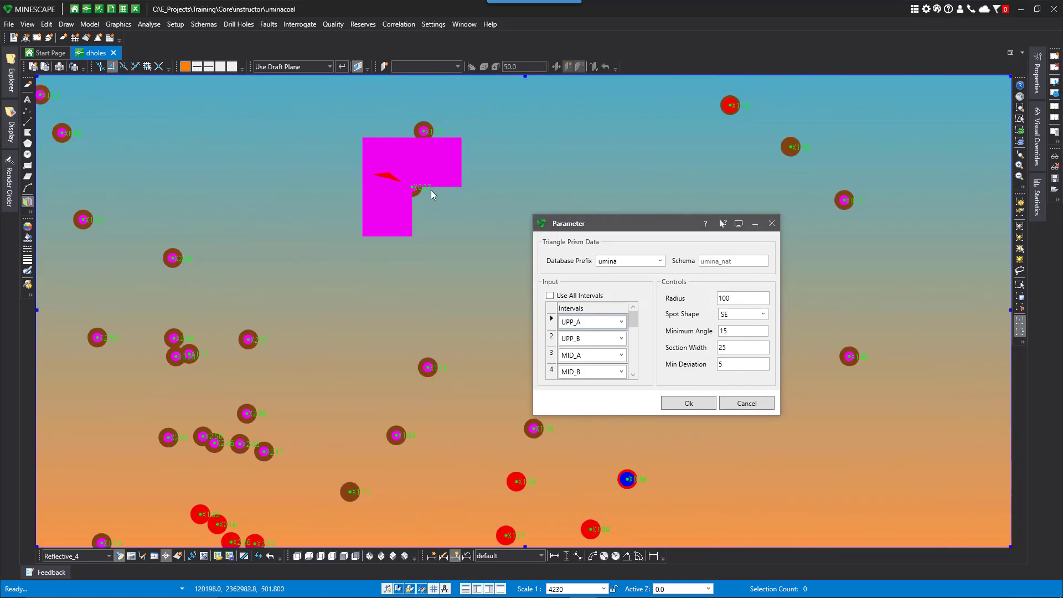
{"action": "middle_click_drag", "start_coordinate": [414, 258], "coordinate": [441, 249]}
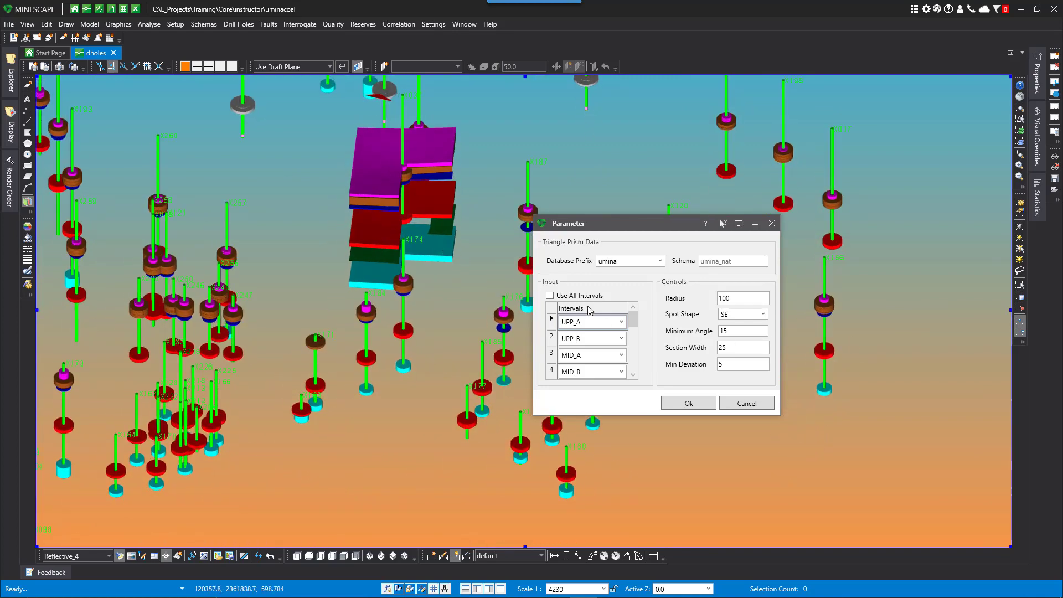
{"action": "left_click", "coordinate": [688, 403]}
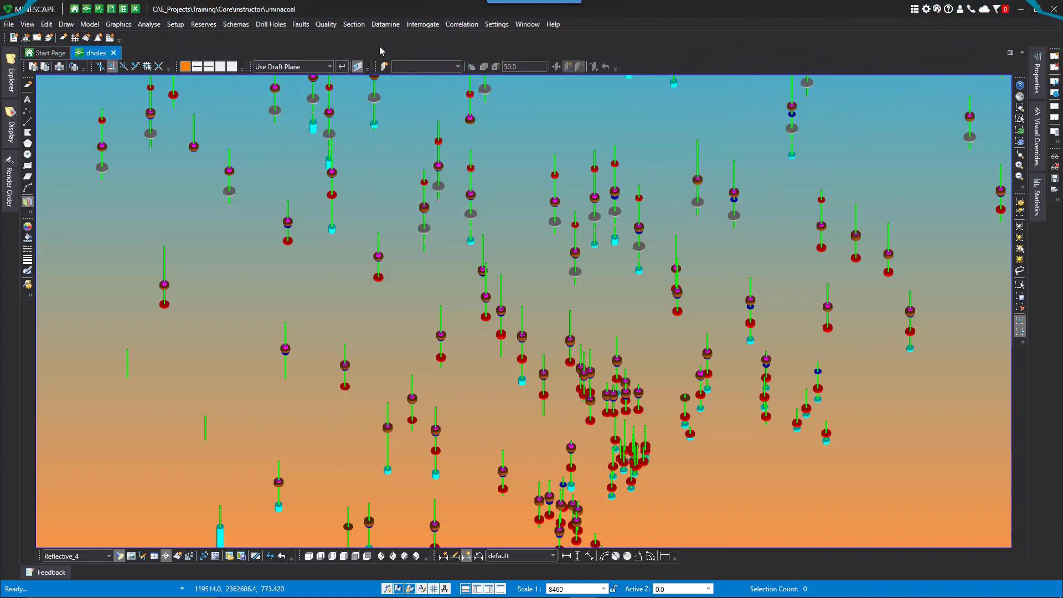
Review the block model section defaults, including block model, display definition and boundary polygon settings, without changing them.
{"action": "left_click", "coordinate": [348, 26]}
{"action": "left_click", "coordinate": [367, 44]}
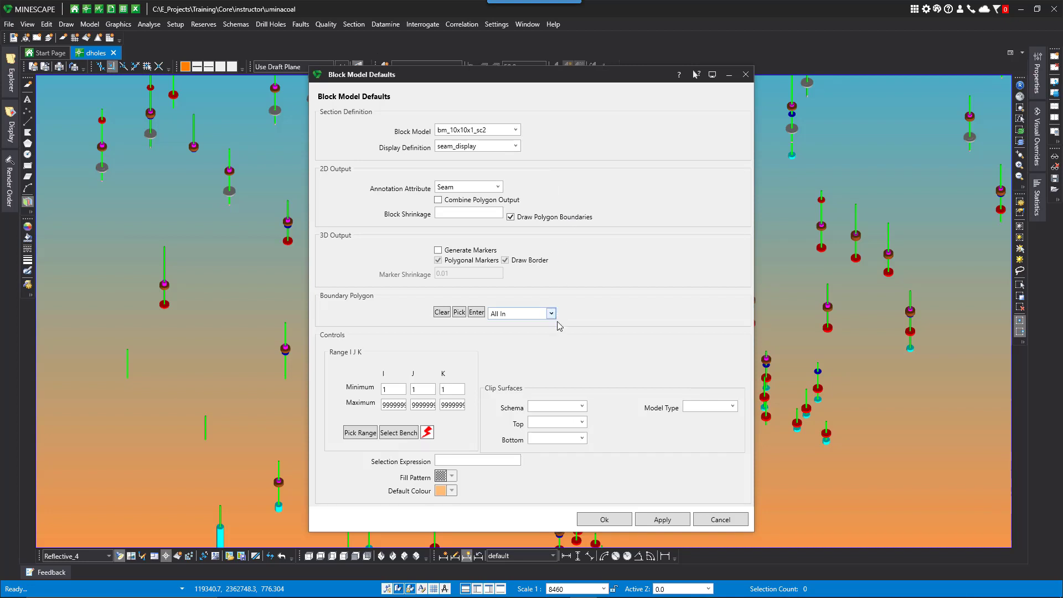
{"action": "left_click", "coordinate": [719, 523]}
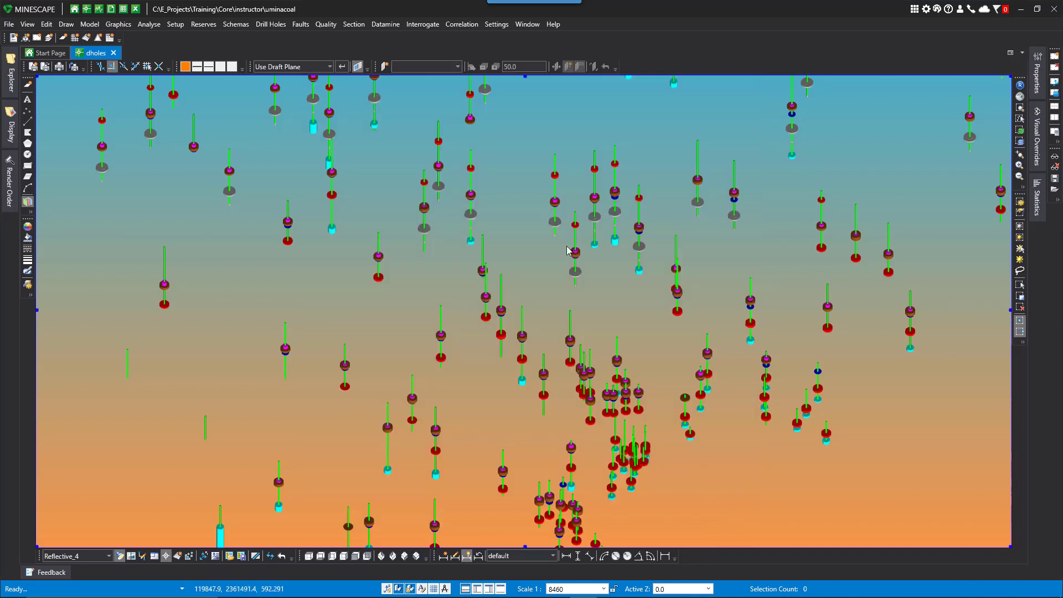
Generate the Block Model Visualization of the bm_10x10x1_sc2 model and frame its cut-out corner with the drill holes.
{"action": "left_click", "coordinate": [354, 24]}
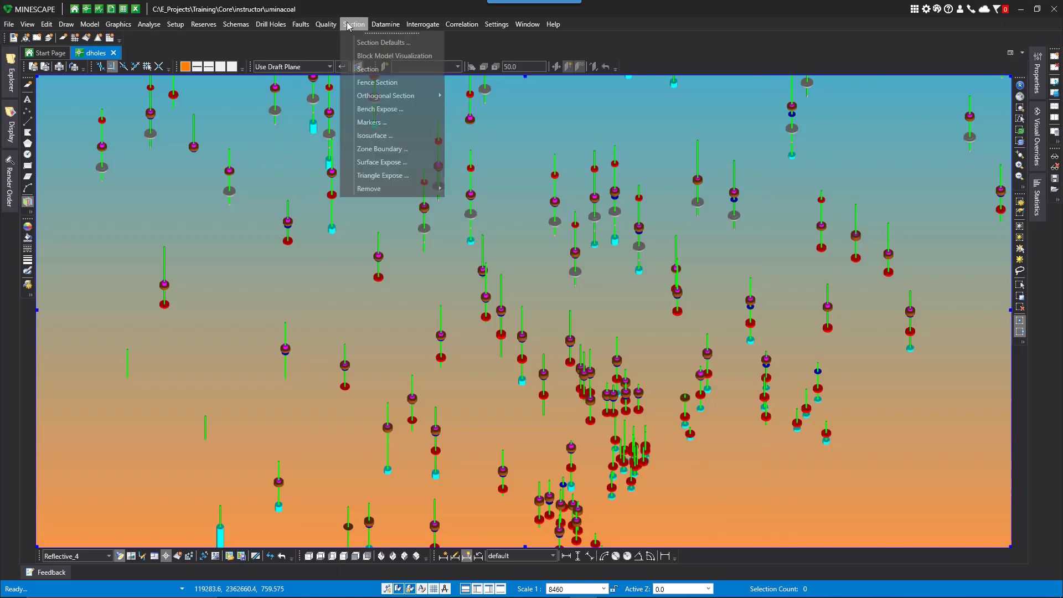
{"action": "left_click", "coordinate": [368, 59]}
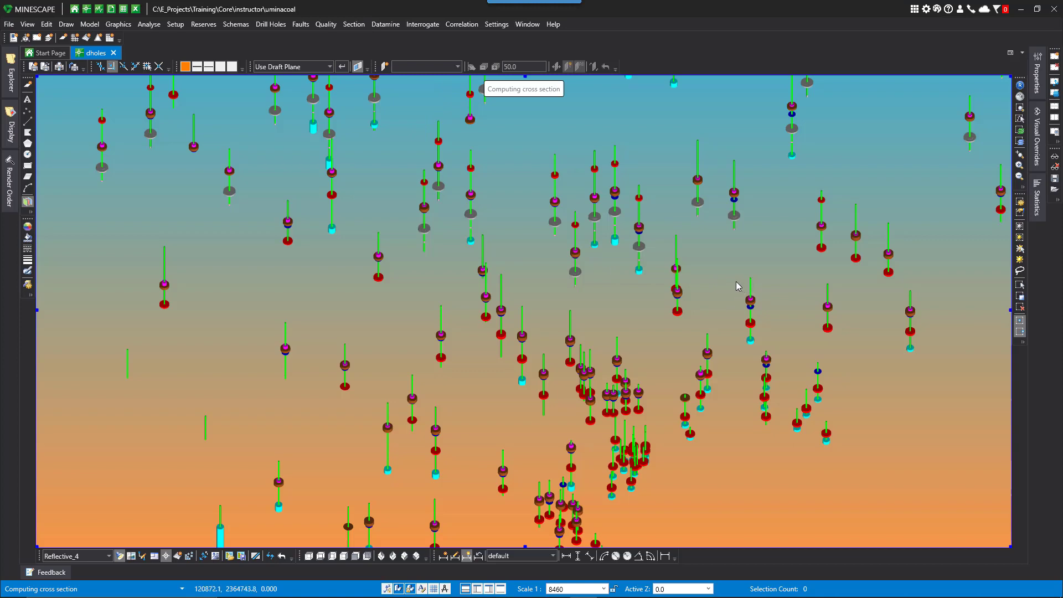
{"action": "middle_click_drag", "start_coordinate": [651, 331], "coordinate": [579, 317]}
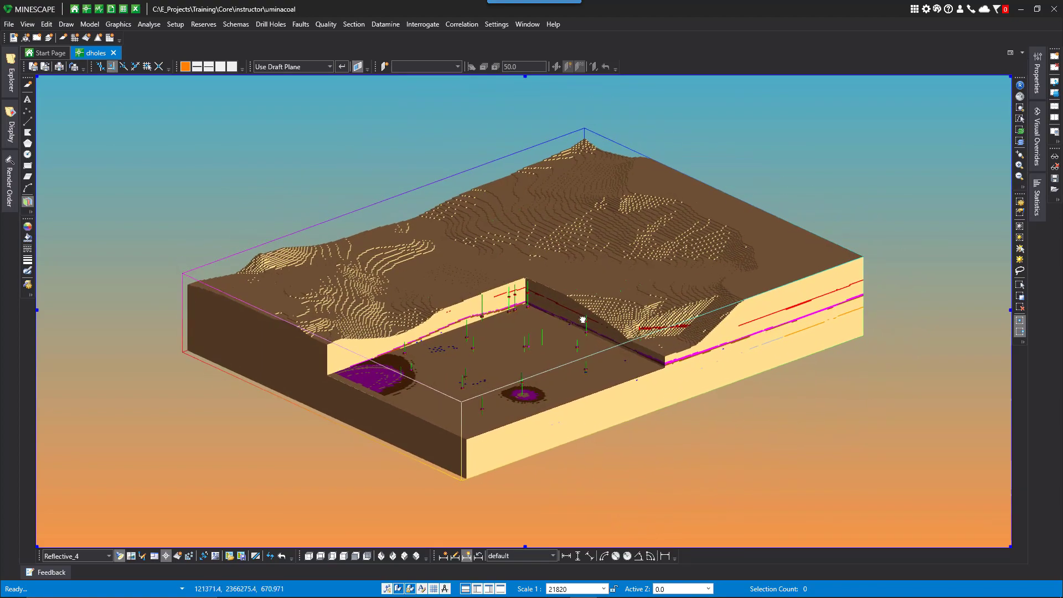
{"action": "scroll", "coordinate": [478, 340], "scroll_direction": "up", "scroll_amount": 2}
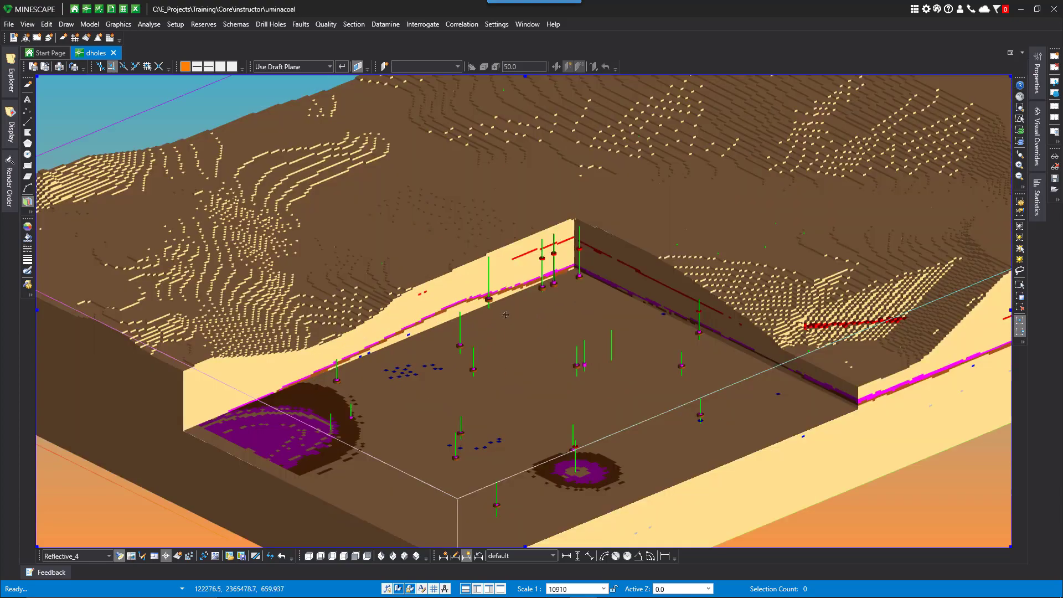
{"action": "middle_click_drag", "start_coordinate": [506, 314], "coordinate": [557, 275]}
{"action": "middle_click_drag", "start_coordinate": [522, 328], "coordinate": [522, 264]}
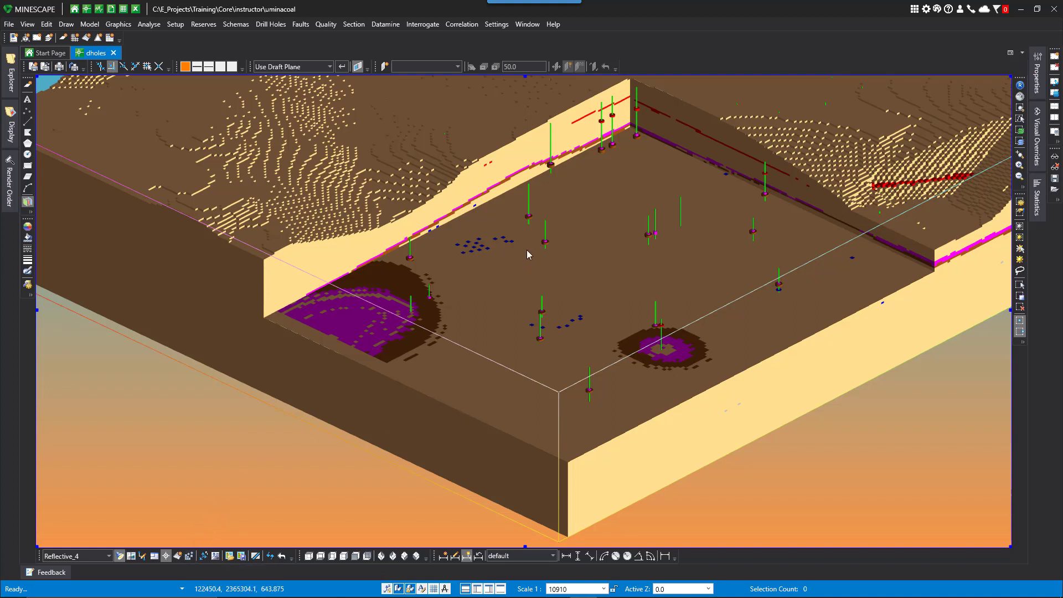
Start Model Section and move the J, I and K section planes to reshape the block model's cut-out.
{"action": "right_click", "coordinate": [565, 227]}
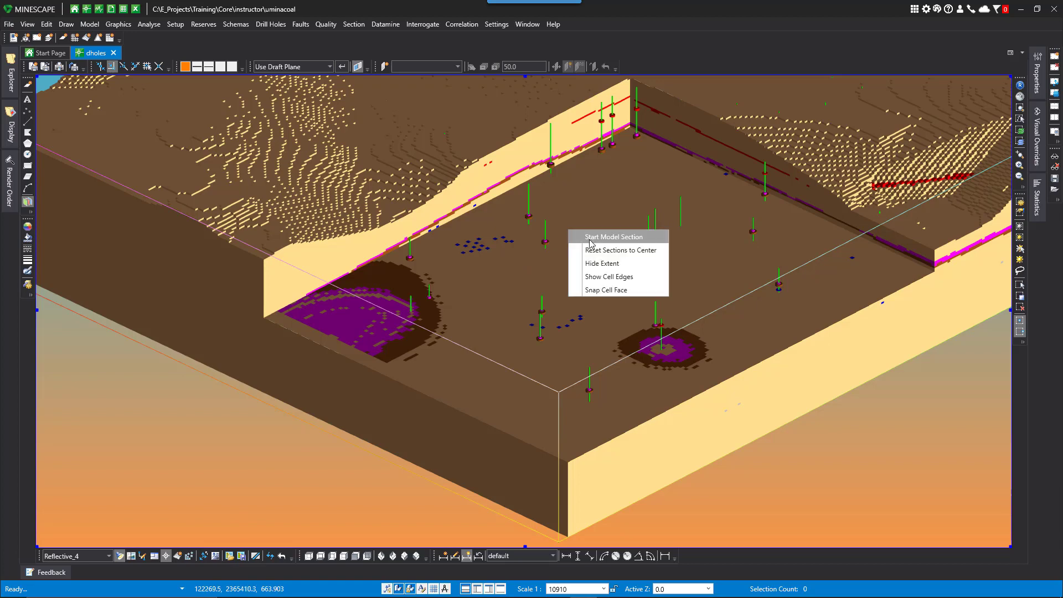
{"action": "left_click", "coordinate": [590, 237]}
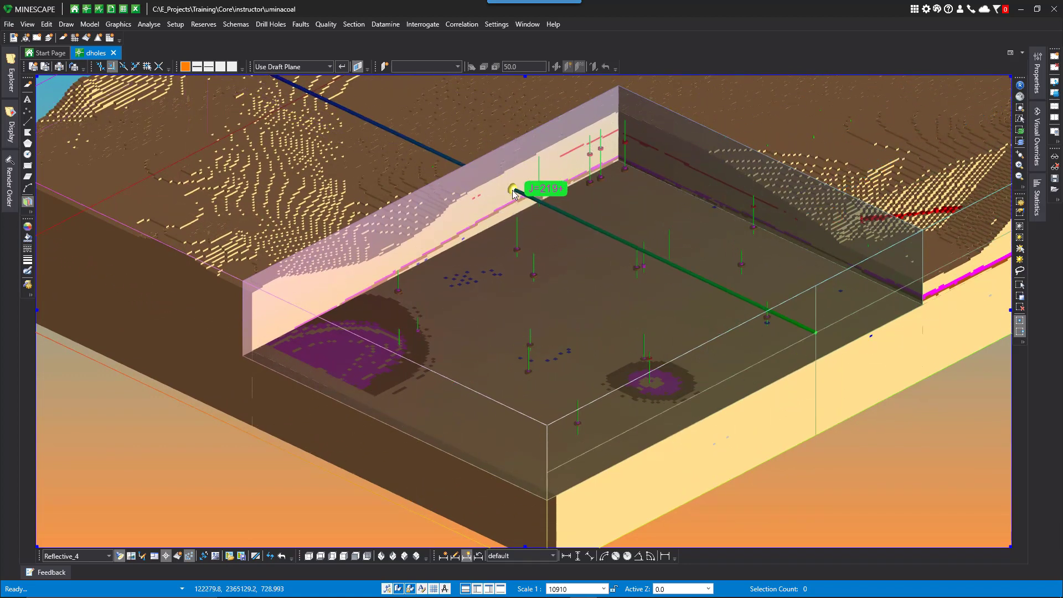
{"action": "left_click_drag", "start_coordinate": [515, 195], "coordinate": [543, 241]}
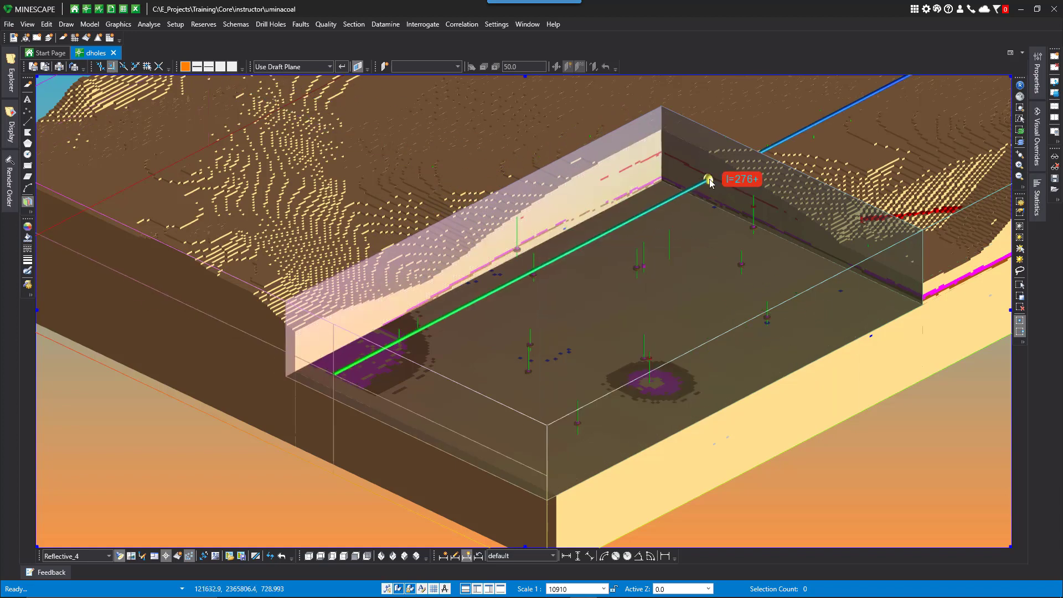
{"action": "left_click_drag", "start_coordinate": [714, 183], "coordinate": [719, 181]}
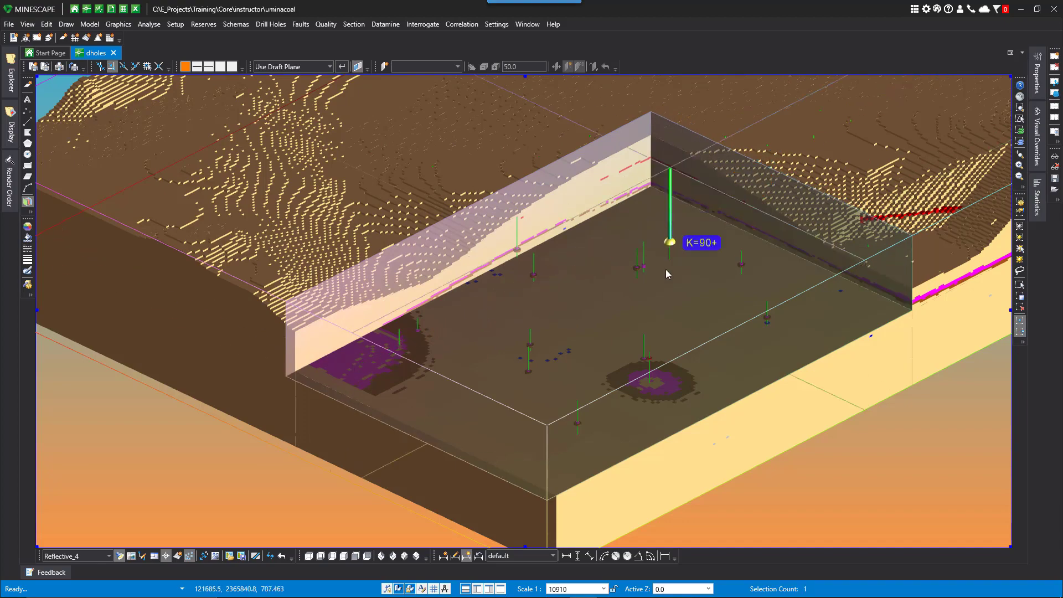
{"action": "mouse_move", "coordinate": [668, 400]}
{"action": "left_mouse_down"}
{"action": "mouse_move", "coordinate": [662, 410]}
{"action": "mouse_move", "coordinate": [680, 398]}
{"action": "mouse_move", "coordinate": [659, 386]}
{"action": "left_mouse_up"}
{"action": "mouse_move", "coordinate": [660, 404]}
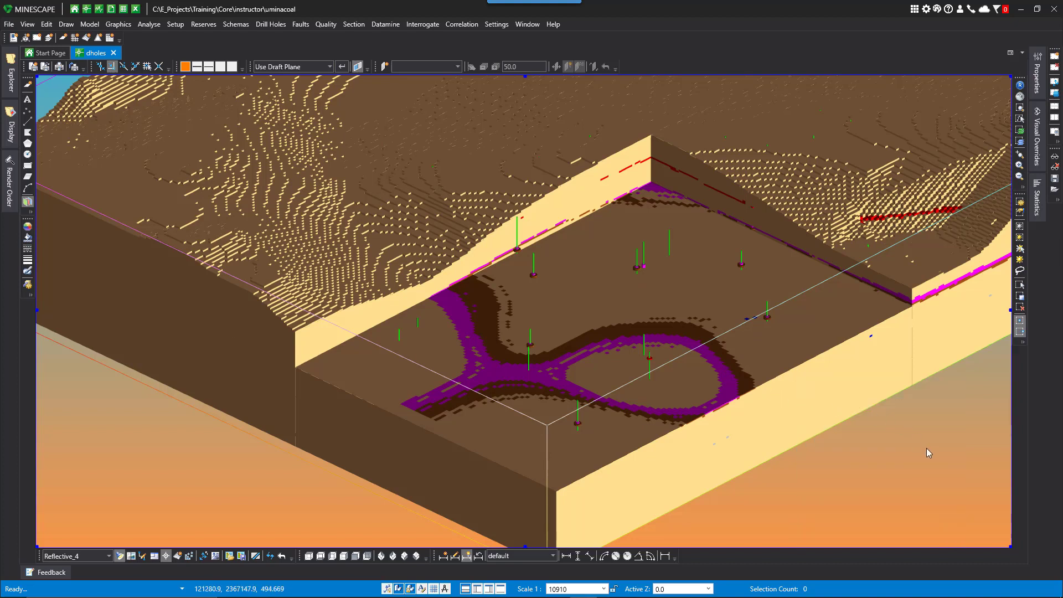
Show the block model's cell edges and read the attributes of a cell near a drill hole in the cut-out.
{"action": "right_click", "coordinate": [541, 248]}
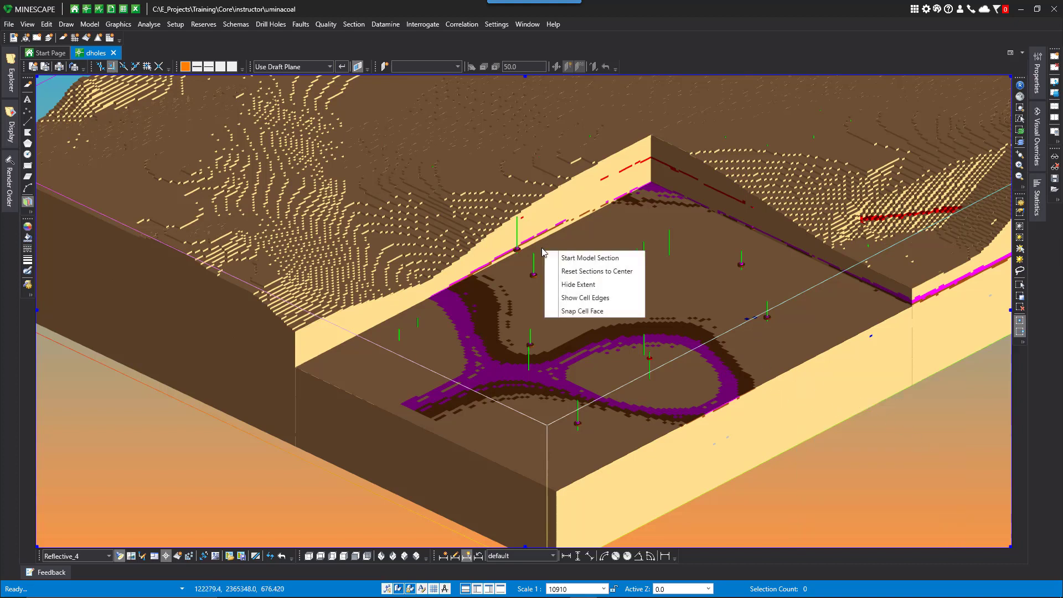
{"action": "left_click", "coordinate": [596, 301]}
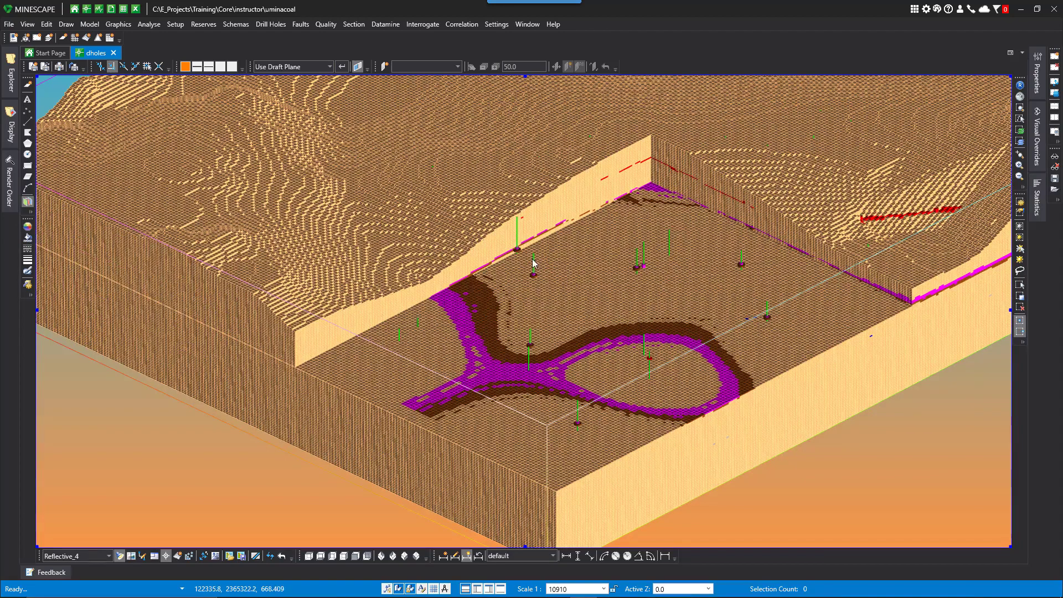
{"action": "mouse_move", "coordinate": [533, 268]}
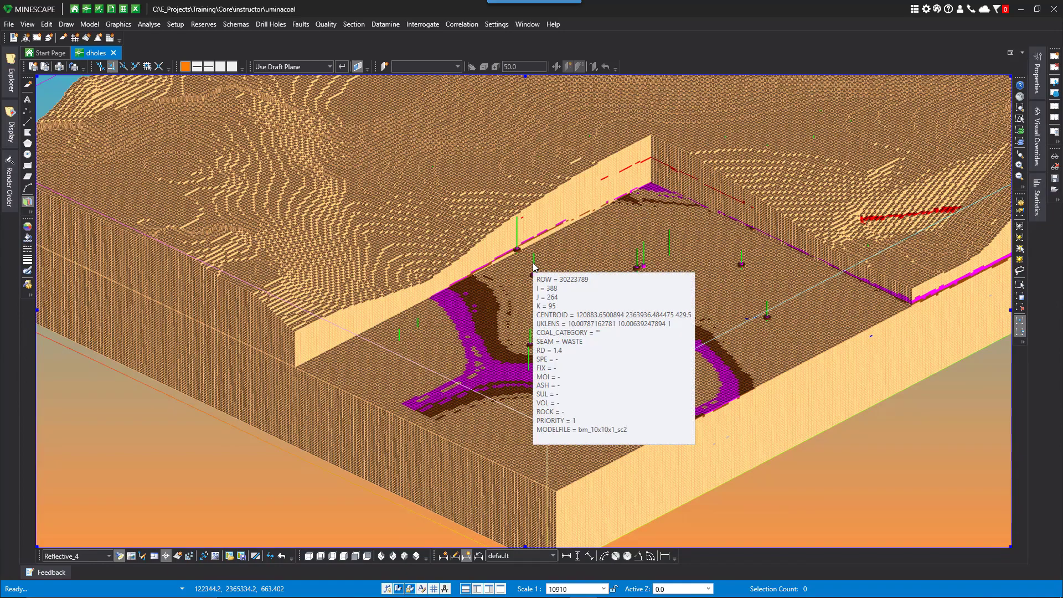
Examine how the drill hole seam intersections line up with the block model seams along the cut wall, and read nearby cell attributes.
{"action": "scroll", "coordinate": [533, 267], "scroll_direction": "up", "scroll_amount": 3}
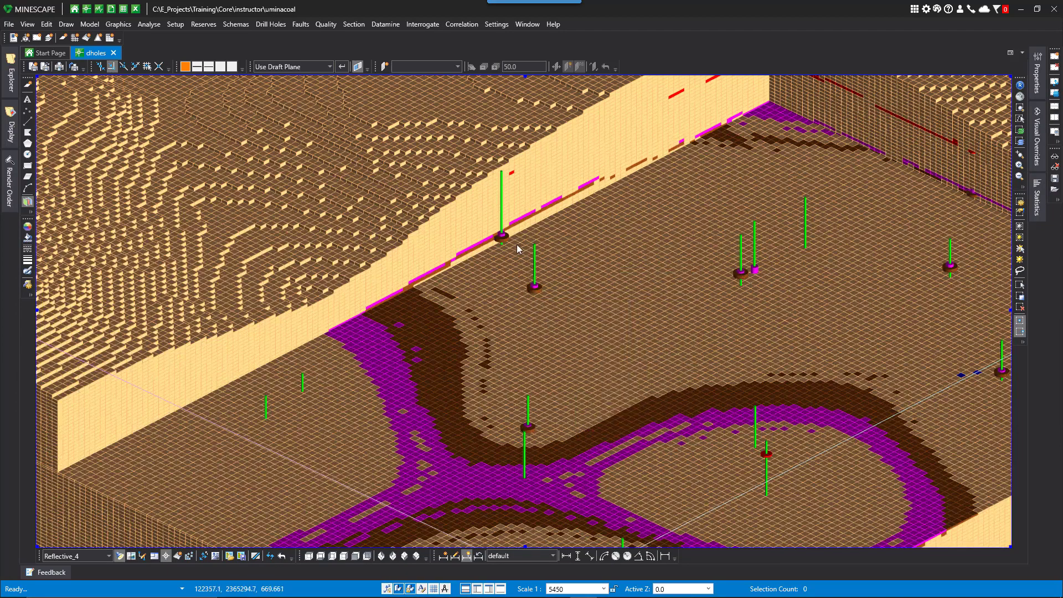
{"action": "scroll", "coordinate": [516, 245], "scroll_direction": "up", "scroll_amount": 3}
{"action": "middle_click_drag", "start_coordinate": [572, 254], "coordinate": [563, 253]}
{"action": "middle_click_drag", "start_coordinate": [355, 179], "coordinate": [615, 289]}
{"action": "scroll", "coordinate": [615, 289], "scroll_direction": "up", "scroll_amount": 1}
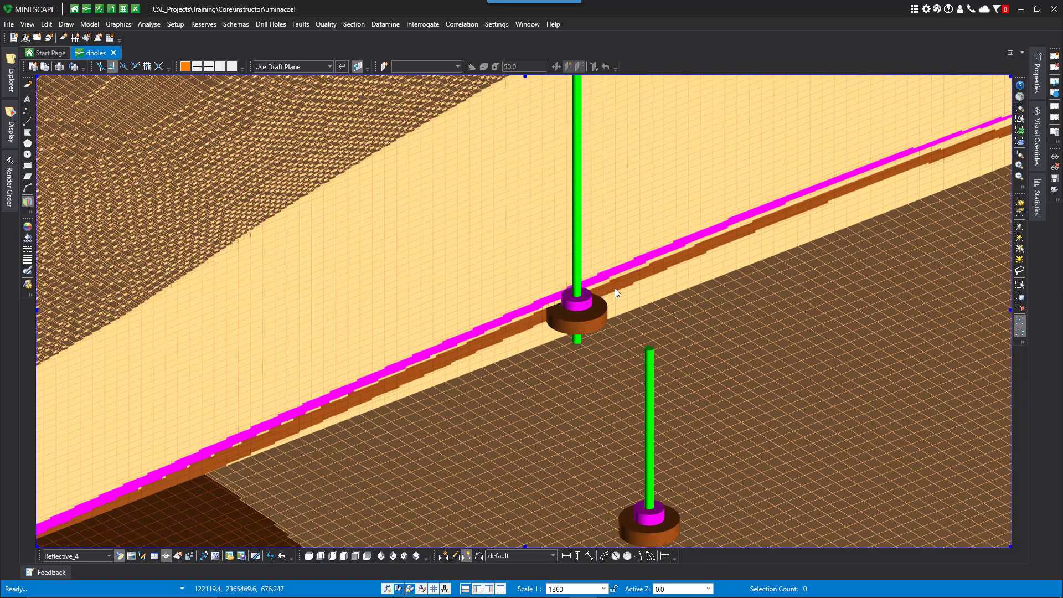
{"action": "scroll", "coordinate": [614, 288], "scroll_direction": "down", "scroll_amount": 1}
{"action": "middle_click_drag", "start_coordinate": [620, 288], "coordinate": [522, 226]}
{"action": "scroll", "coordinate": [494, 221], "scroll_direction": "up", "scroll_amount": 1}
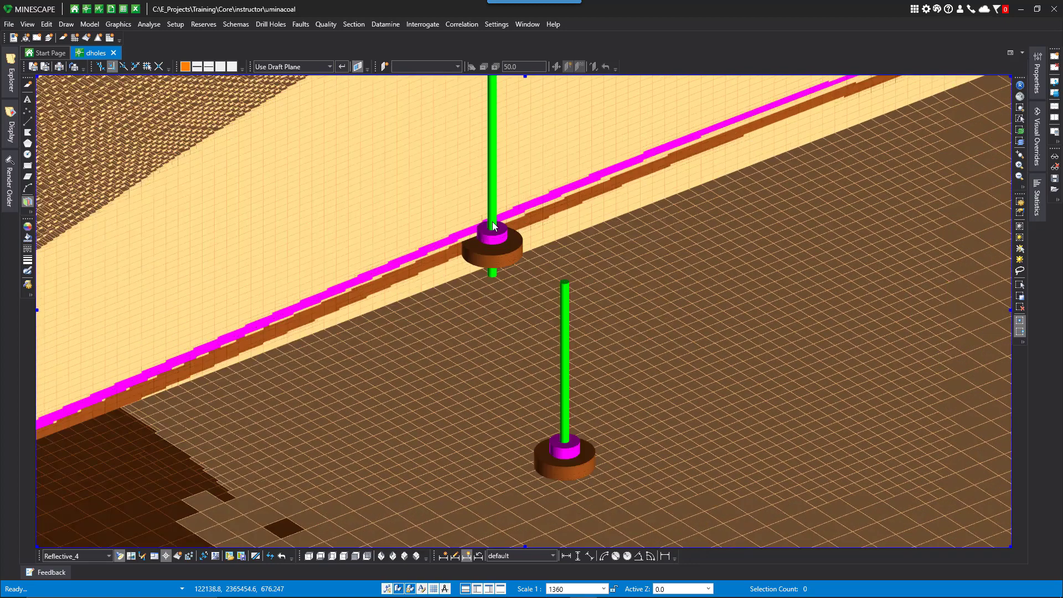
{"action": "scroll", "coordinate": [493, 224], "scroll_direction": "down", "scroll_amount": 2}
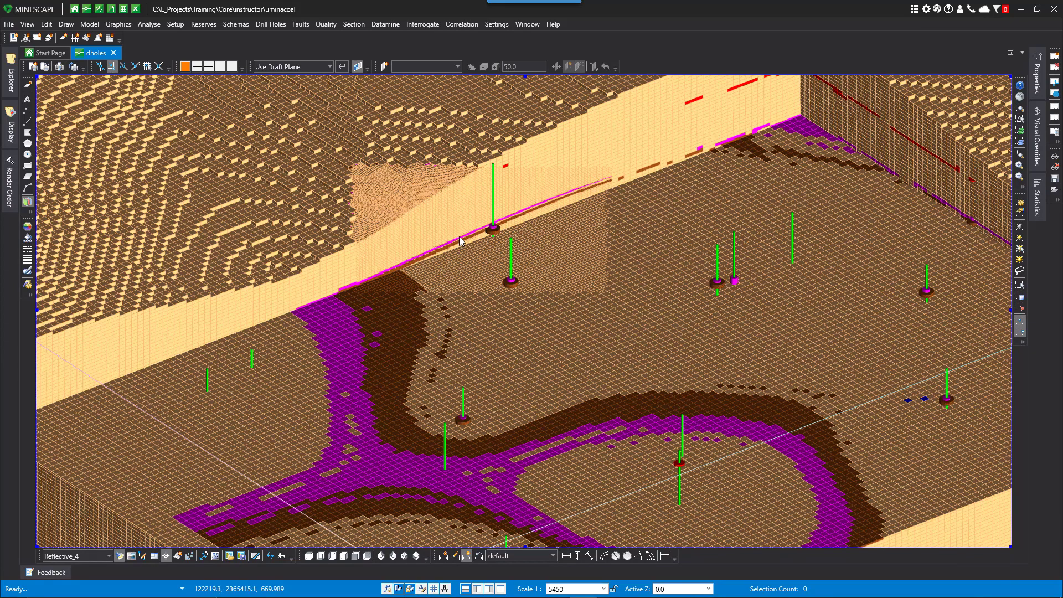
{"action": "mouse_move", "coordinate": [460, 239]}
{"action": "scroll", "coordinate": [583, 261], "scroll_direction": "down", "scroll_amount": 5}
{"action": "scroll", "coordinate": [609, 246], "scroll_direction": "up", "scroll_amount": 3}
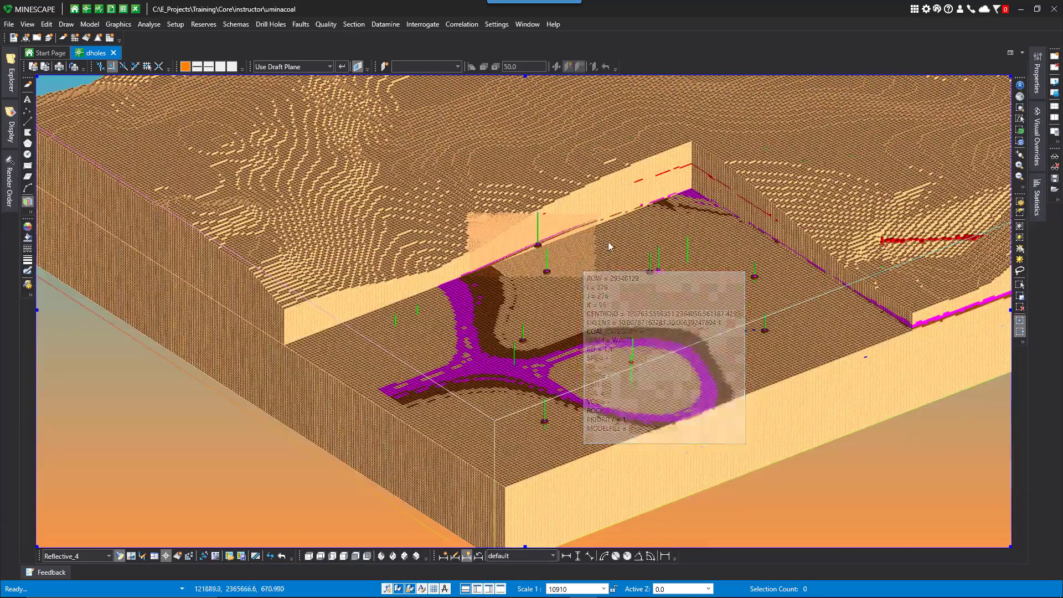
{"action": "middle_click_drag", "start_coordinate": [609, 246], "coordinate": [537, 257]}
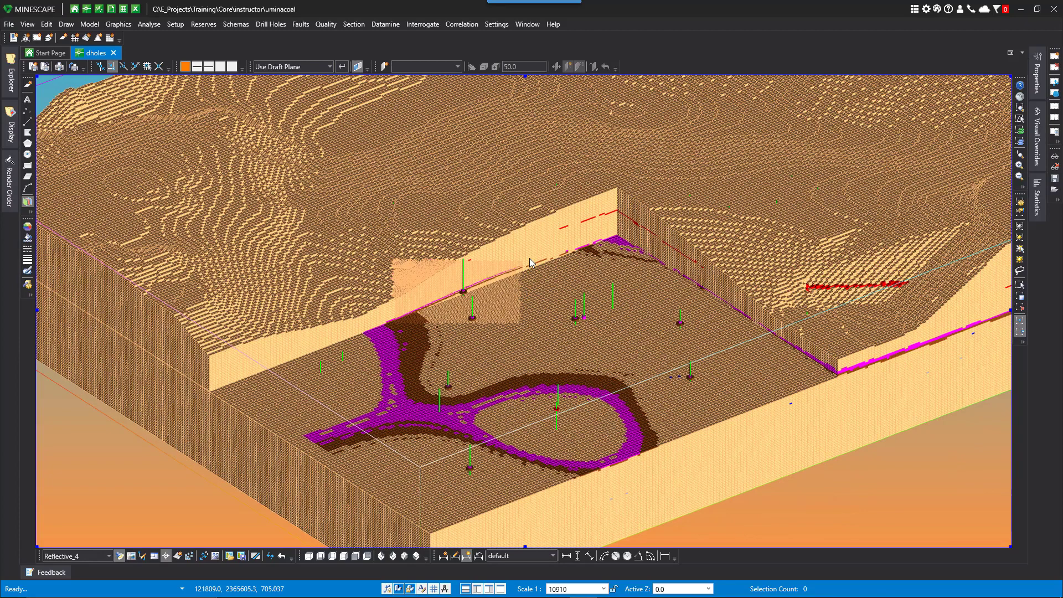
{"action": "mouse_move", "coordinate": [530, 259]}
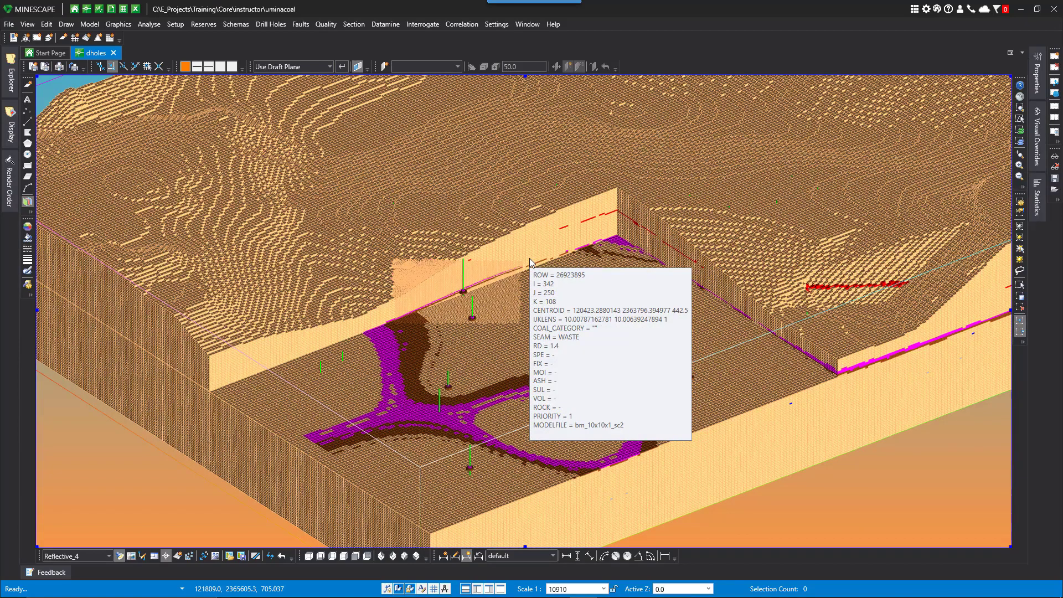
Restart Model Section and move the section planes, including the I plane, to enlarge the block model's cut-out around more drill holes.
{"action": "scroll", "coordinate": [534, 259], "scroll_direction": "down", "scroll_amount": 2}
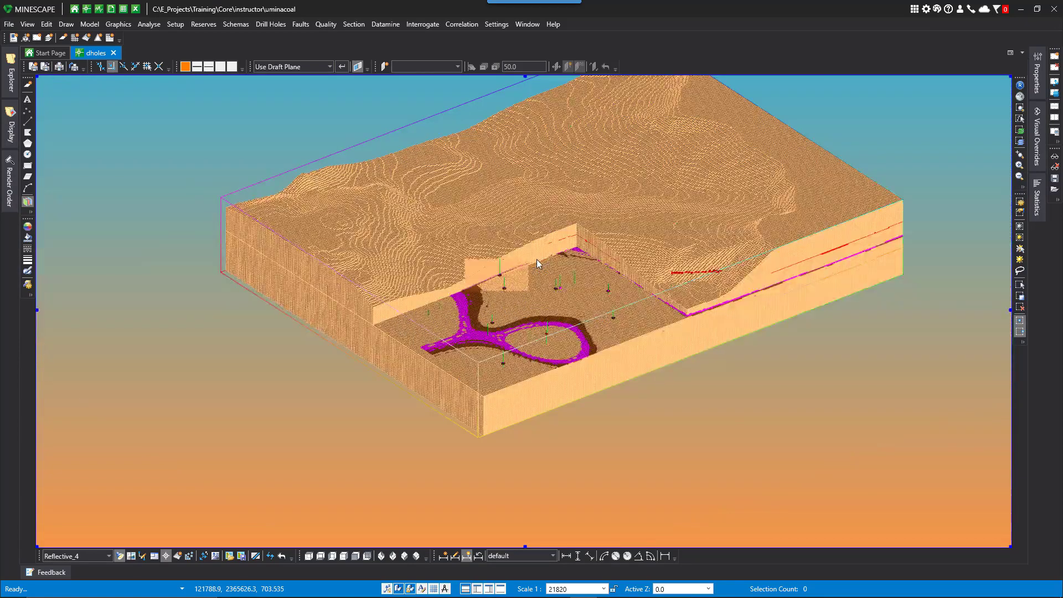
{"action": "scroll", "coordinate": [535, 260], "scroll_direction": "up", "scroll_amount": 2}
{"action": "right_click", "coordinate": [526, 297]}
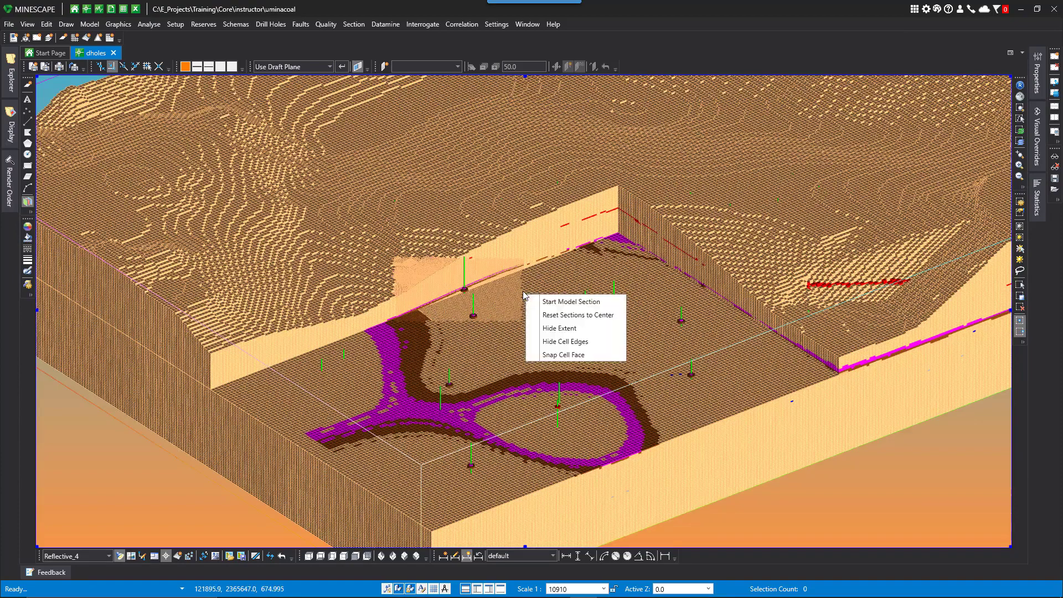
{"action": "left_click", "coordinate": [556, 302]}
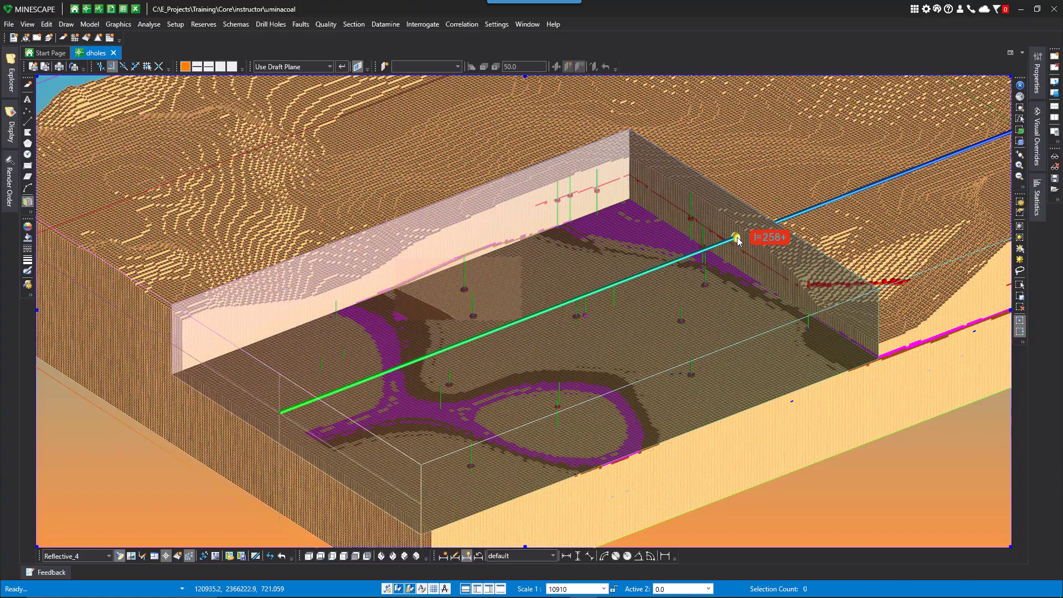
{"action": "key", "text": "Escape"}
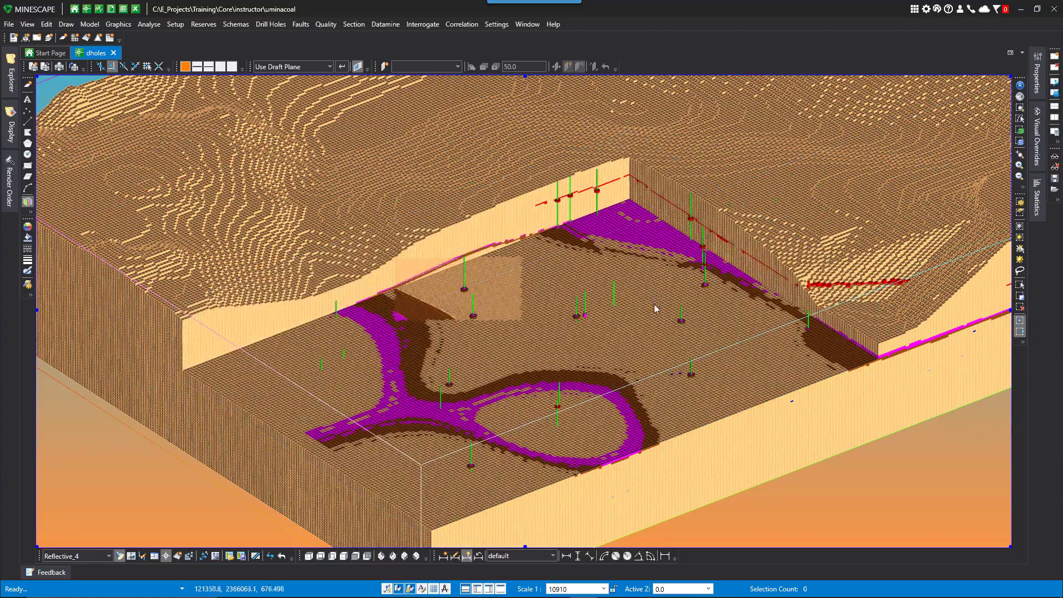
Inspect the drill holes in the enlarged cut-out up close, and remove the block model visualization so only the drill holes remain.
{"action": "mouse_move", "coordinate": [668, 315]}
{"action": "middle_mouse_down"}
{"action": "mouse_move", "coordinate": [683, 306]}
{"action": "mouse_move", "coordinate": [671, 303]}
{"action": "middle_mouse_up"}
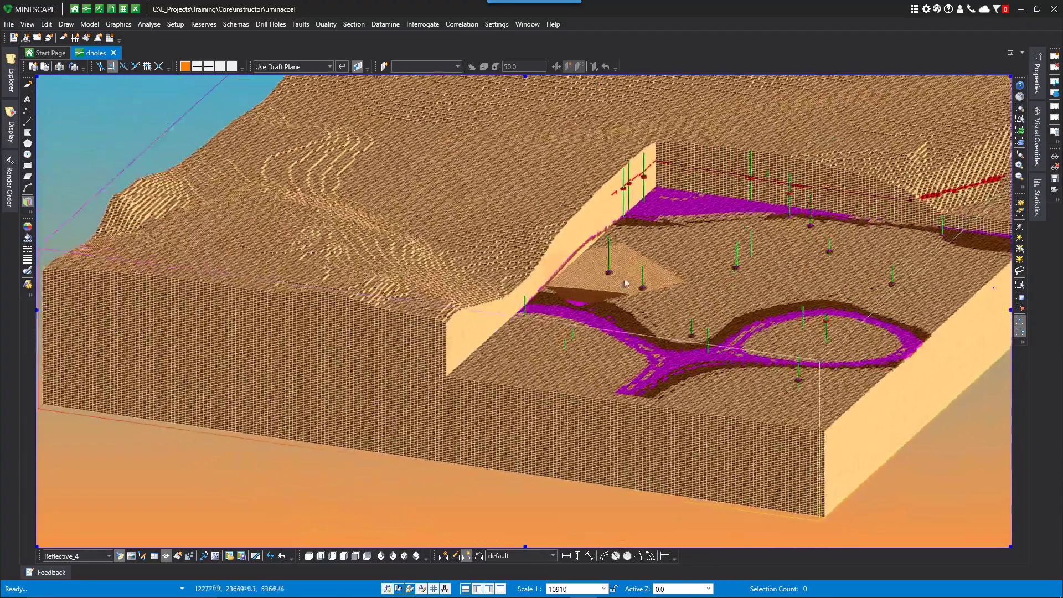
{"action": "scroll", "coordinate": [625, 283], "scroll_direction": "up", "scroll_amount": 5}
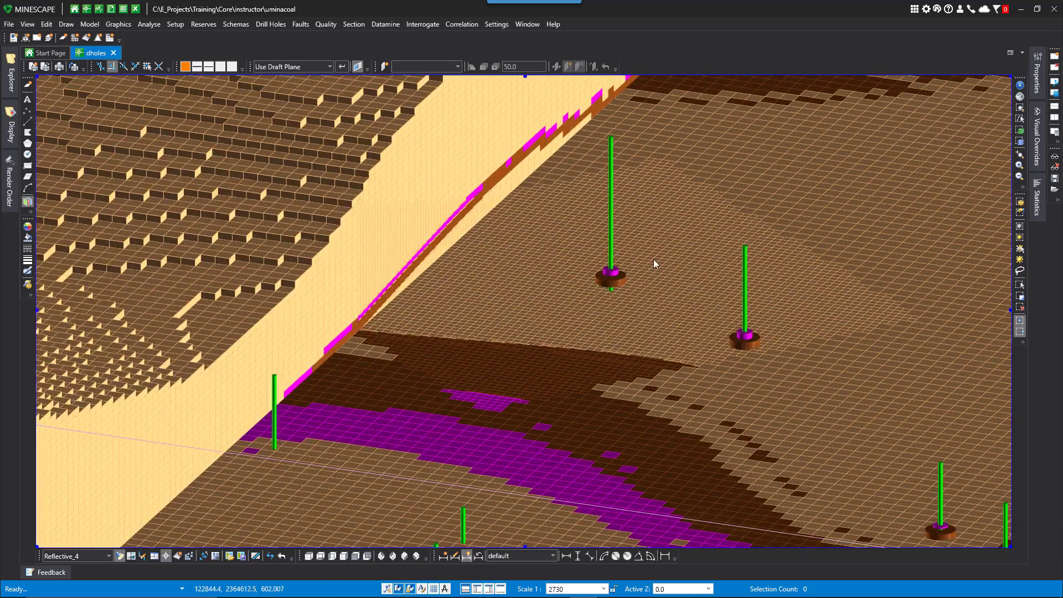
{"action": "scroll", "coordinate": [653, 259], "scroll_direction": "down", "scroll_amount": 3}
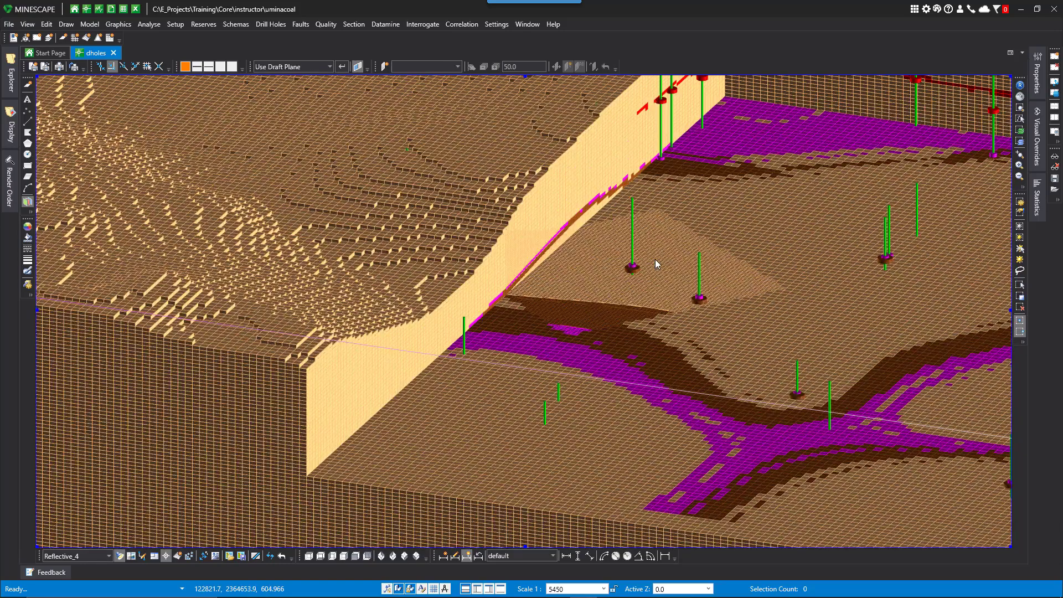
{"action": "scroll", "coordinate": [657, 264], "scroll_direction": "down", "scroll_amount": 3}
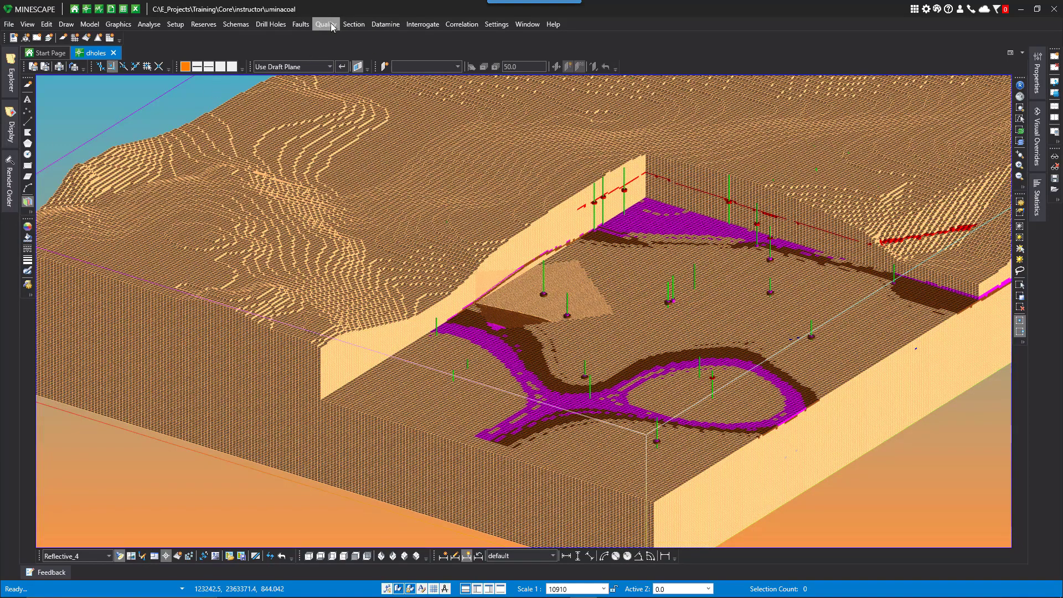
{"action": "left_click", "coordinate": [354, 25]}
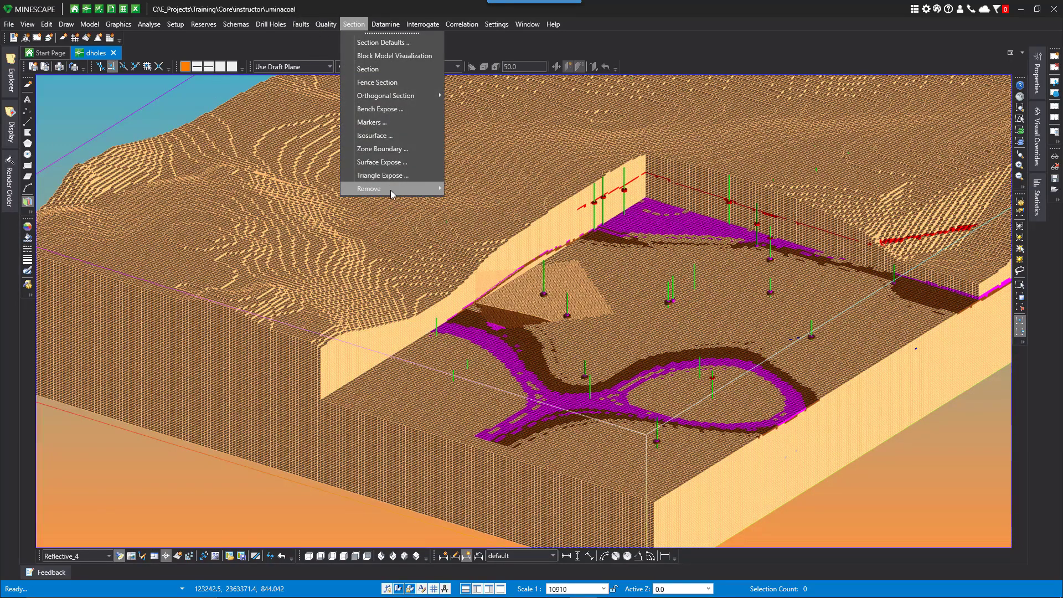
{"action": "mouse_move", "coordinate": [391, 189]}
{"action": "left_click", "coordinate": [477, 210]}
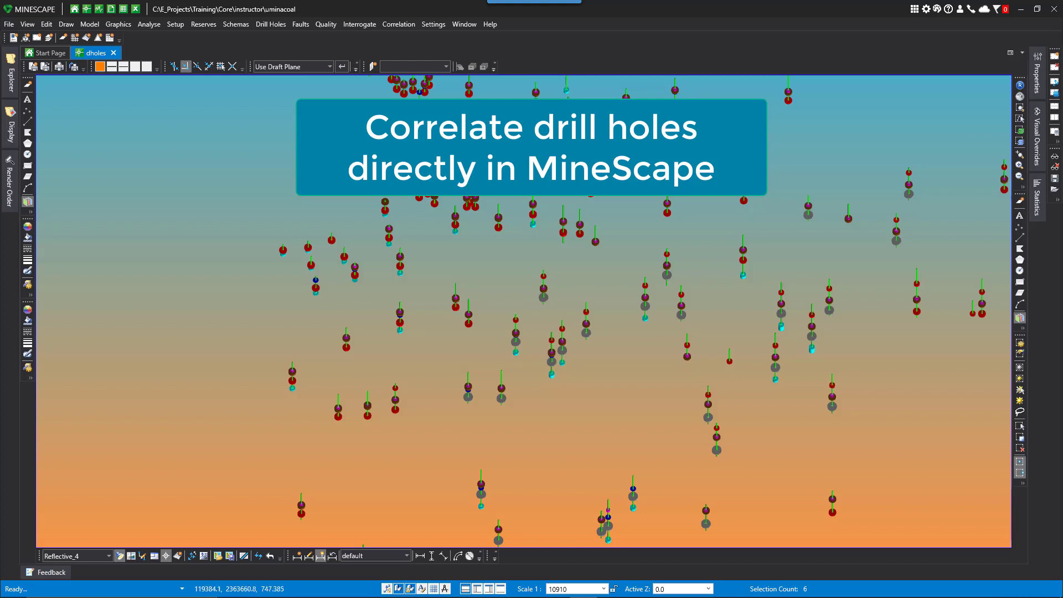
Select the three neighbouring drill holes X057, X116 and X239 and open them in the Correlation view.
{"action": "middle_click_drag", "start_coordinate": [580, 307], "coordinate": [570, 309]}
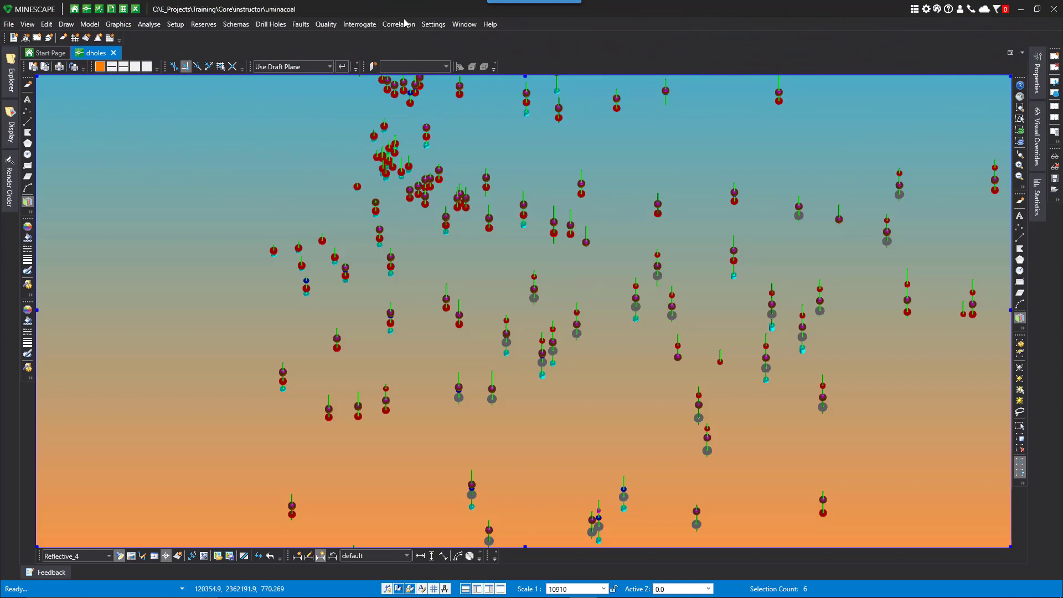
{"action": "left_click_drag", "start_coordinate": [539, 381], "coordinate": [591, 308]}
{"action": "left_click", "coordinate": [387, 25]}
{"action": "left_click", "coordinate": [407, 42]}
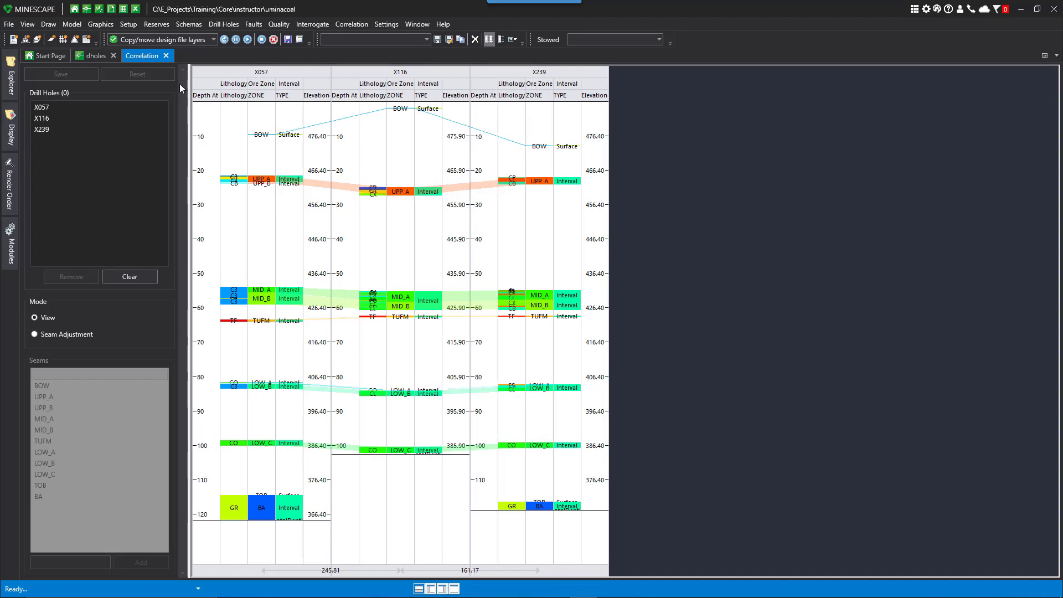
Place Correlation in a new vertical tab group beside the dholes design, narrow the design view and select the three correlated holes in it.
{"action": "right_click", "coordinate": [148, 59]}
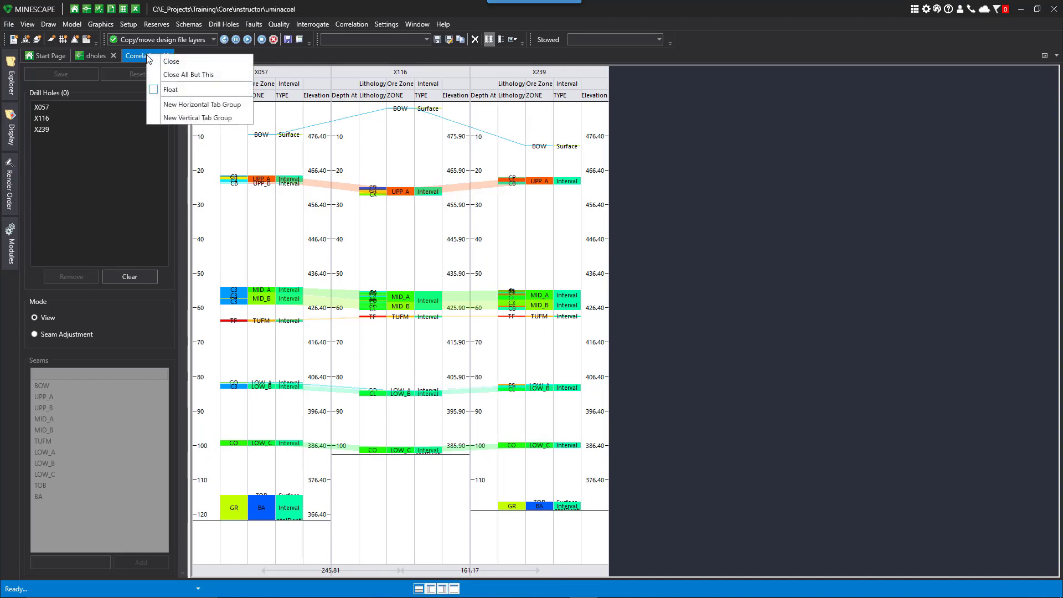
{"action": "left_click", "coordinate": [180, 118]}
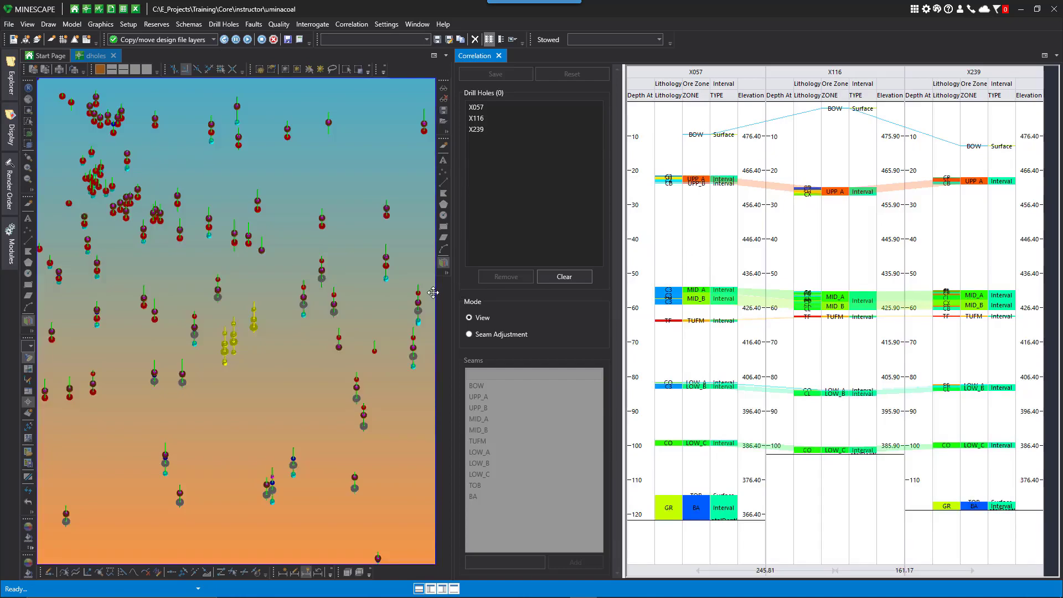
{"action": "left_click", "coordinate": [310, 341]}
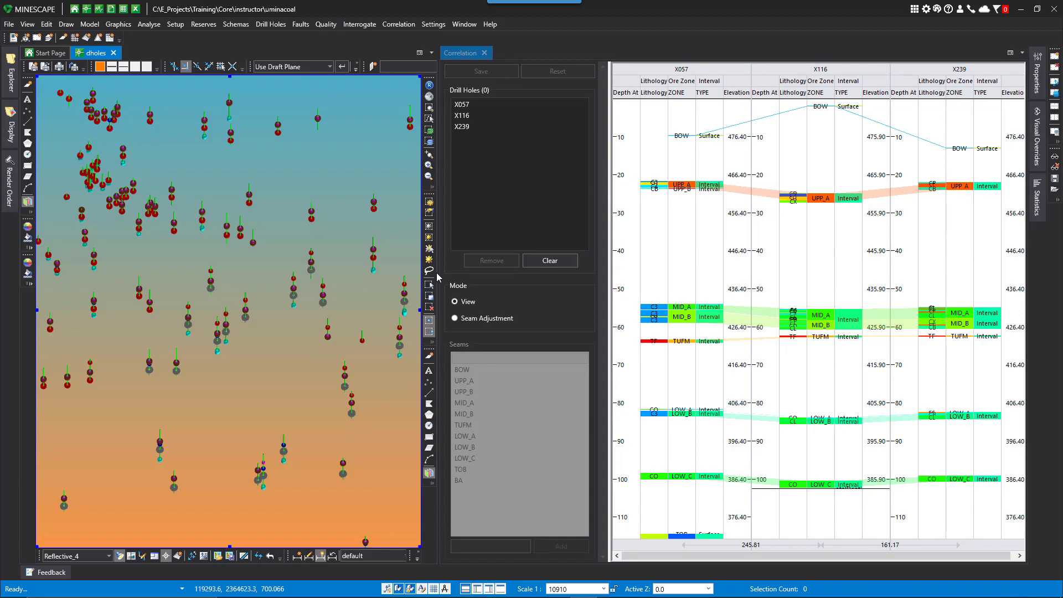
{"action": "left_click_drag", "start_coordinate": [437, 274], "coordinate": [336, 282]}
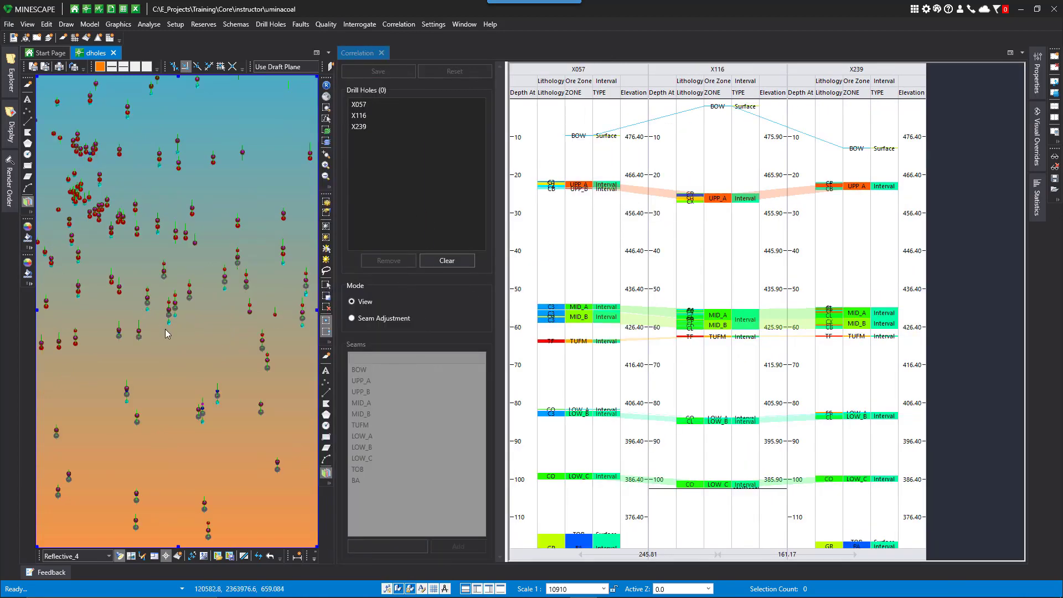
{"action": "left_click_drag", "start_coordinate": [150, 323], "coordinate": [209, 294]}
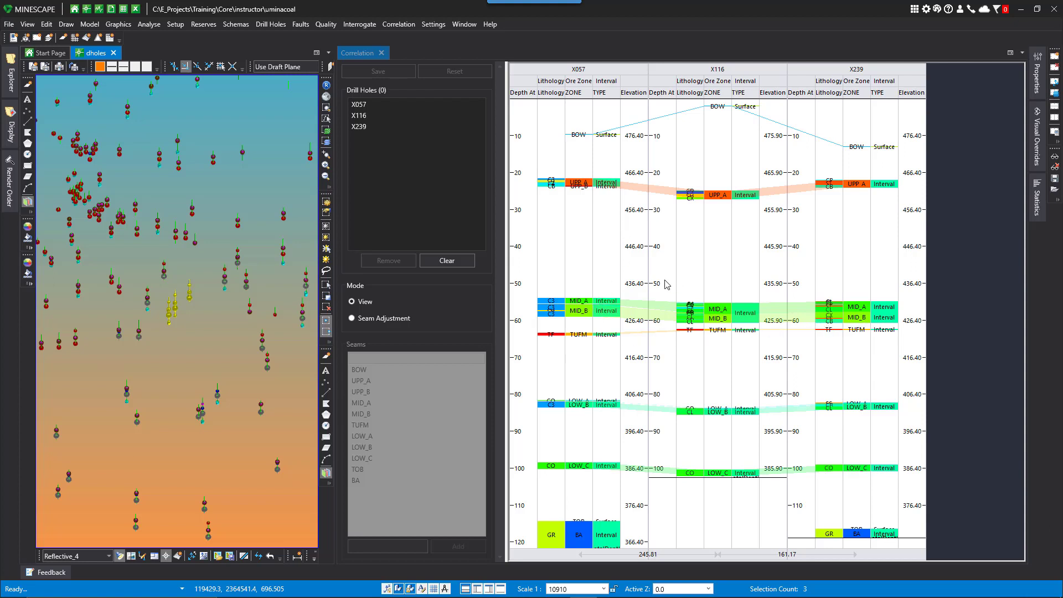
Examine the lithology and seam correlations across the three drill holes, from the MID seams and TUFM down to LOW_C.
{"action": "scroll", "coordinate": [589, 296], "scroll_direction": "up", "scroll_amount": 4}
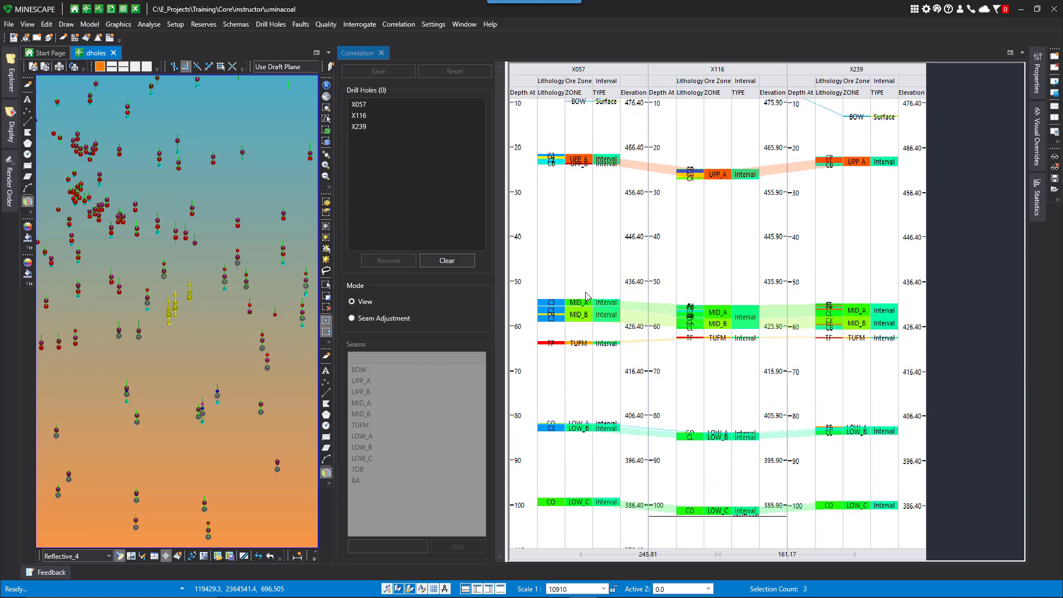
{"action": "scroll", "coordinate": [589, 295], "scroll_direction": "up", "scroll_amount": 4}
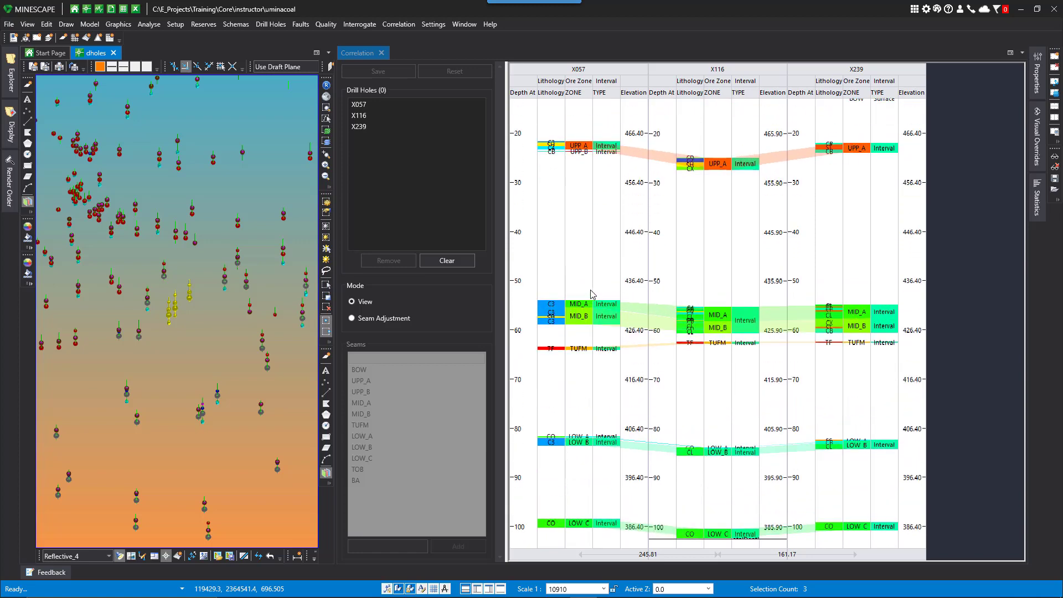
{"action": "scroll", "coordinate": [705, 320], "scroll_direction": "up", "scroll_amount": 3}
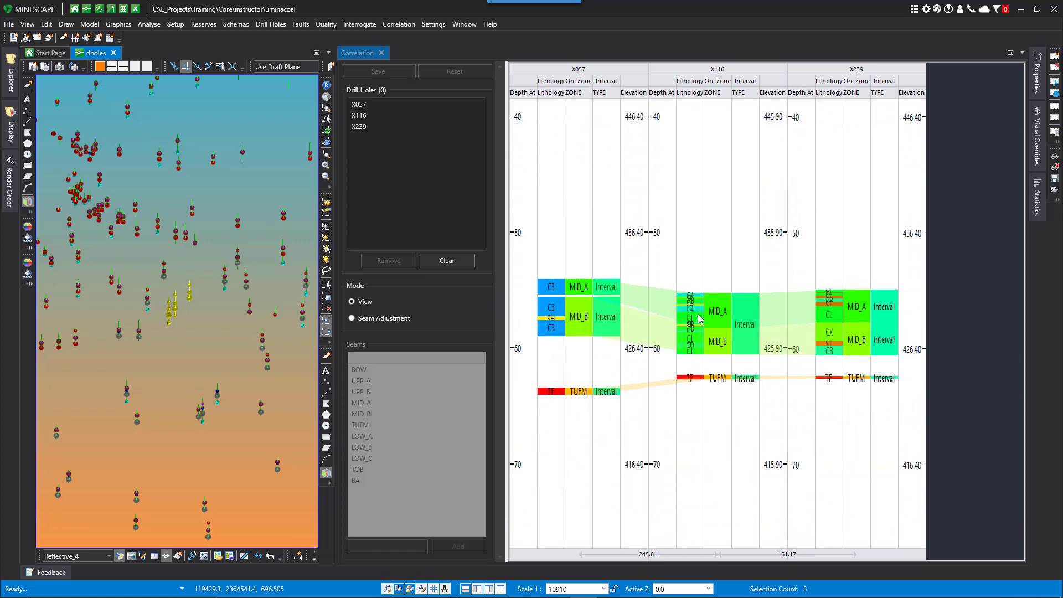
{"action": "scroll", "coordinate": [717, 311], "scroll_direction": "up", "scroll_amount": 2}
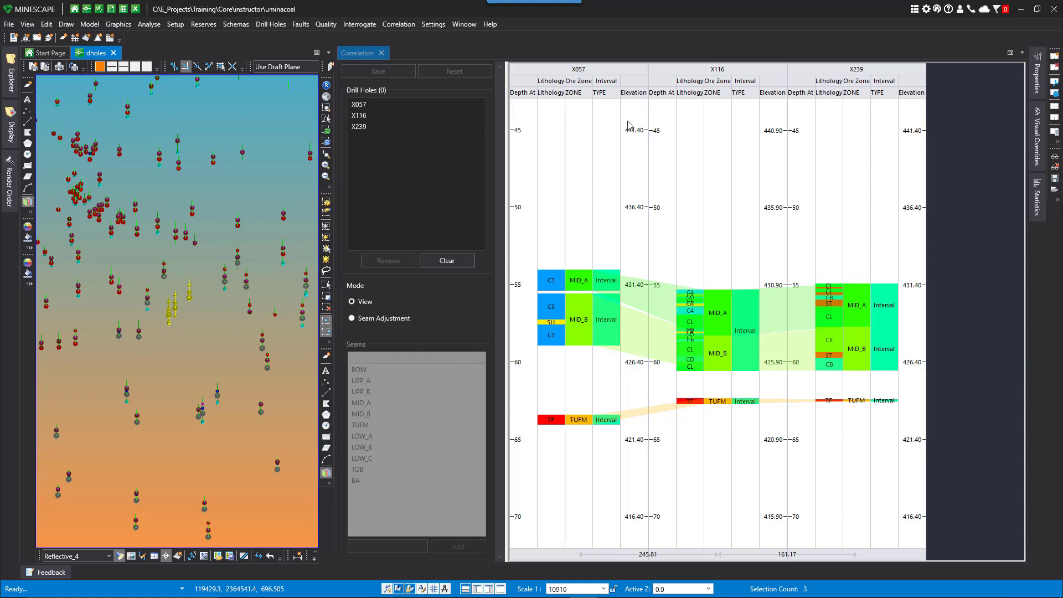
{"action": "scroll", "coordinate": [731, 321], "scroll_direction": "down", "scroll_amount": 5}
{"action": "left_click_drag", "start_coordinate": [730, 410], "coordinate": [738, 293]}
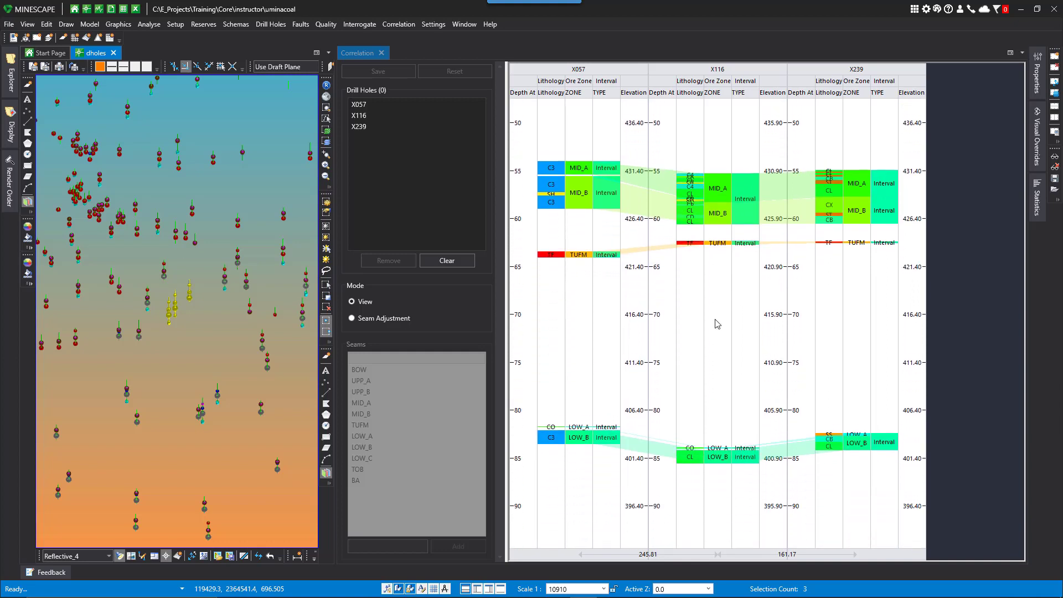
{"action": "left_click_drag", "start_coordinate": [705, 374], "coordinate": [705, 244]}
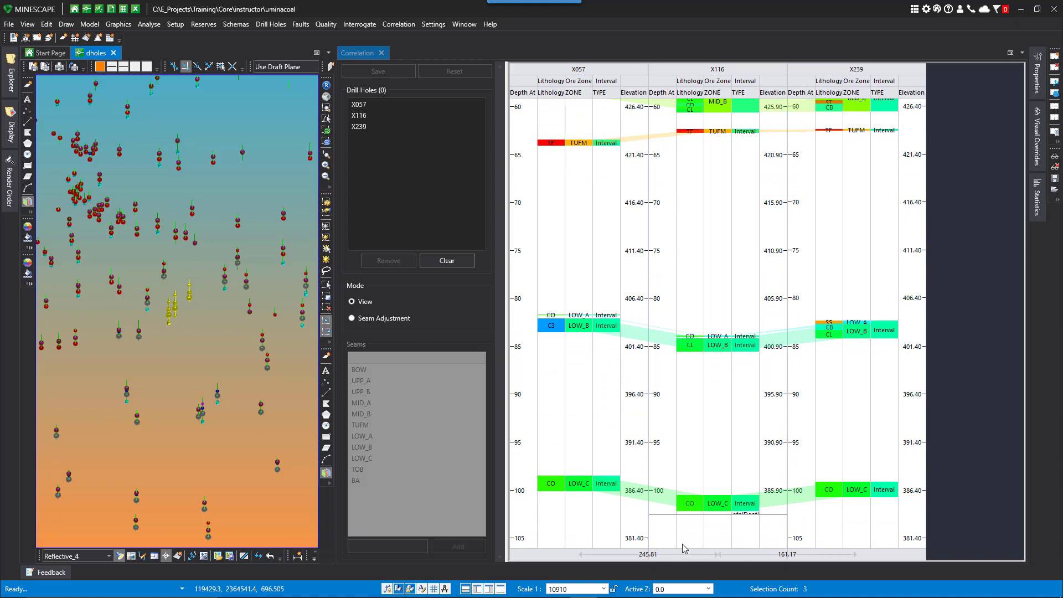
Spread the drill hole columns apart to view the seam connections between them, and bring them back together.
{"action": "scroll", "coordinate": [681, 412], "scroll_direction": "up", "scroll_amount": 1, "text": "ctrl"}
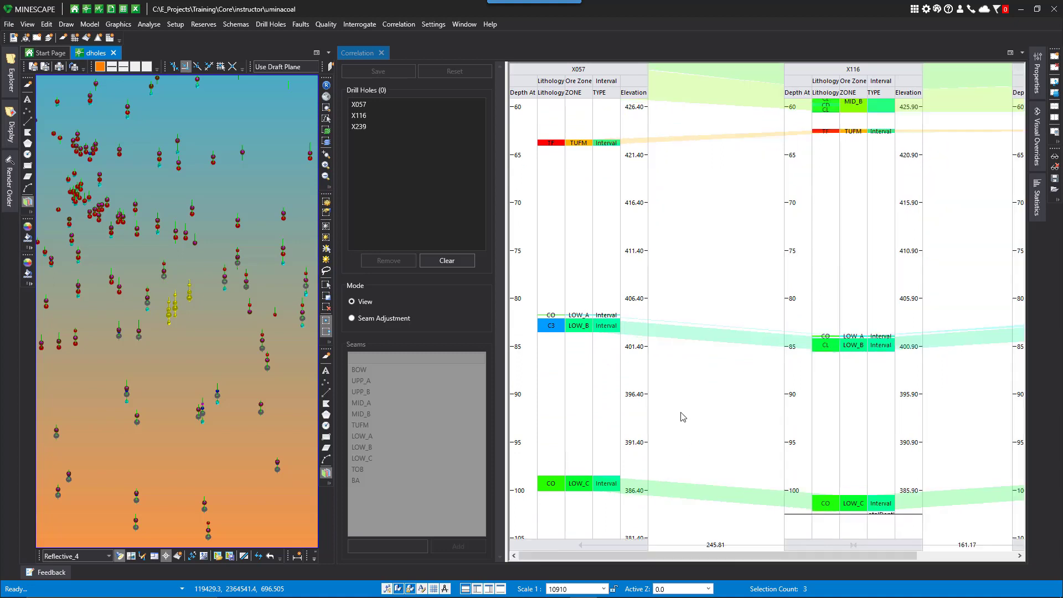
{"action": "left_click_drag", "start_coordinate": [736, 554], "coordinate": [698, 556]}
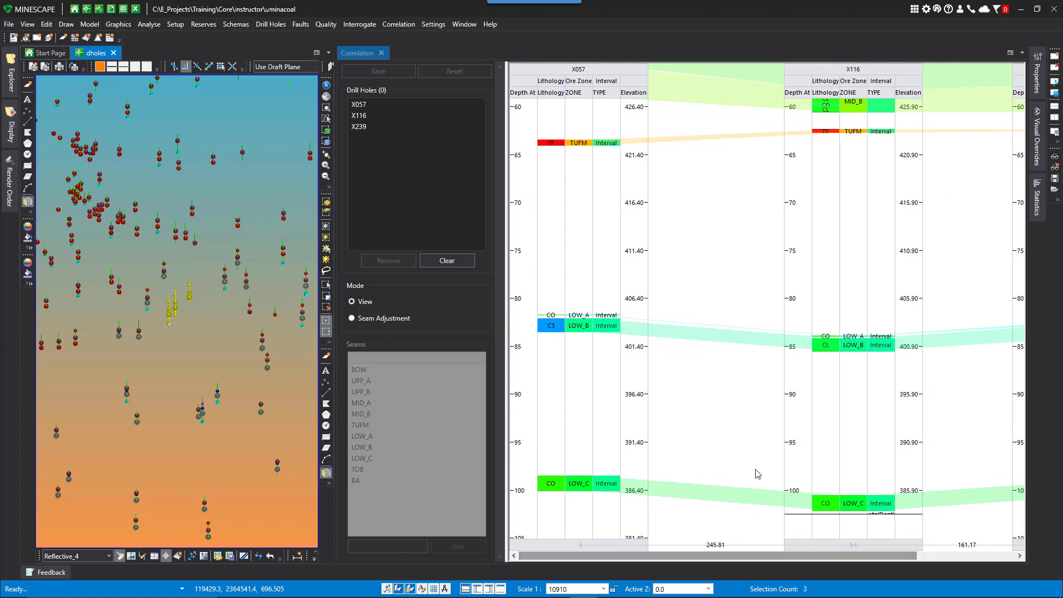
{"action": "scroll", "coordinate": [758, 474], "scroll_direction": "down", "scroll_amount": 2, "text": "ctrl"}
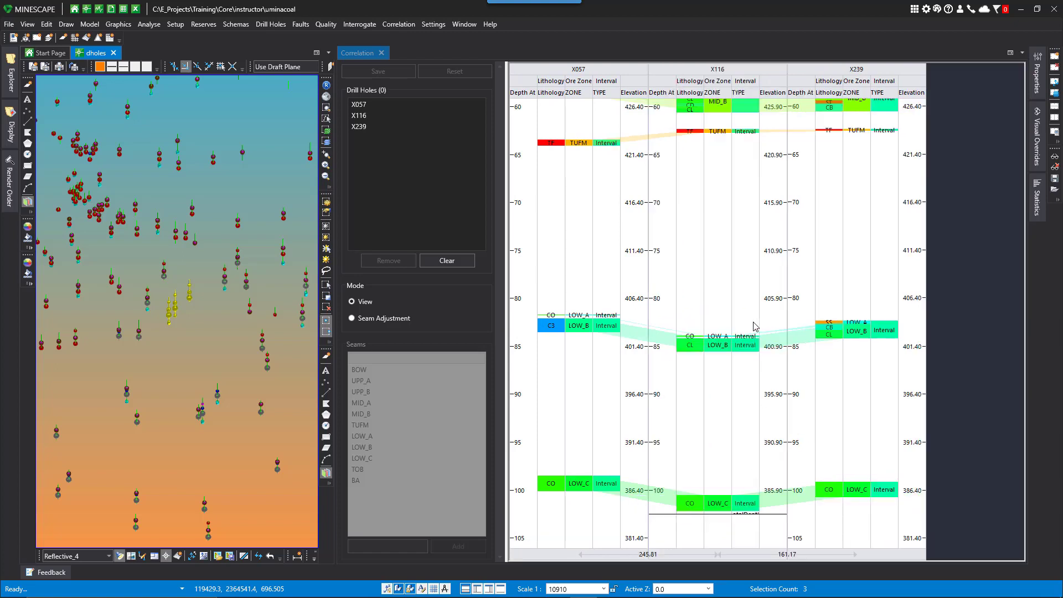
Keep the correlation in View mode and align the three drill holes on the MID_A seam.
{"action": "scroll", "coordinate": [682, 354], "scroll_direction": "up", "scroll_amount": 3}
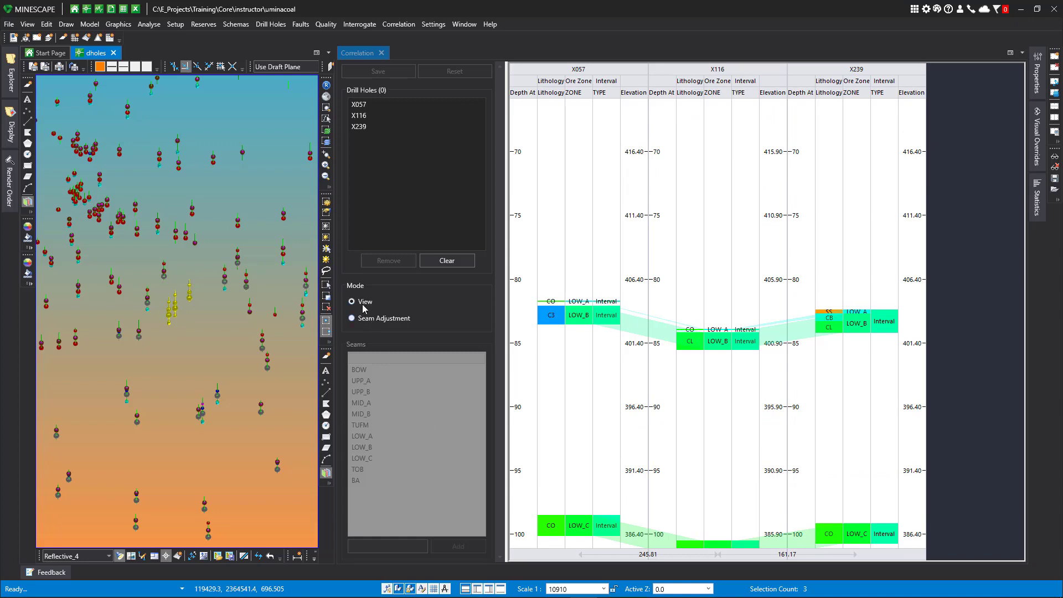
{"action": "left_click", "coordinate": [353, 316]}
{"action": "left_click", "coordinate": [375, 316]}
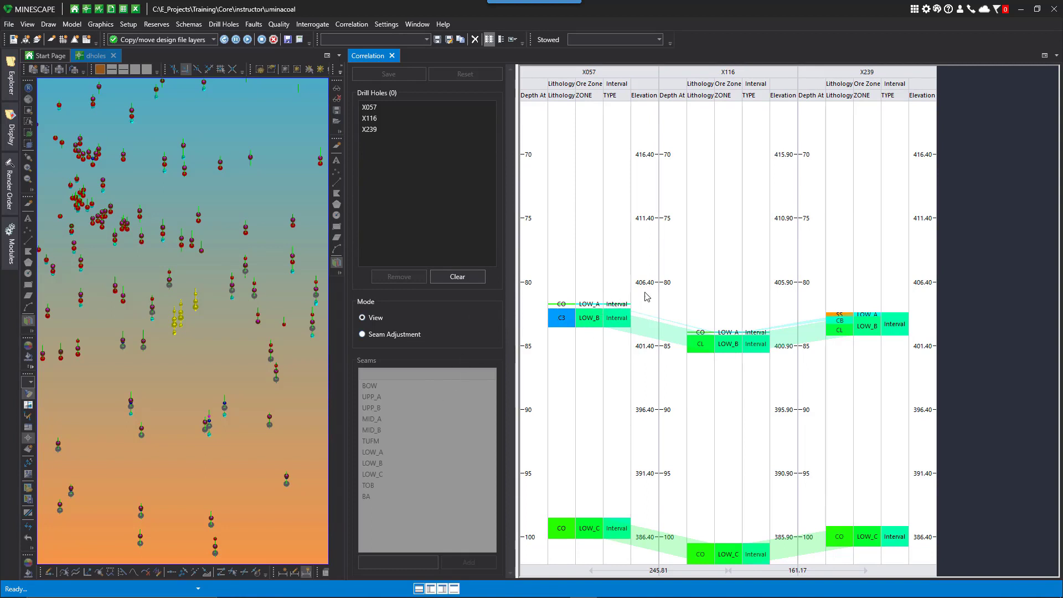
{"action": "left_click", "coordinate": [592, 320]}
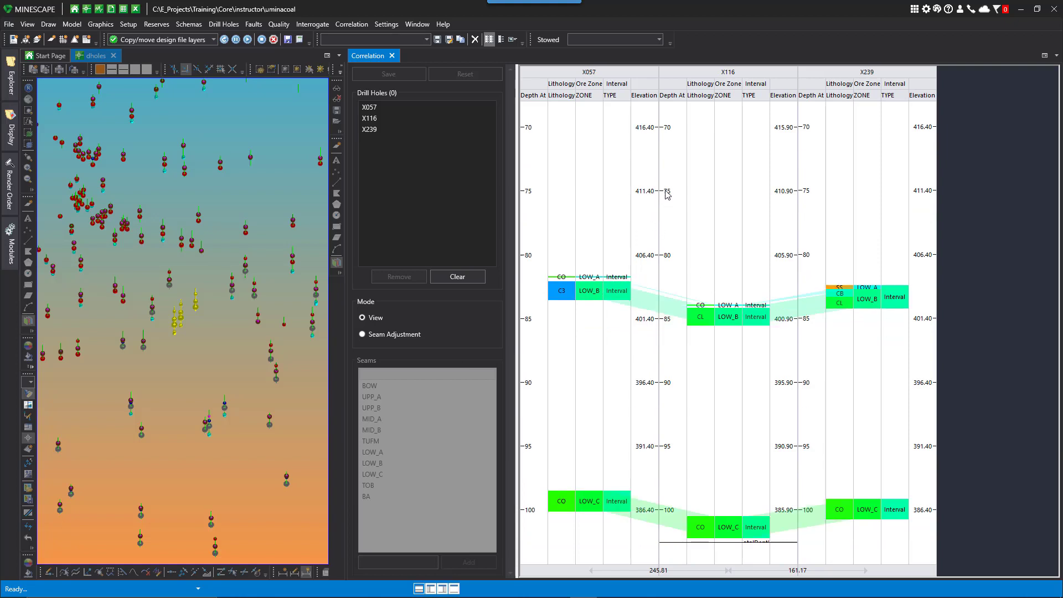
{"action": "scroll", "coordinate": [647, 472], "scroll_direction": "up", "scroll_amount": 2}
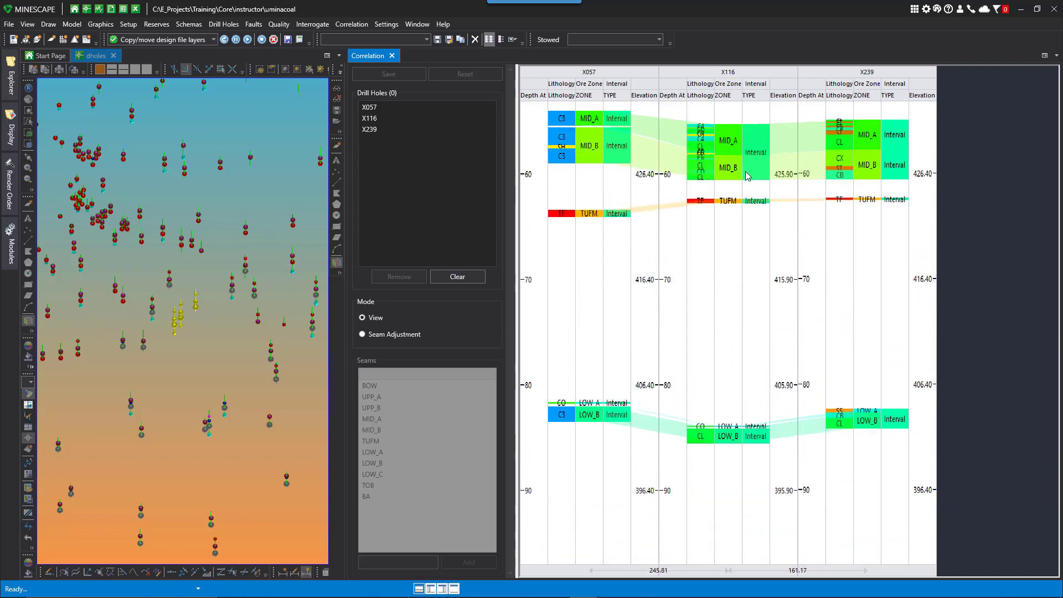
{"action": "scroll", "coordinate": [734, 178], "scroll_direction": "up", "scroll_amount": 2}
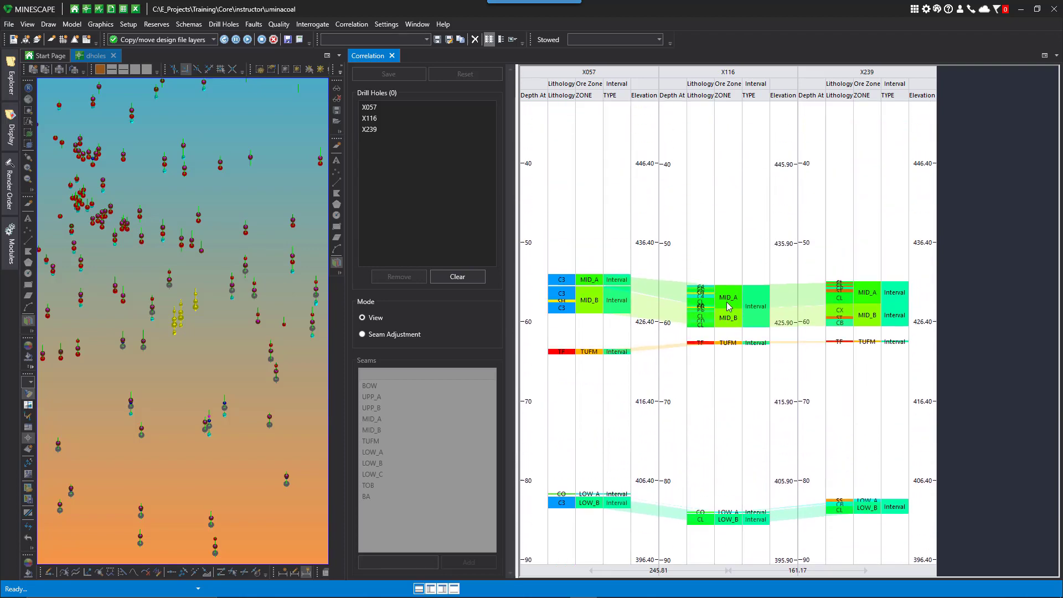
{"action": "left_click", "coordinate": [585, 283]}
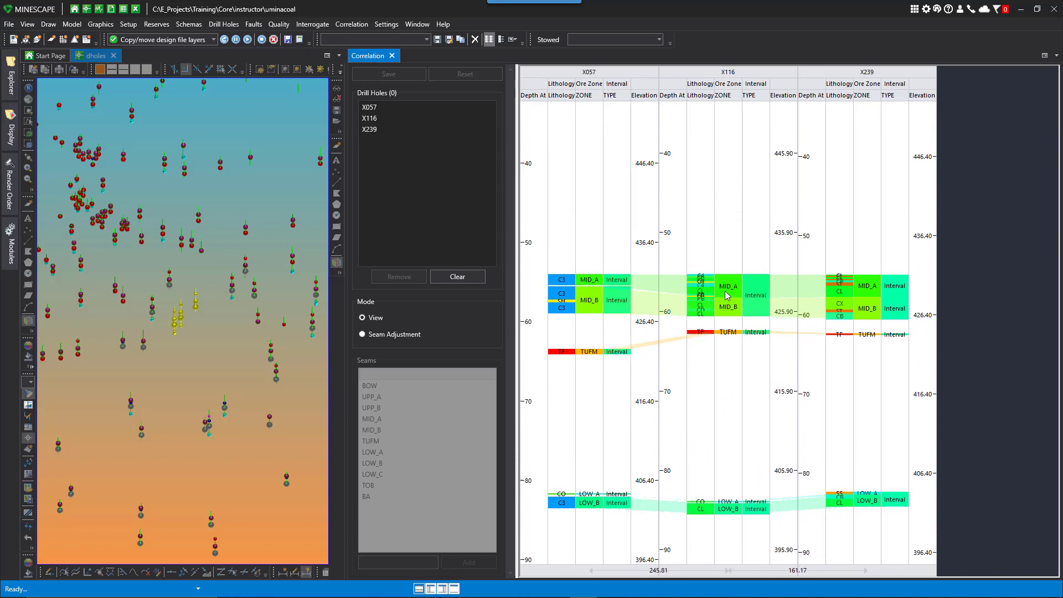
Examine the aligned MID_A and MID_B intervals and the TUFM seam below them across the three drill holes.
{"action": "scroll", "coordinate": [727, 296], "scroll_direction": "up", "scroll_amount": 1, "text": "ctrl"}
{"action": "scroll", "coordinate": [727, 296], "scroll_direction": "up", "scroll_amount": 2, "text": "ctrl"}
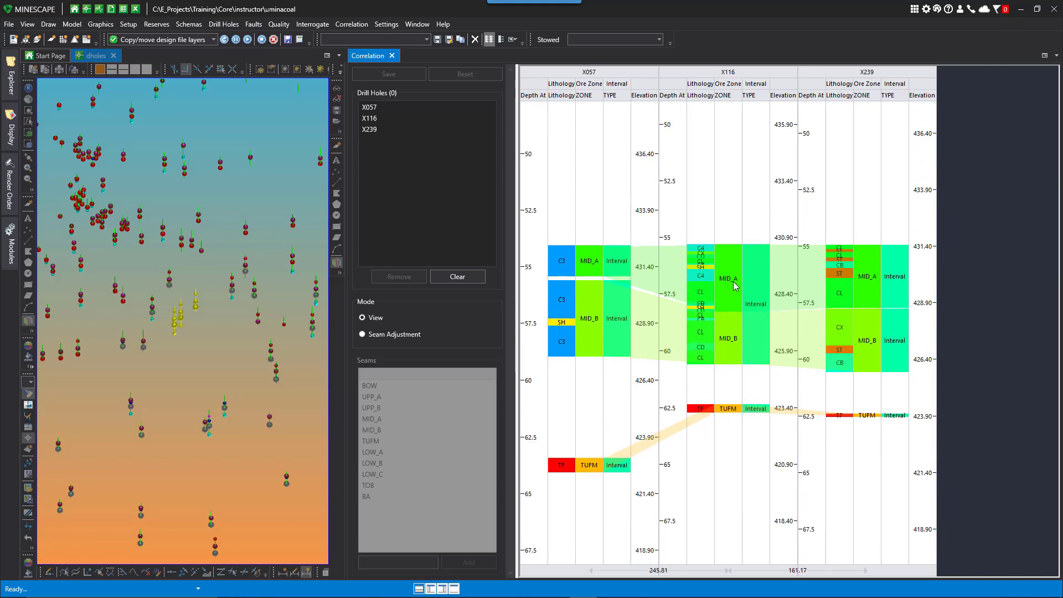
{"action": "scroll", "coordinate": [871, 276], "scroll_direction": "up", "scroll_amount": 1, "text": "ctrl"}
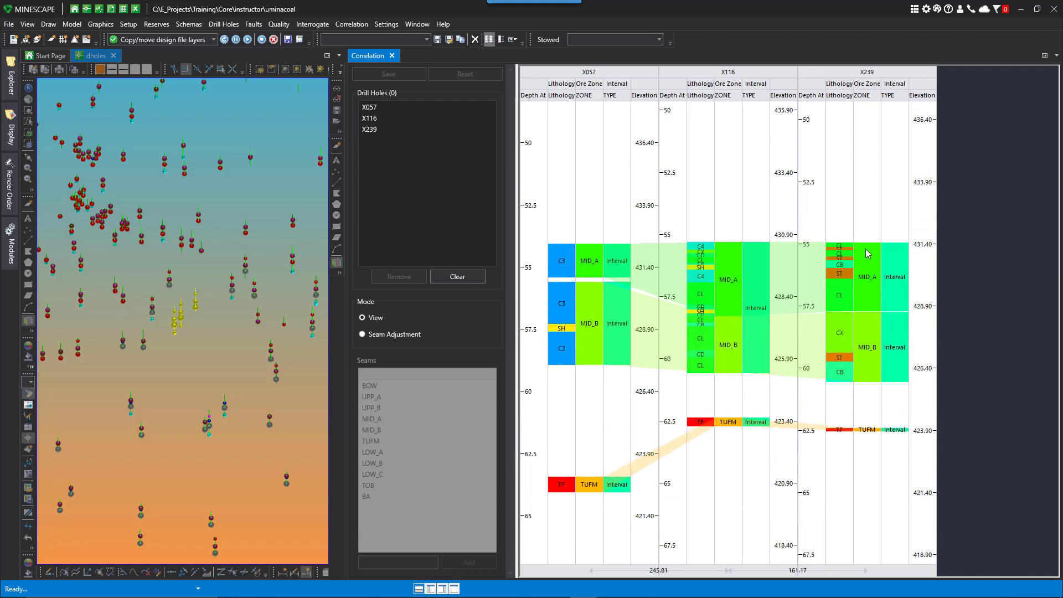
{"action": "scroll", "coordinate": [740, 413], "scroll_direction": "down", "scroll_amount": 2, "text": "ctrl"}
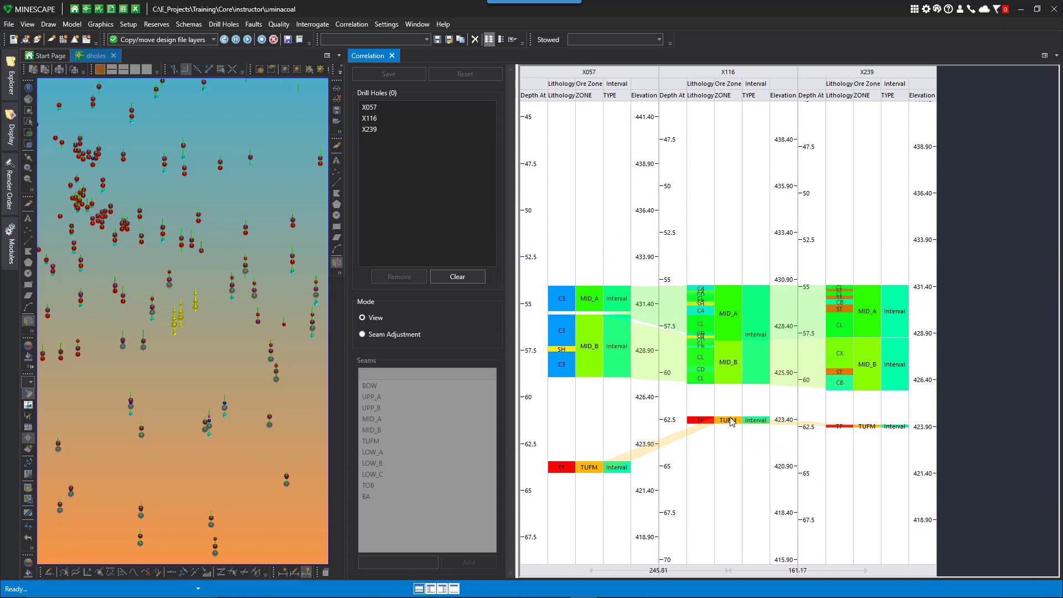
In Seam Adjustment mode, raise the top of TUFM in X116 and lower its base in X057 and X239.
{"action": "scroll", "coordinate": [731, 421], "scroll_direction": "up", "scroll_amount": 2, "text": "ctrl"}
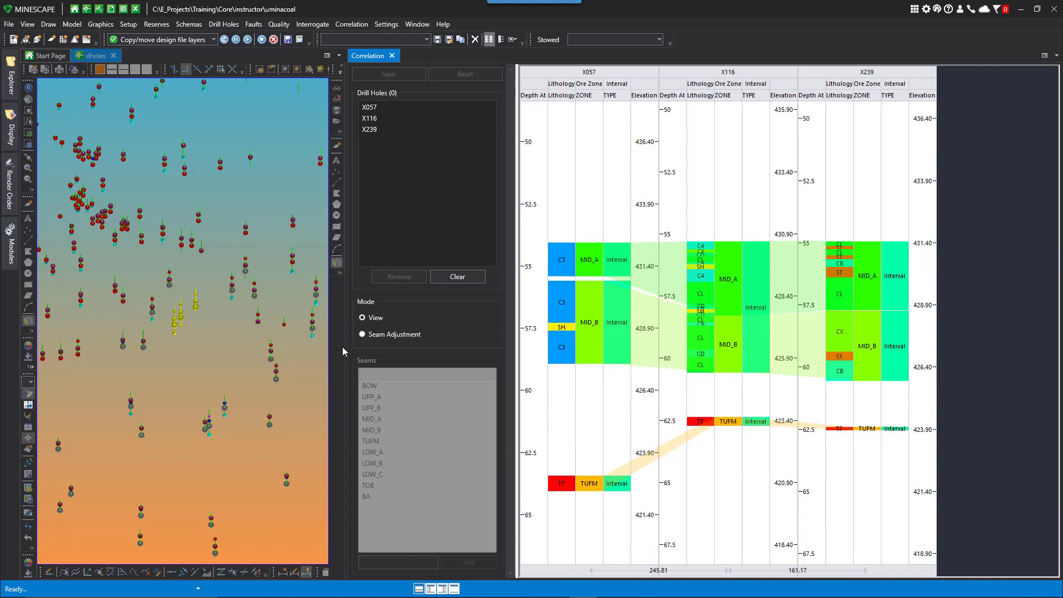
{"action": "left_click", "coordinate": [363, 334]}
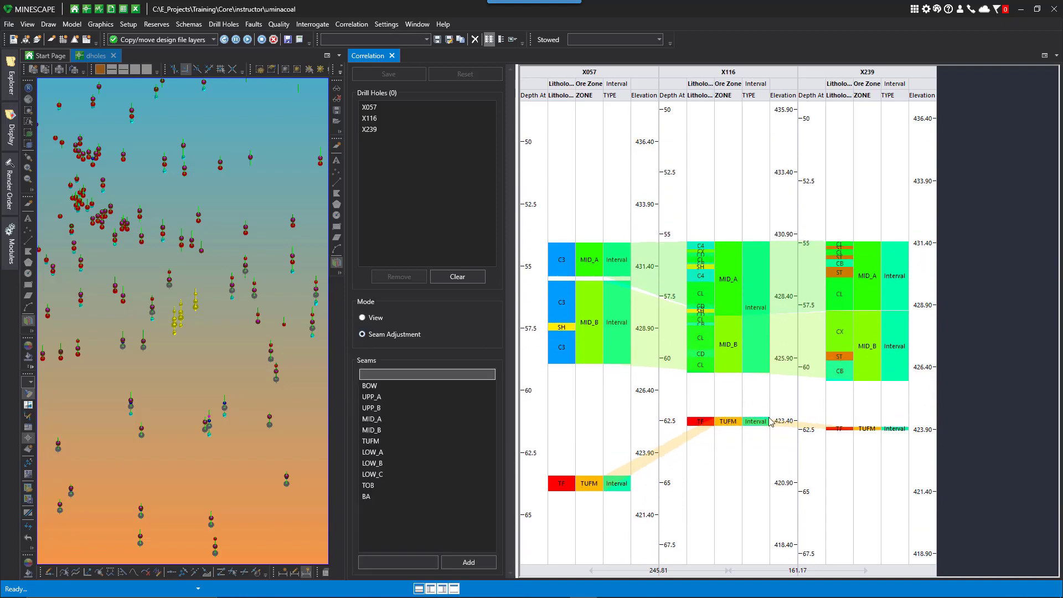
{"action": "left_click_drag", "start_coordinate": [729, 419], "coordinate": [728, 409]}
{"action": "left_click", "coordinate": [590, 489]}
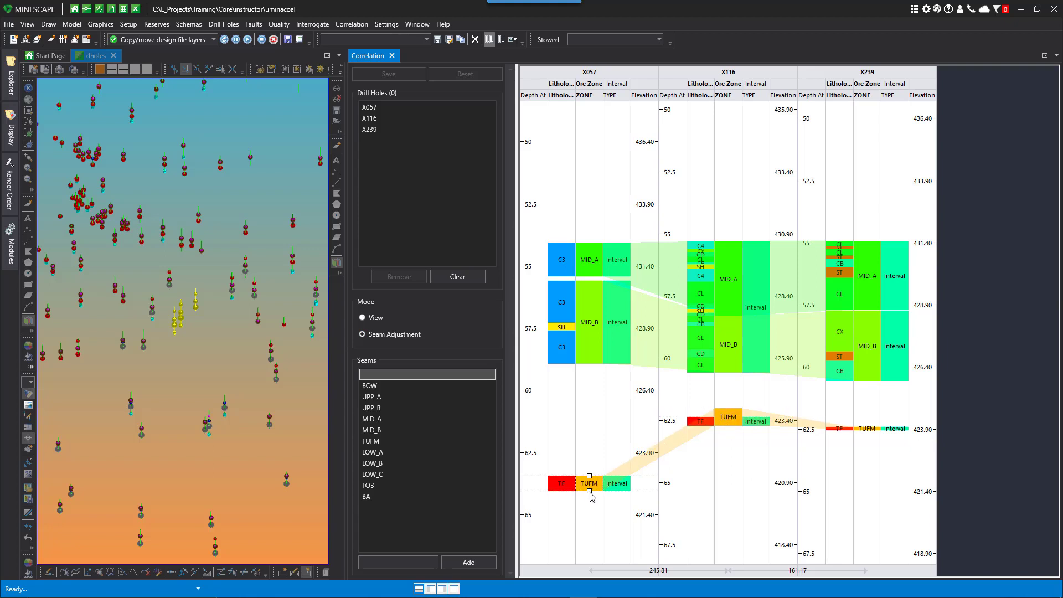
{"action": "left_click_drag", "start_coordinate": [591, 492], "coordinate": [591, 502]}
{"action": "left_click", "coordinate": [868, 429]}
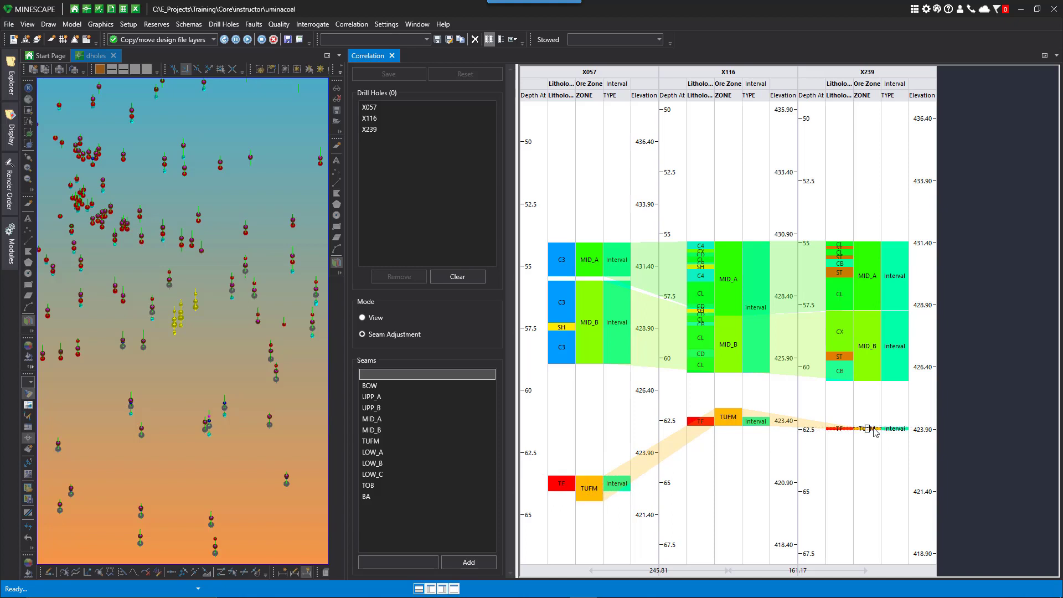
{"action": "left_click_drag", "start_coordinate": [867, 430], "coordinate": [867, 443]}
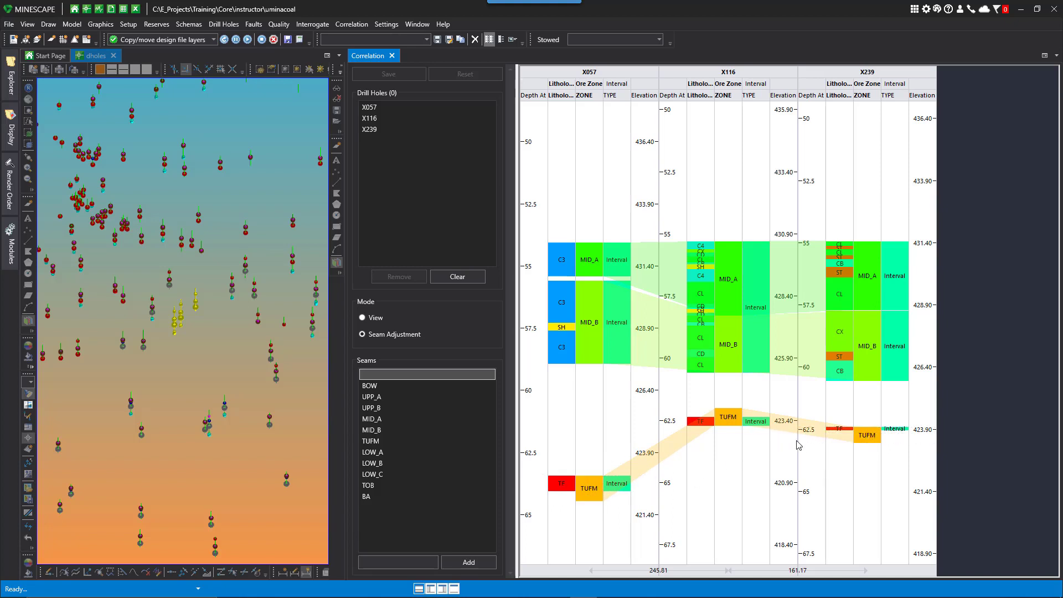
Return the correlation to View mode and reset the TUFM adjustments.
{"action": "left_click", "coordinate": [384, 320]}
{"action": "left_click", "coordinate": [470, 75]}
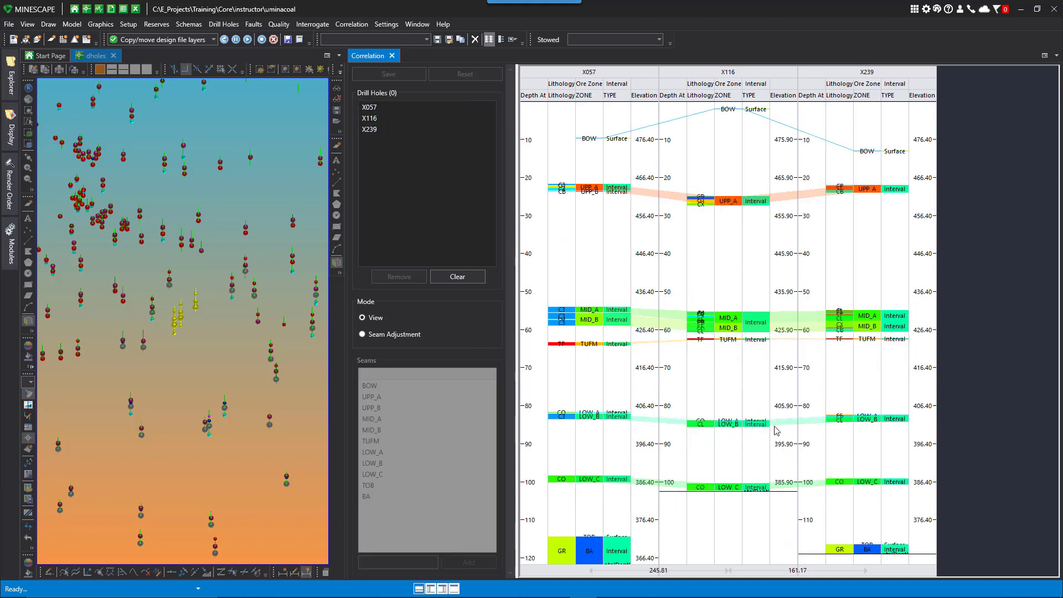
{"action": "scroll", "coordinate": [776, 430], "scroll_direction": "down", "scroll_amount": 4}
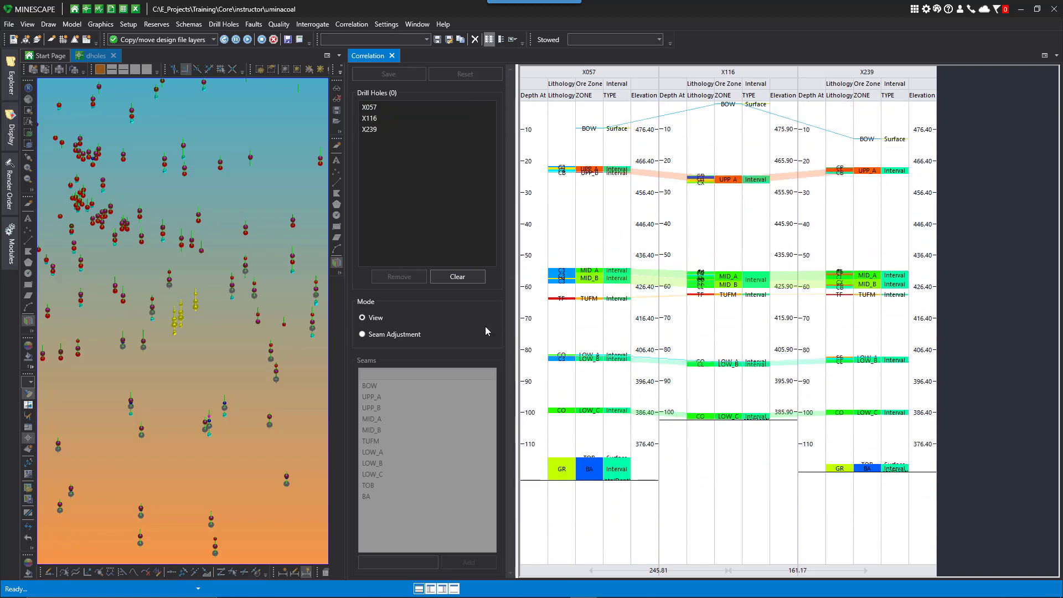
Add drill hole X181 to the correlation and inspect the seams from MID_A down to BA across all four holes.
{"action": "left_click", "coordinate": [241, 284]}
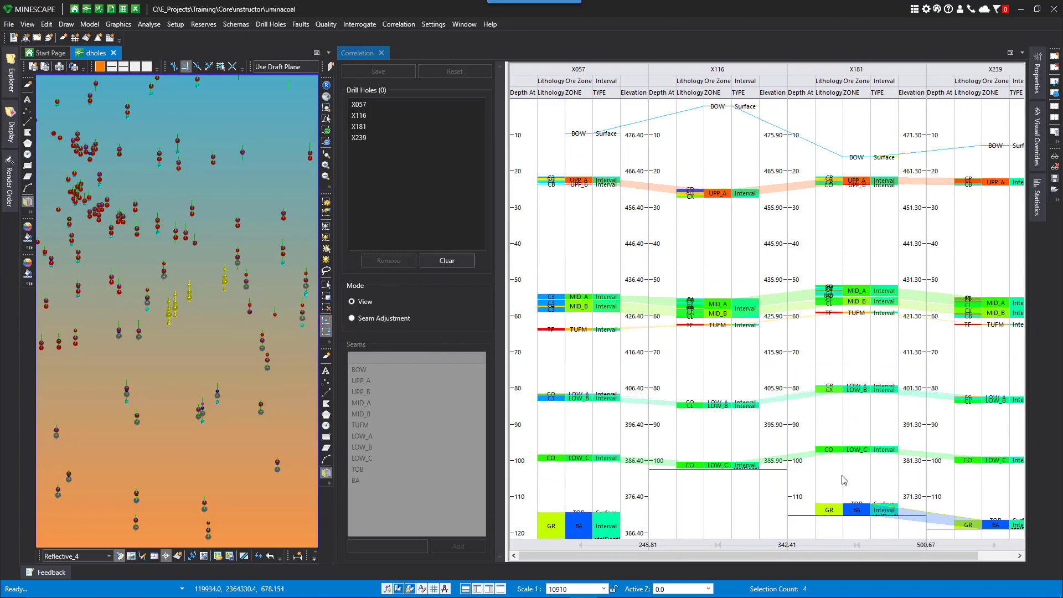
{"action": "left_click_drag", "start_coordinate": [776, 556], "coordinate": [702, 537]}
{"action": "scroll", "coordinate": [716, 313], "scroll_direction": "up", "scroll_amount": 3}
{"action": "scroll", "coordinate": [716, 313], "scroll_direction": "up", "scroll_amount": 3}
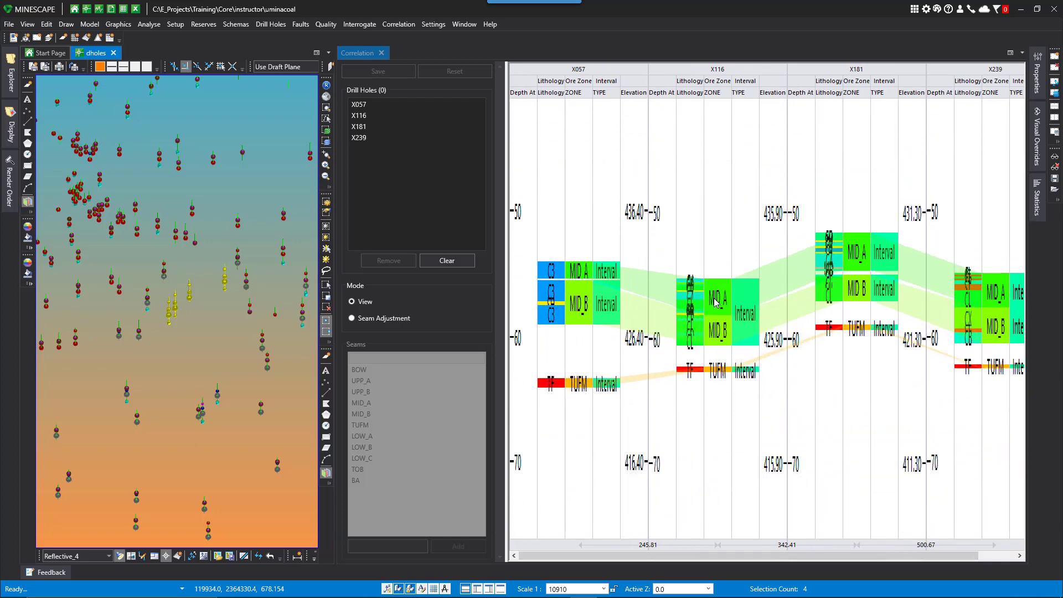
{"action": "scroll", "coordinate": [714, 346], "scroll_direction": "down", "scroll_amount": 2}
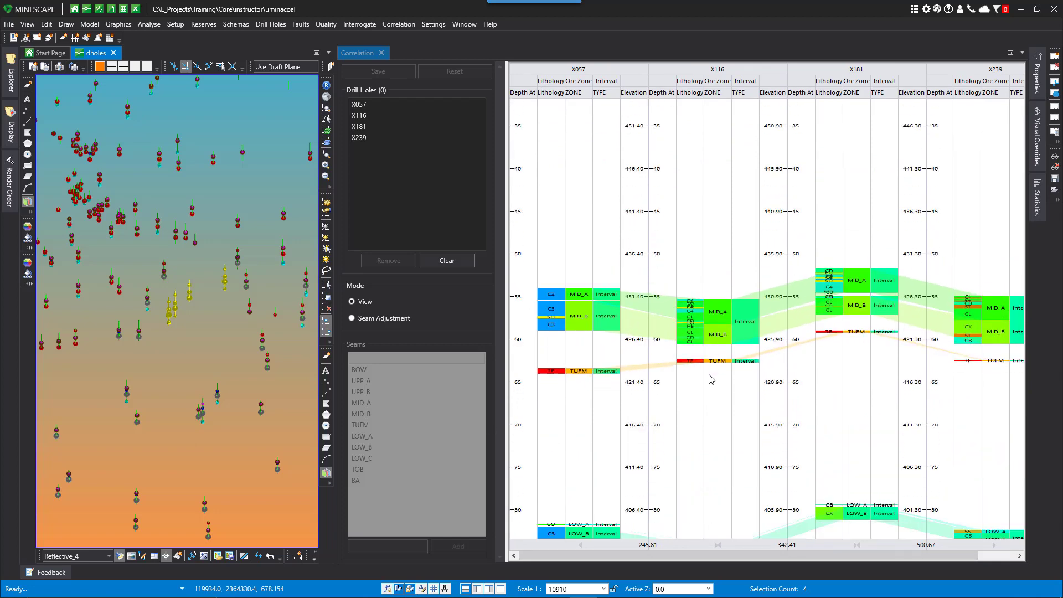
{"action": "left_click_drag", "start_coordinate": [716, 471], "coordinate": [714, 215]}
{"action": "left_click_drag", "start_coordinate": [743, 434], "coordinate": [725, 324]}
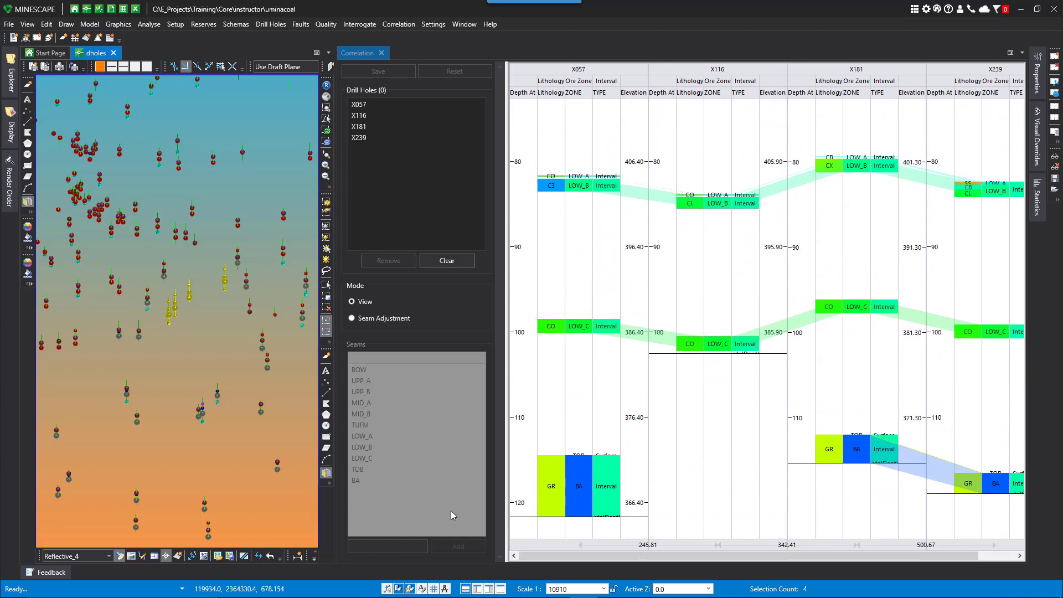
Switch the correlation to Seam Adjustment mode and add a seam named JDS.
{"action": "left_click", "coordinate": [352, 319]}
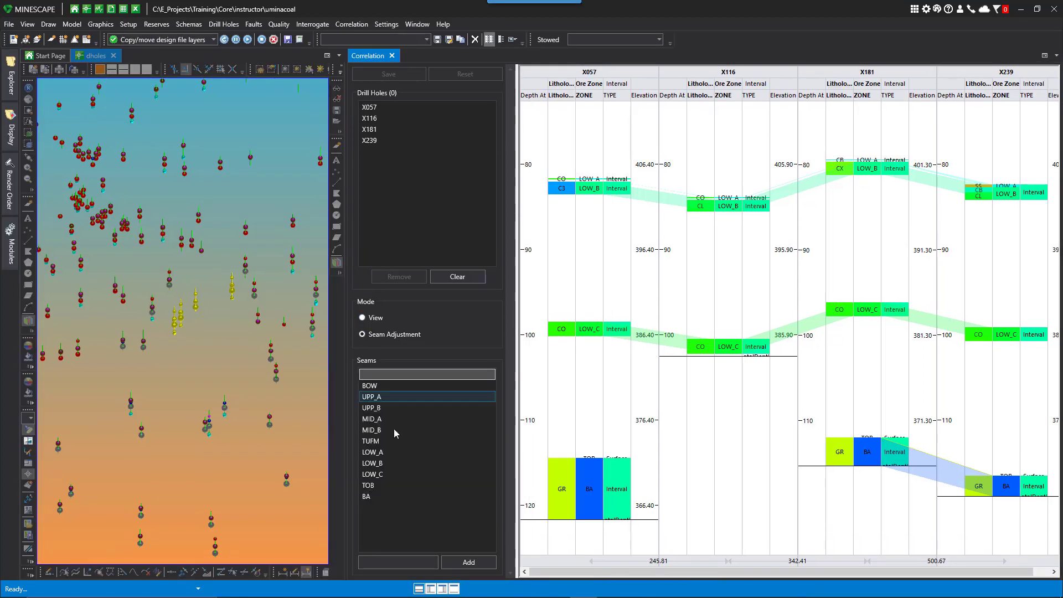
{"action": "left_click", "coordinate": [407, 564]}
{"action": "type", "text": "JDS"}
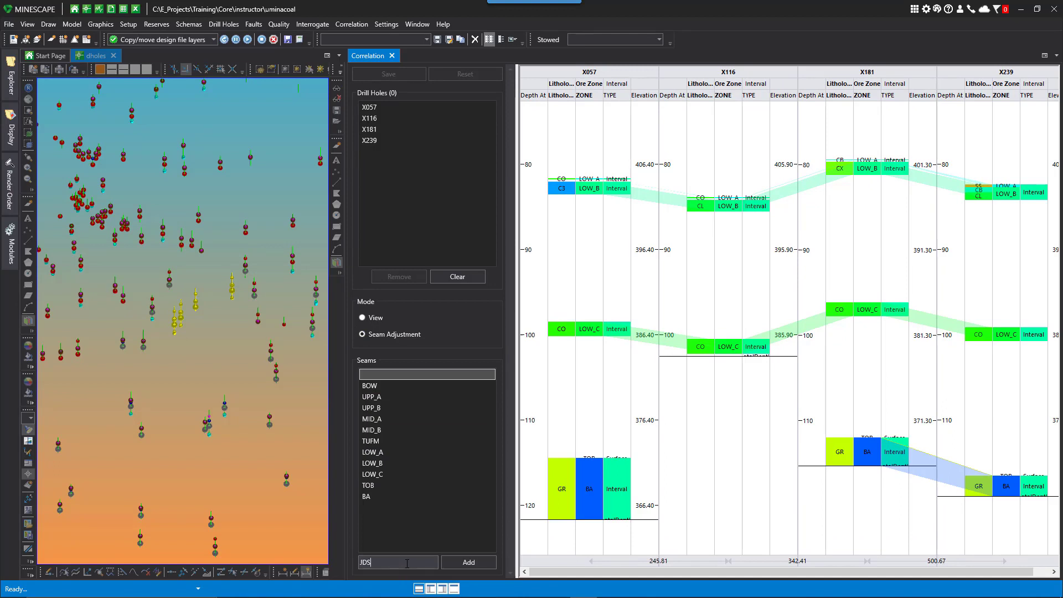
{"action": "left_click", "coordinate": [468, 561]}
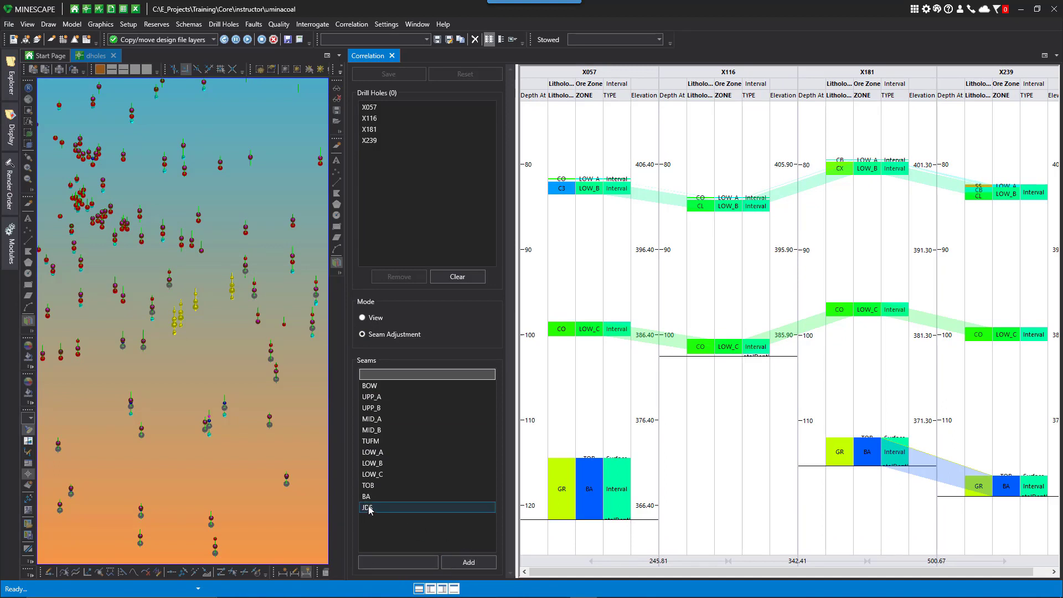
Reassign the BA intervals in drill holes X057, X181 and X239 to the JDS seam.
{"action": "left_click", "coordinate": [368, 508]}
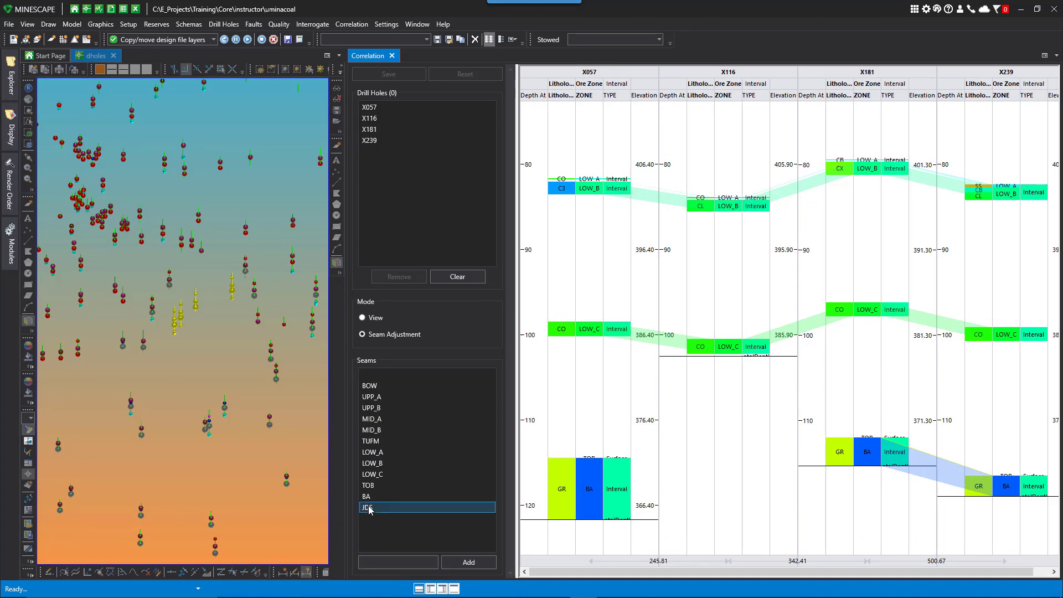
{"action": "left_click", "coordinate": [591, 493]}
{"action": "left_click", "coordinate": [867, 455]}
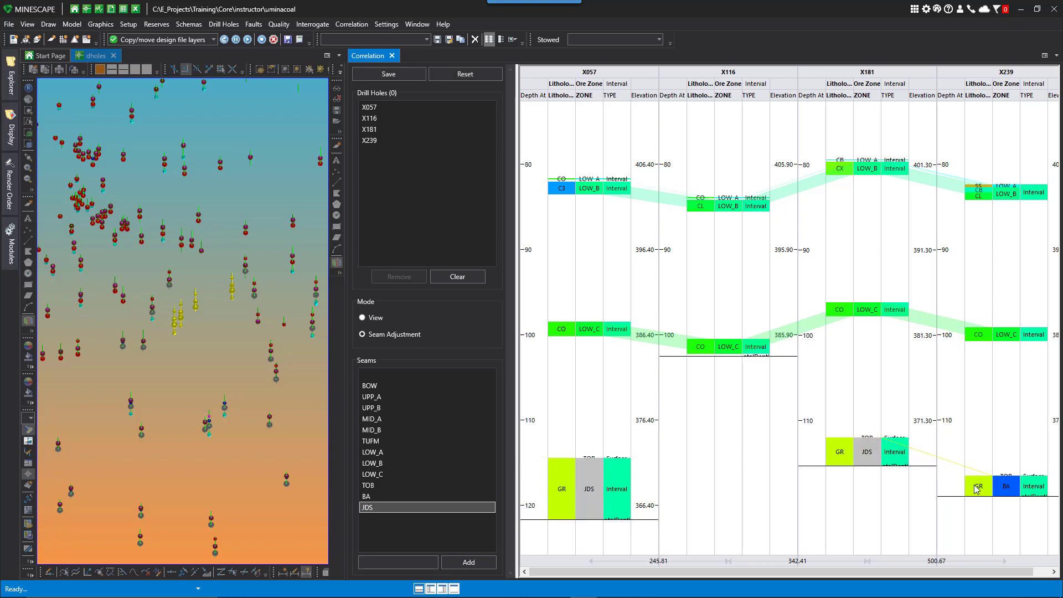
{"action": "left_click", "coordinate": [1003, 488]}
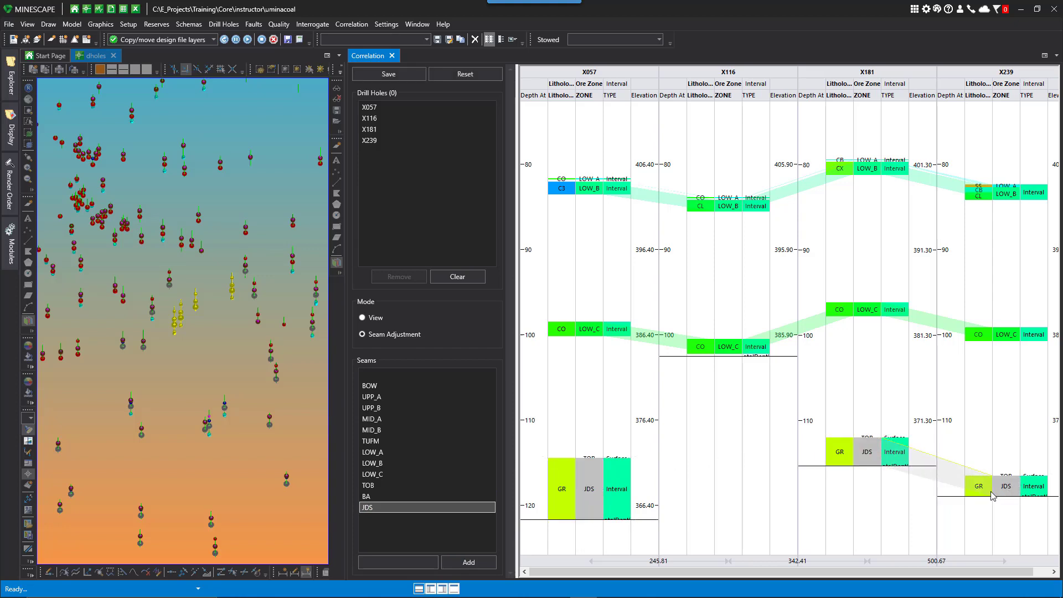
Raise the top of the JDS interval slightly in drill holes X181 and X239.
{"action": "left_click", "coordinate": [872, 443]}
{"action": "left_click_drag", "start_coordinate": [868, 441], "coordinate": [868, 430]}
{"action": "left_click_drag", "start_coordinate": [1008, 476], "coordinate": [1003, 470]}
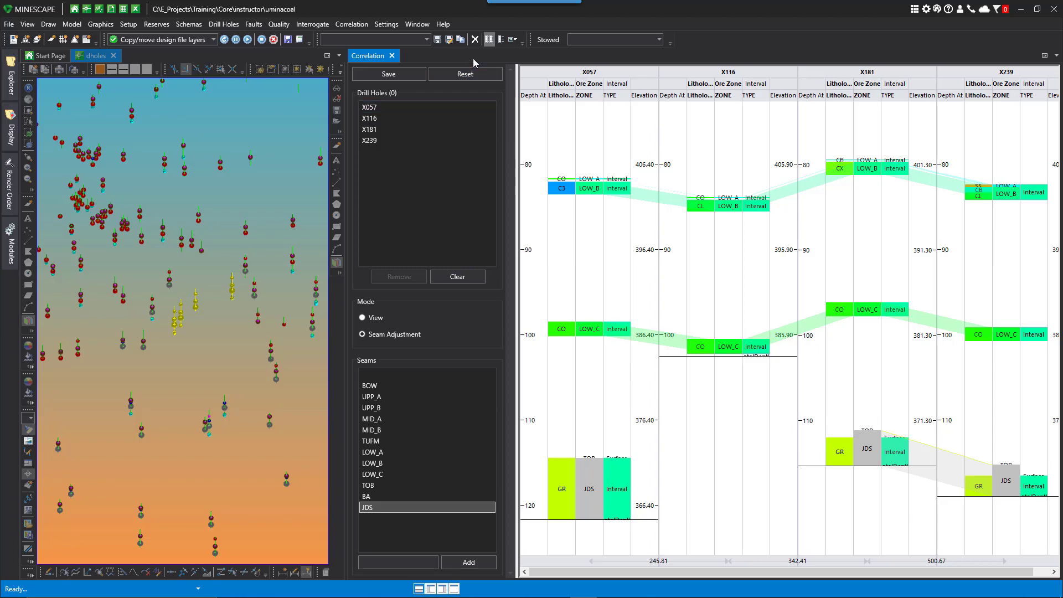
Reset all pending seam adjustments and close the correlation.
{"action": "left_click", "coordinate": [466, 74]}
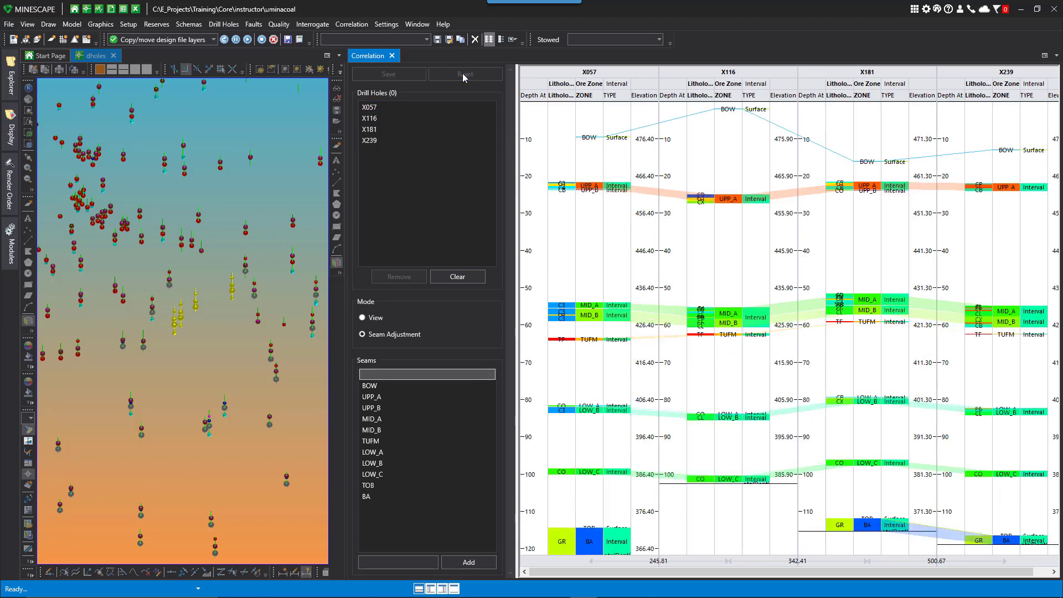
{"action": "left_click", "coordinate": [392, 56]}
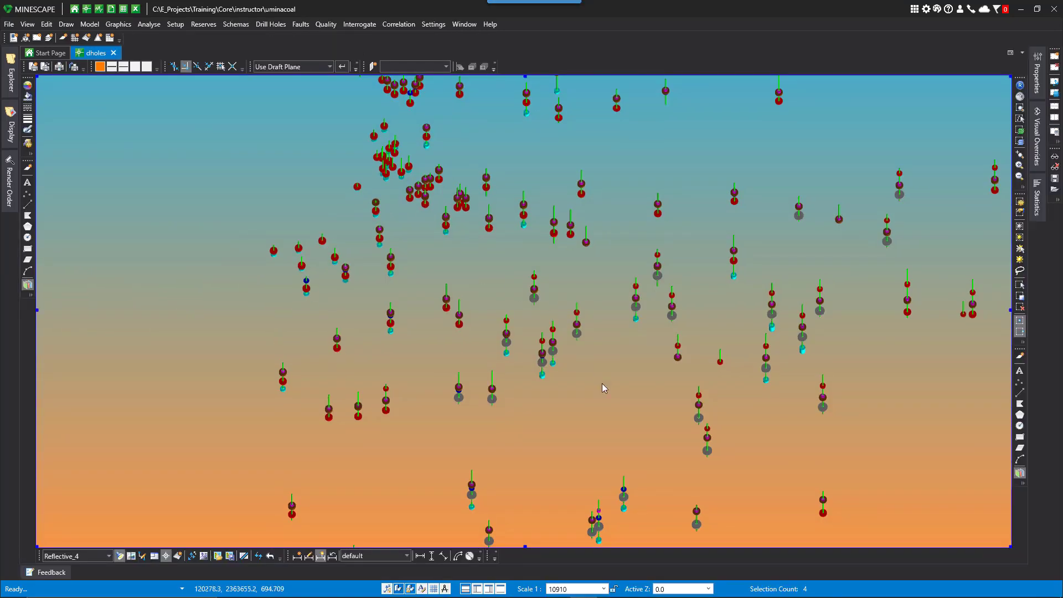
Select drill holes X057, X116, X181 and X239 in dholes and open a new correlation of them in its own full-size view.
{"action": "left_click_drag", "start_coordinate": [527, 377], "coordinate": [643, 300]}
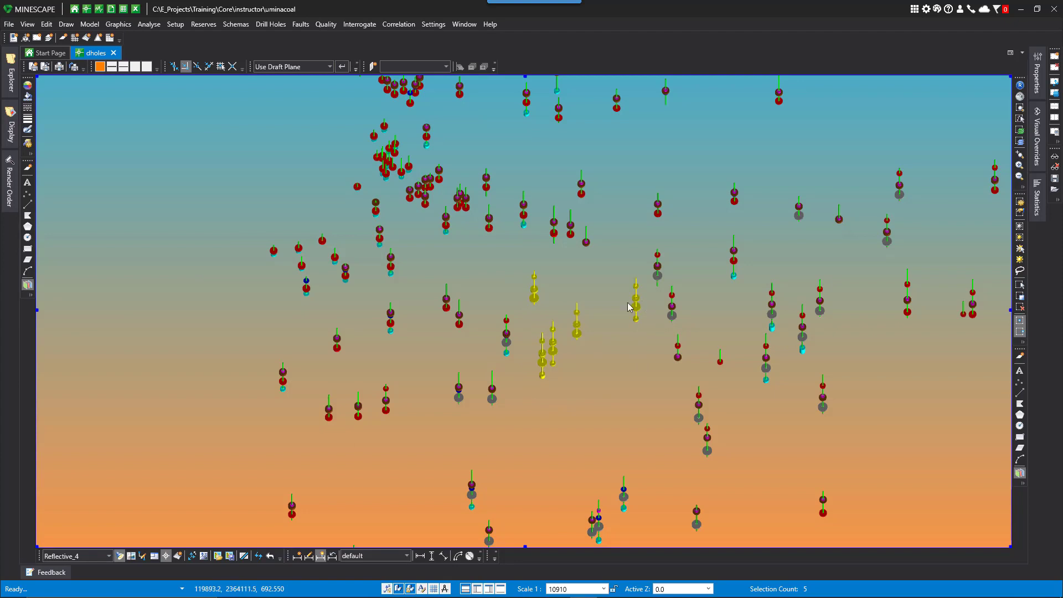
{"action": "left_click", "coordinate": [539, 354]}
{"action": "left_click_drag", "start_coordinate": [532, 363], "coordinate": [650, 291]}
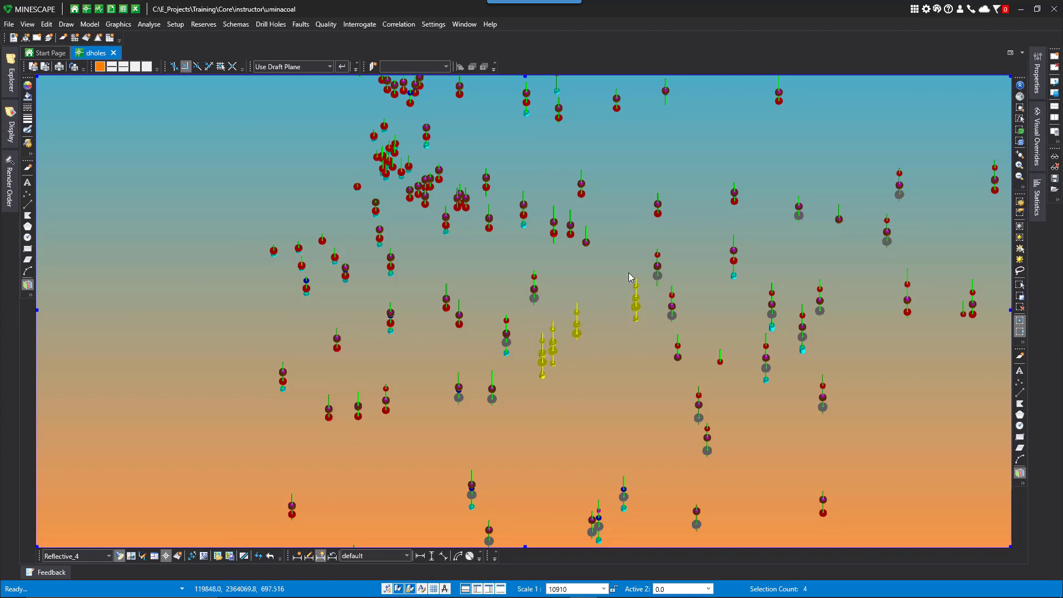
{"action": "left_click", "coordinate": [399, 28]}
{"action": "left_click", "coordinate": [412, 40]}
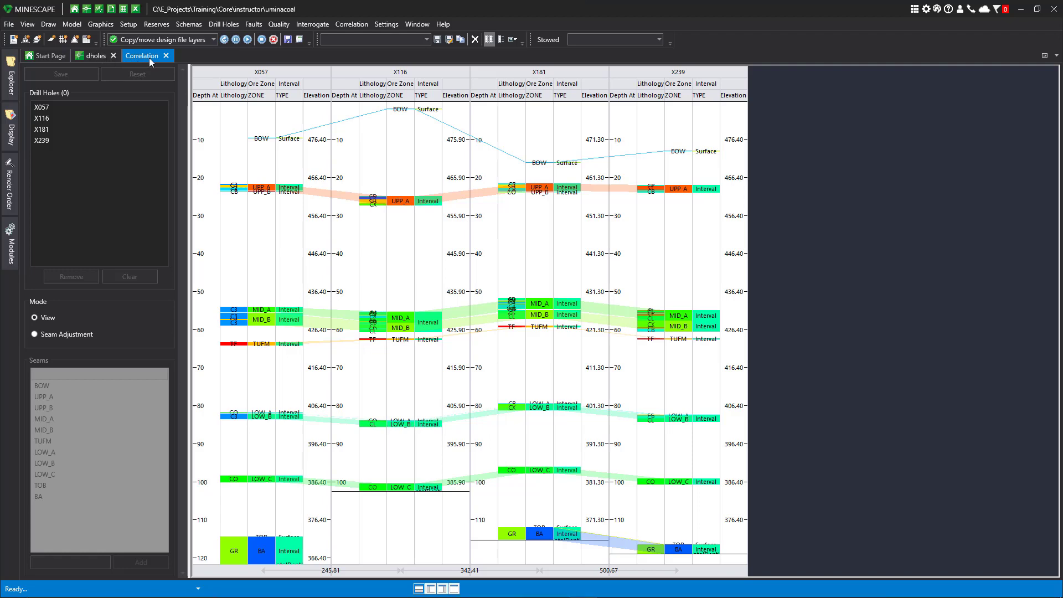
{"action": "key", "text": "ctrl+Tab"}
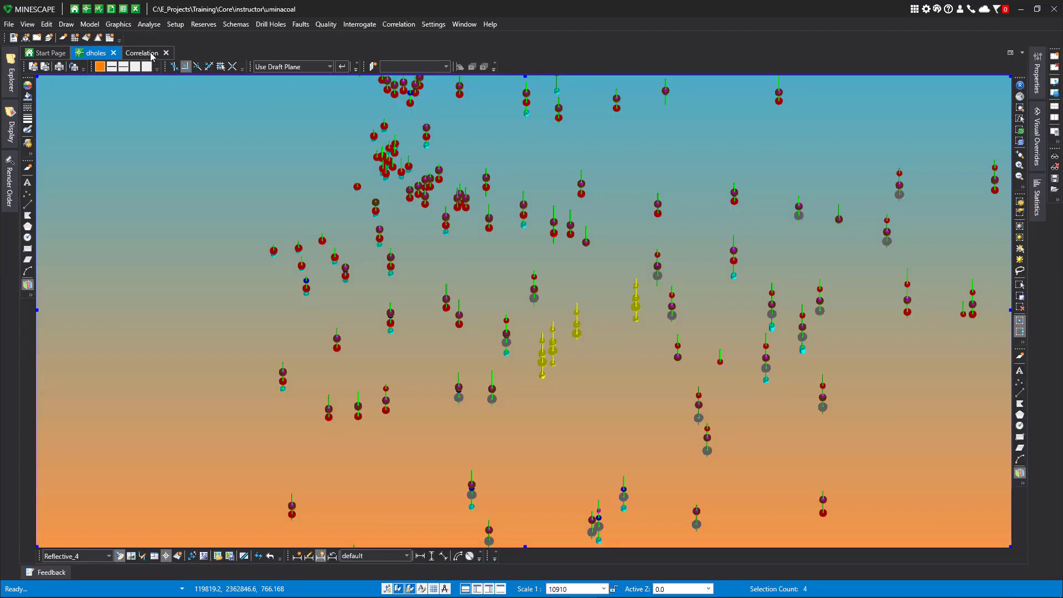
{"action": "left_click", "coordinate": [145, 53]}
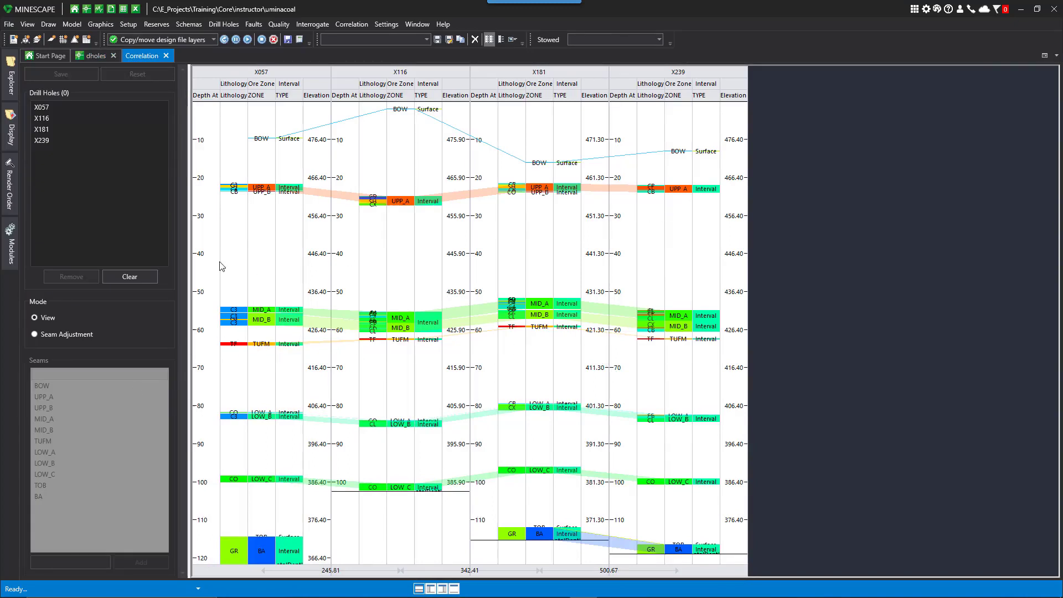
Set the ZONE column's text size to 10 pts in the log view properties of drill hole X057.
{"action": "right_click", "coordinate": [258, 237]}
{"action": "left_click", "coordinate": [288, 243]}
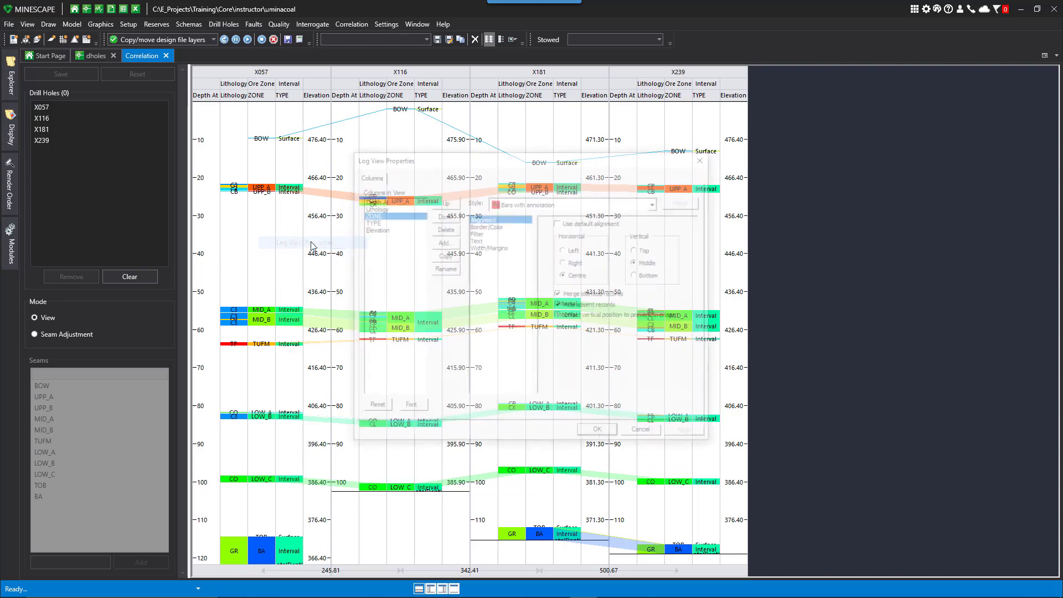
{"action": "left_click_drag", "start_coordinate": [516, 157], "coordinate": [536, 149]}
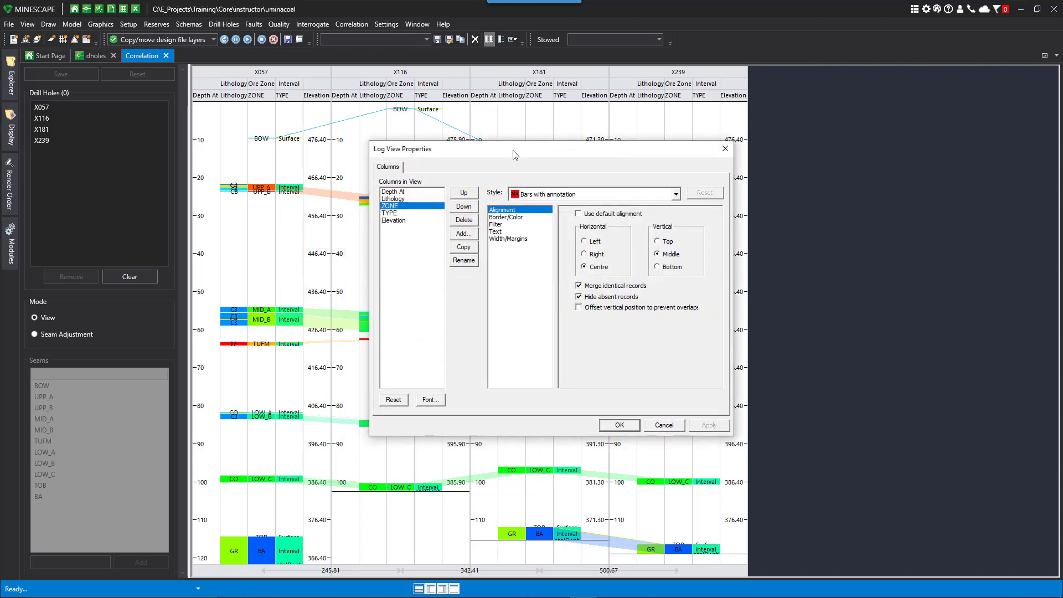
{"action": "left_click", "coordinate": [406, 191]}
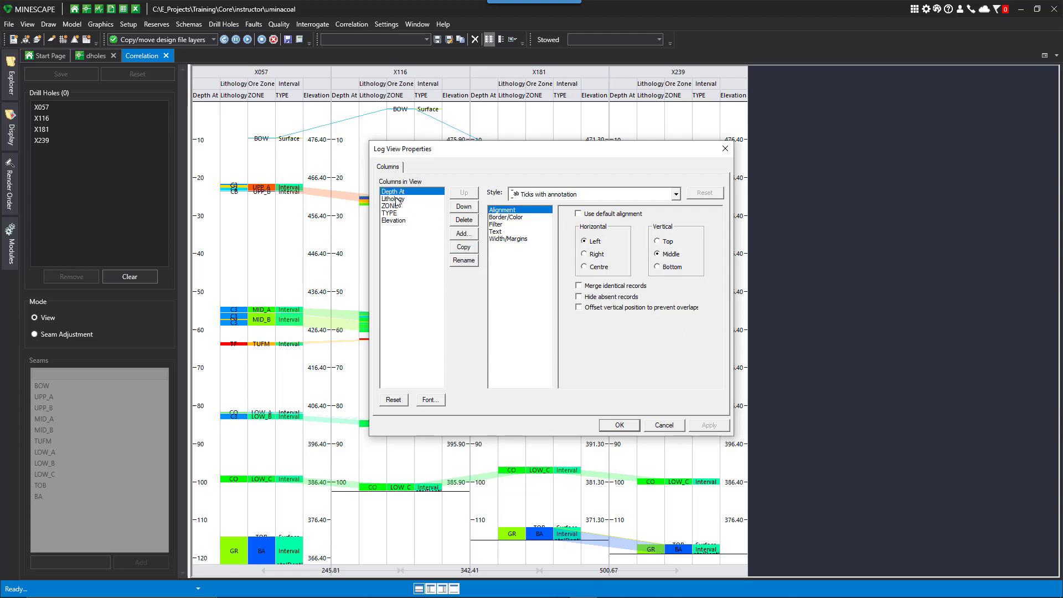
{"action": "left_click", "coordinate": [400, 221]}
{"action": "left_click", "coordinate": [398, 205]}
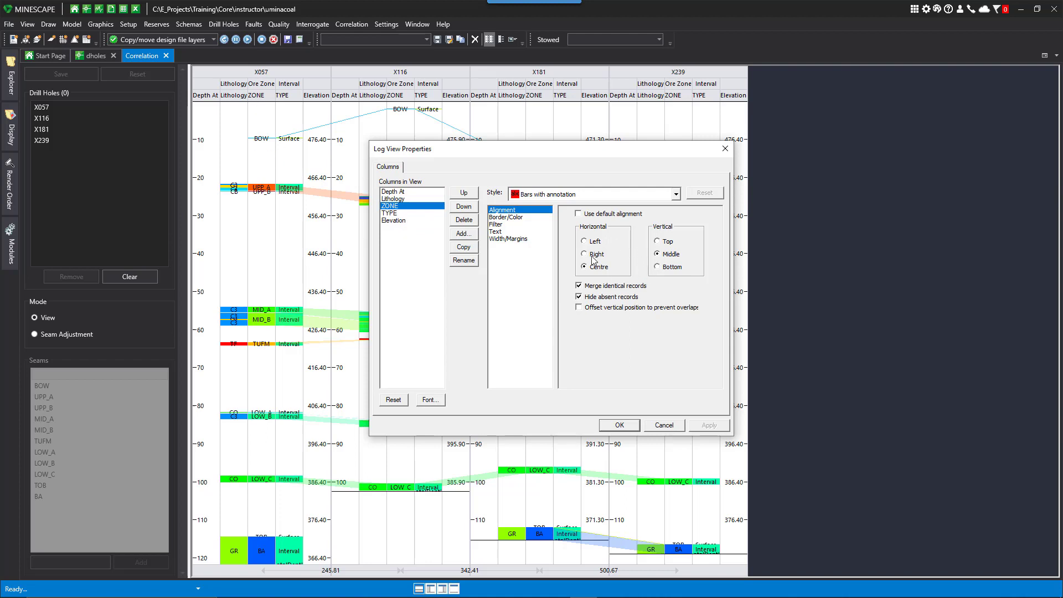
{"action": "left_click", "coordinate": [496, 231]}
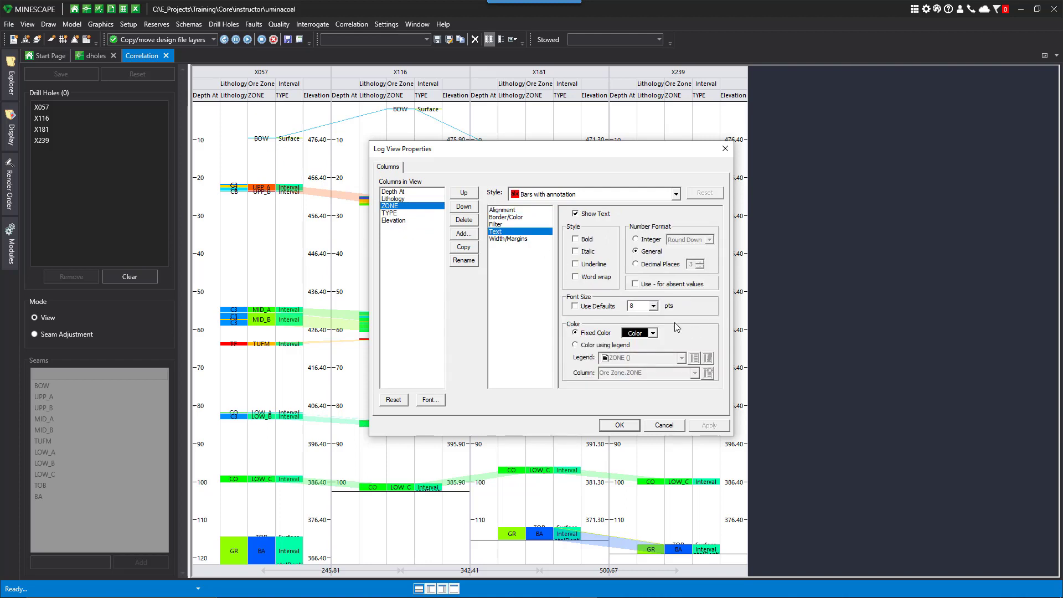
{"action": "left_click_drag", "start_coordinate": [639, 306], "coordinate": [605, 298]}
{"action": "type", "text": "10"}
{"action": "left_click", "coordinate": [620, 425]}
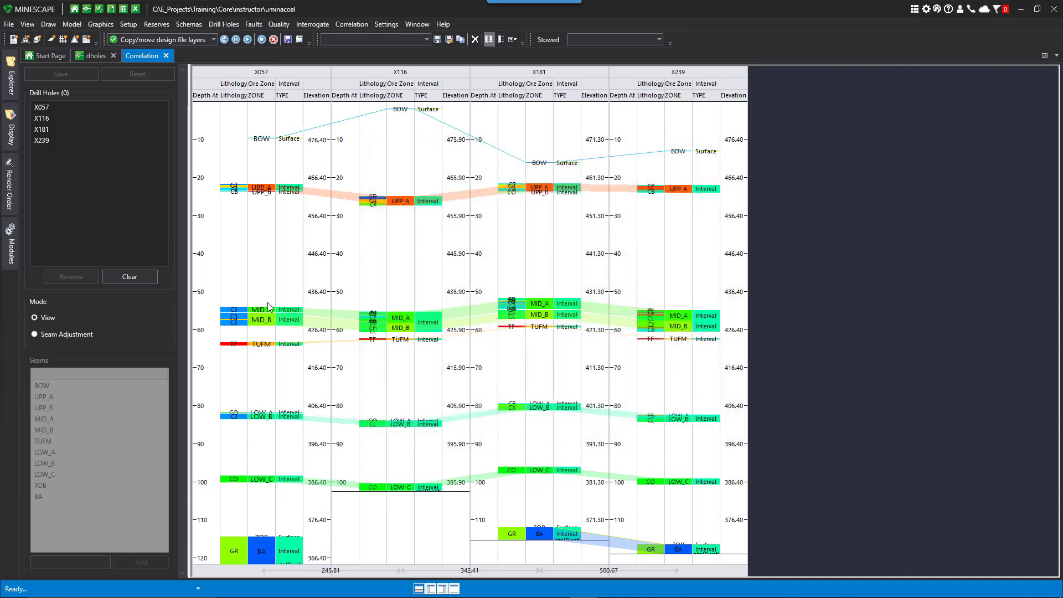
Preview the printed page of the four-hole correlation and close the preview.
{"action": "right_click", "coordinate": [263, 261]}
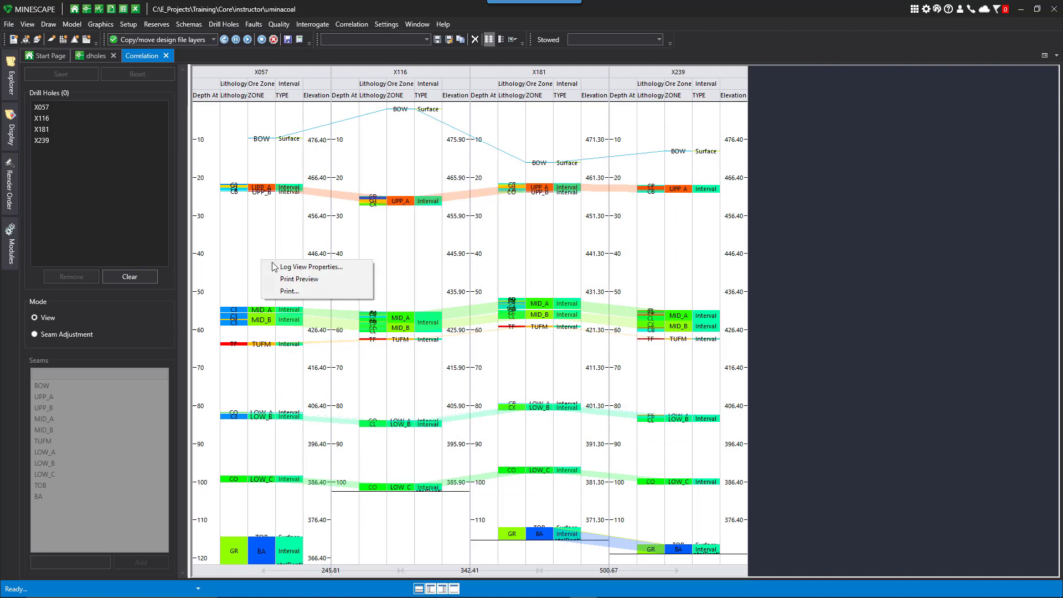
{"action": "left_click", "coordinate": [299, 279]}
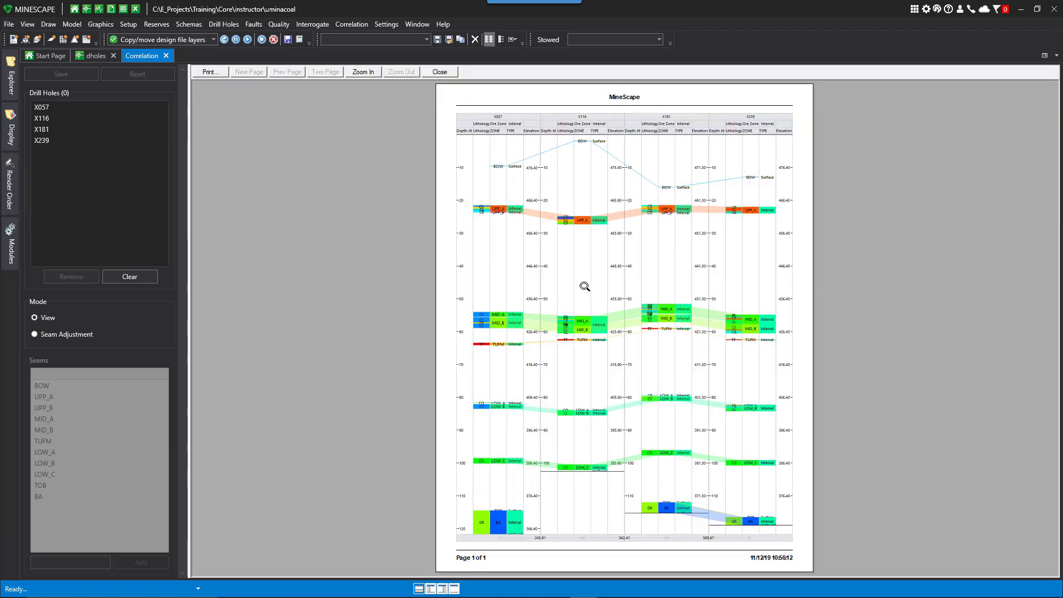
{"action": "left_click", "coordinate": [443, 74]}
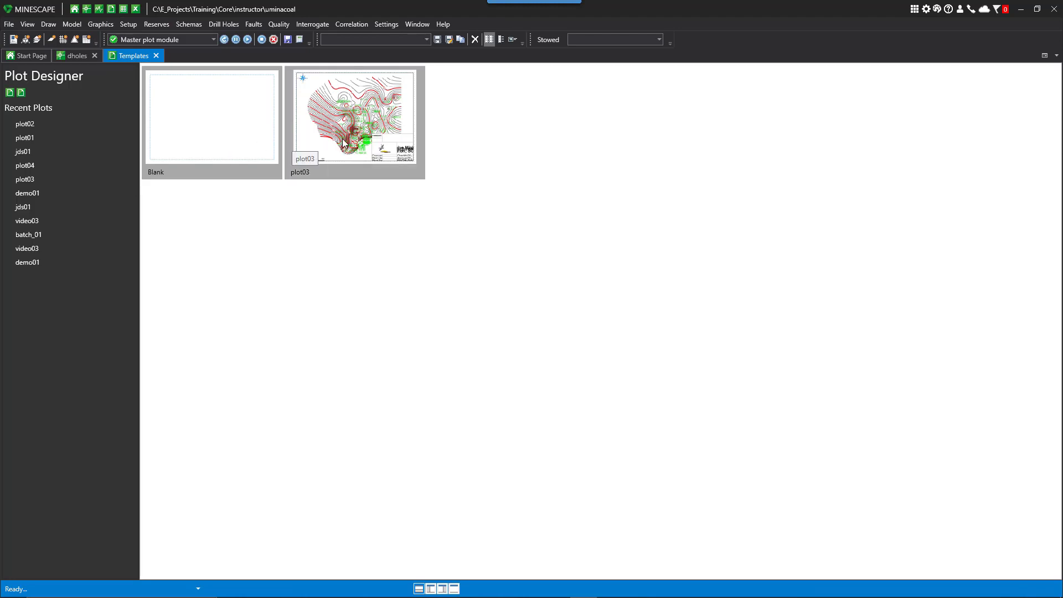
Start a new plot from the Blank template, name it test01 and enter the author's initials.
{"action": "double_click", "coordinate": [211, 127]}
{"action": "left_click_drag", "start_coordinate": [501, 246], "coordinate": [443, 241]}
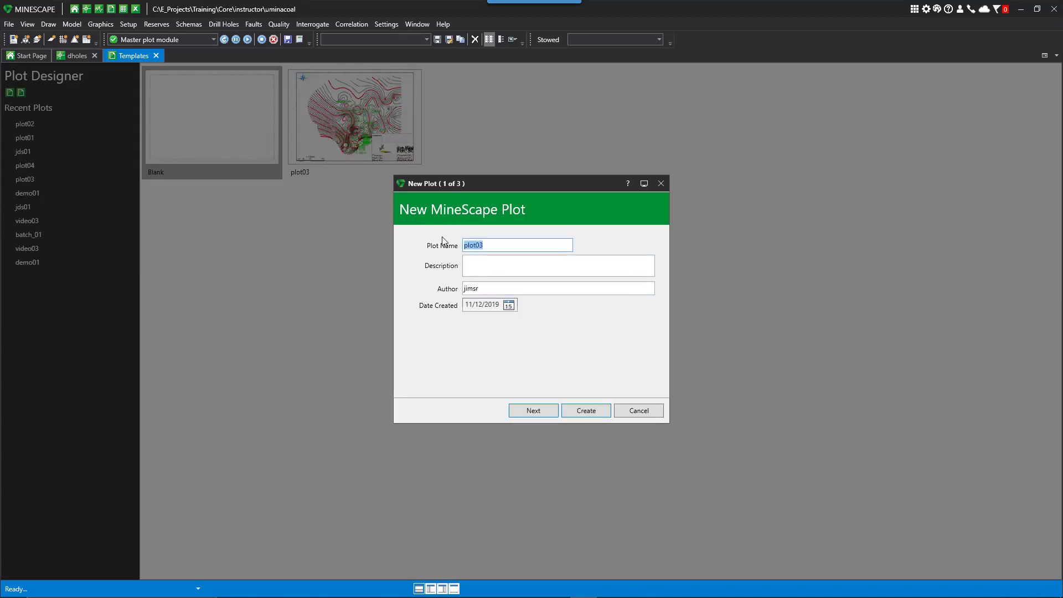
{"action": "type", "text": "TEST01"}
{"action": "left_click", "coordinate": [466, 272]}
{"action": "left_click_drag", "start_coordinate": [487, 290], "coordinate": [453, 291]}
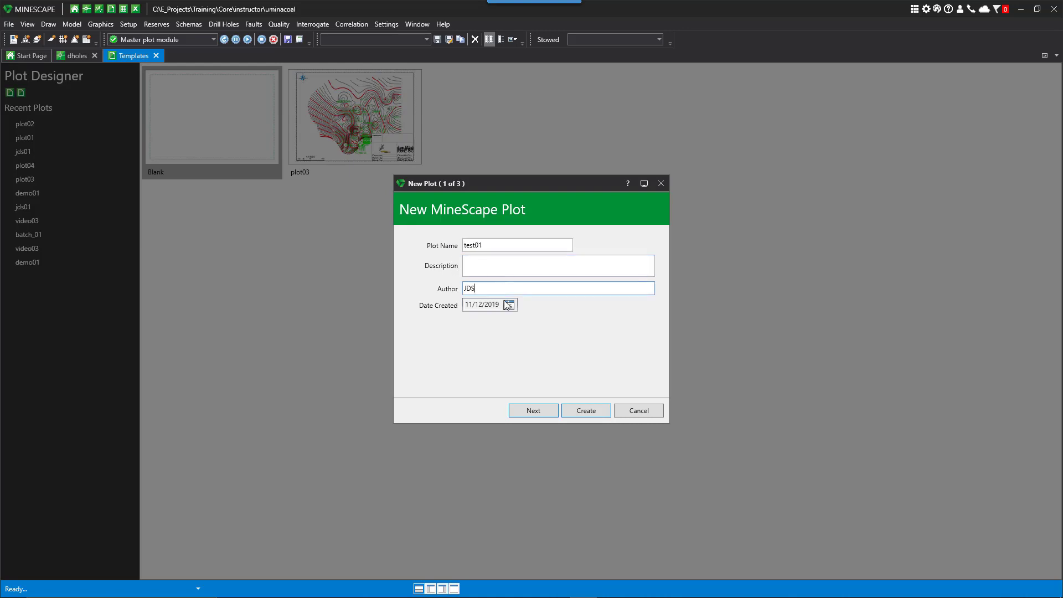
{"action": "left_click", "coordinate": [546, 414]}
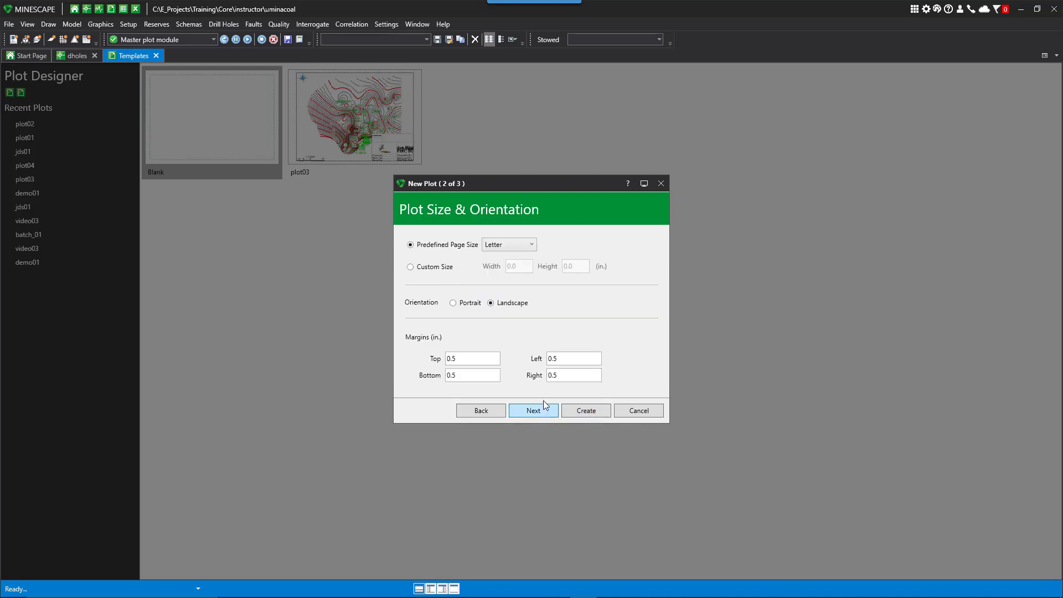
Set the plot's predefined page size to C.
{"action": "left_click", "coordinate": [533, 246]}
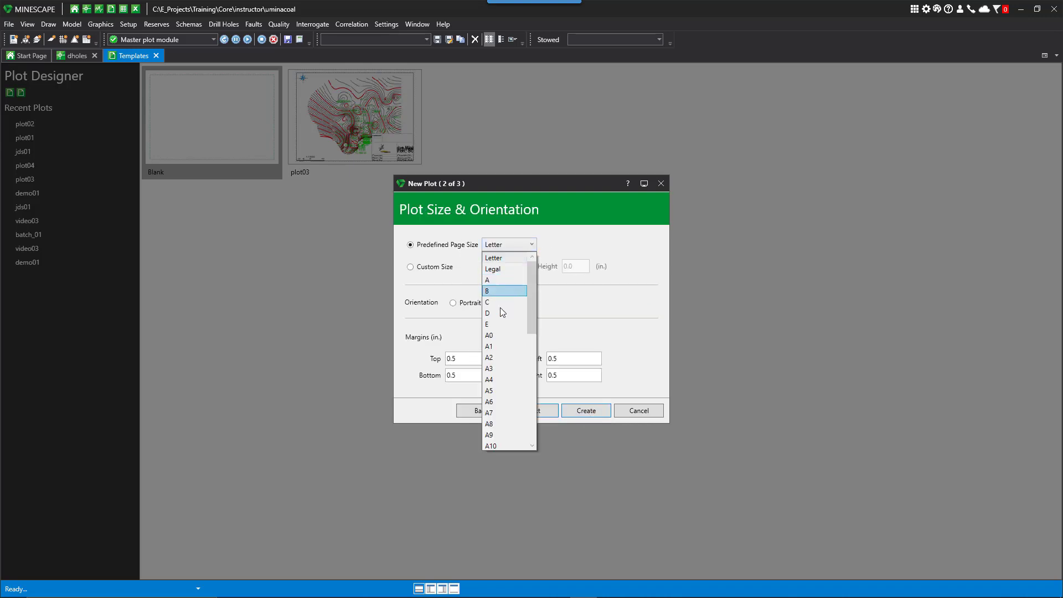
{"action": "left_click", "coordinate": [503, 313]}
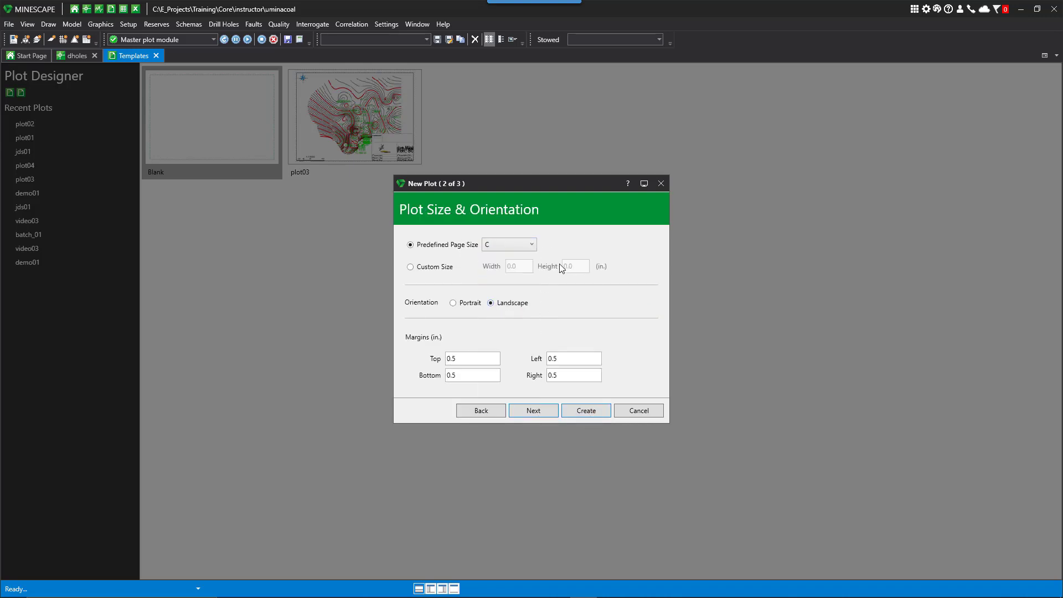
{"action": "left_click", "coordinate": [544, 413]}
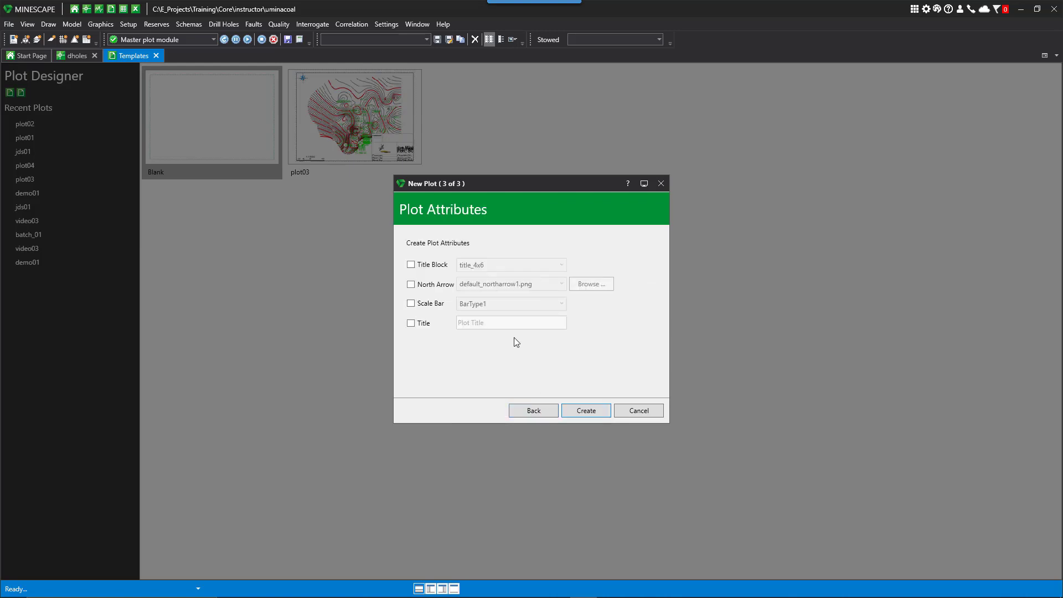
Include the default_northarrow1.png north arrow and a BarType1 scale bar, and create the plot.
{"action": "left_click", "coordinate": [411, 285]}
{"action": "left_click", "coordinate": [412, 304]}
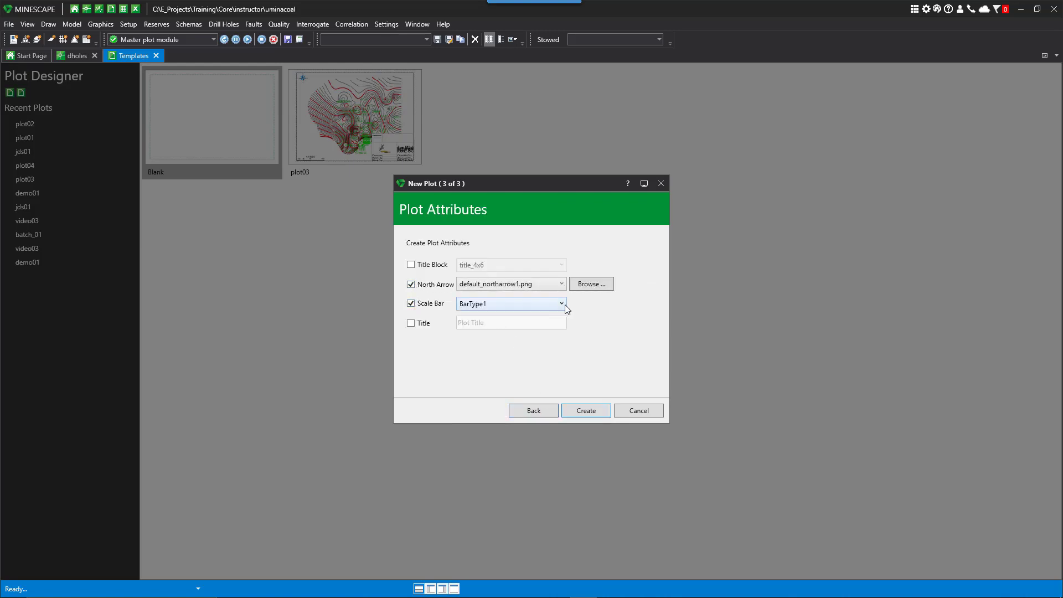
{"action": "left_click", "coordinate": [591, 413]}
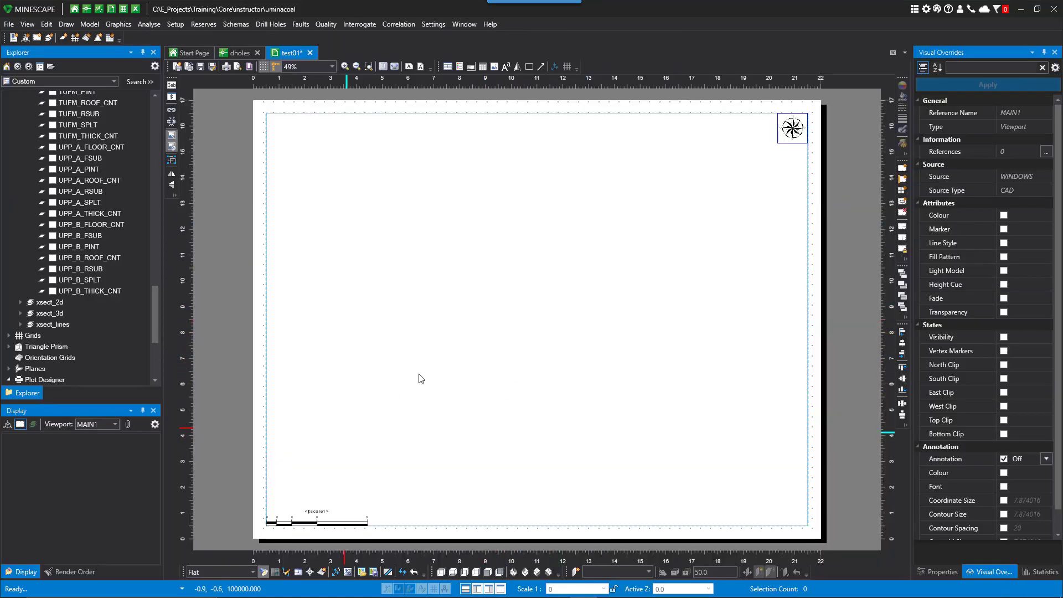
Display the MID_A_ROOF_CNT contour layer in the plot's main viewport.
{"action": "scroll", "coordinate": [91, 236], "scroll_direction": "up", "scroll_amount": 2}
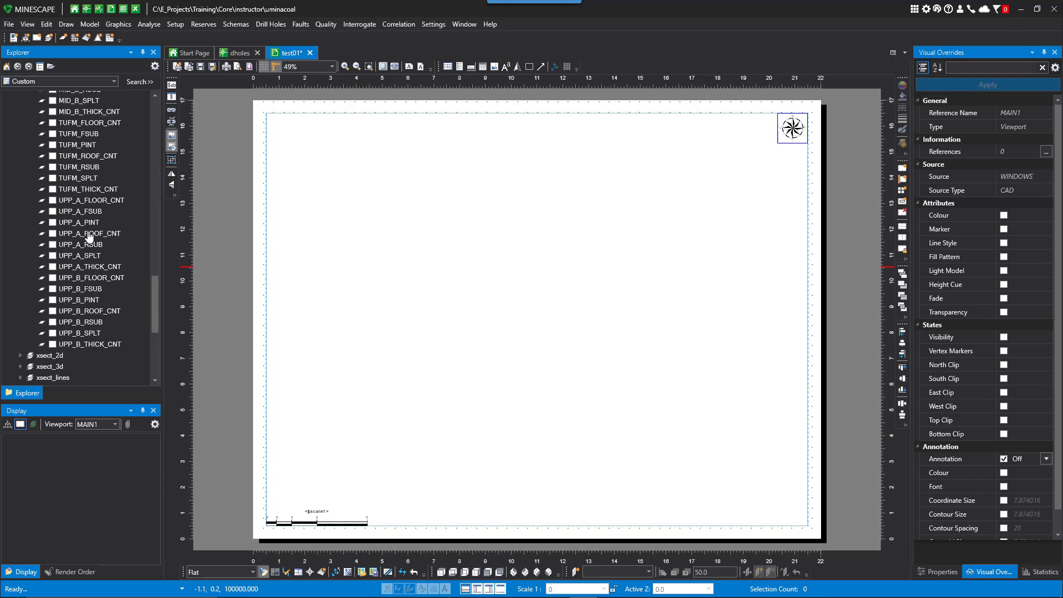
{"action": "scroll", "coordinate": [91, 269], "scroll_direction": "up", "scroll_amount": 2}
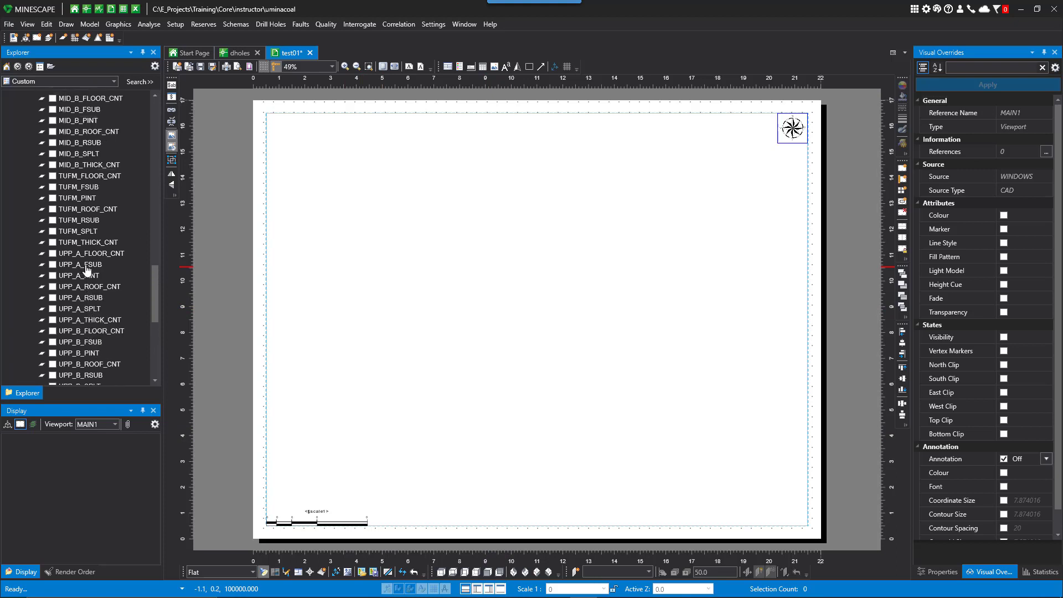
{"action": "scroll", "coordinate": [77, 232], "scroll_direction": "up", "scroll_amount": 1}
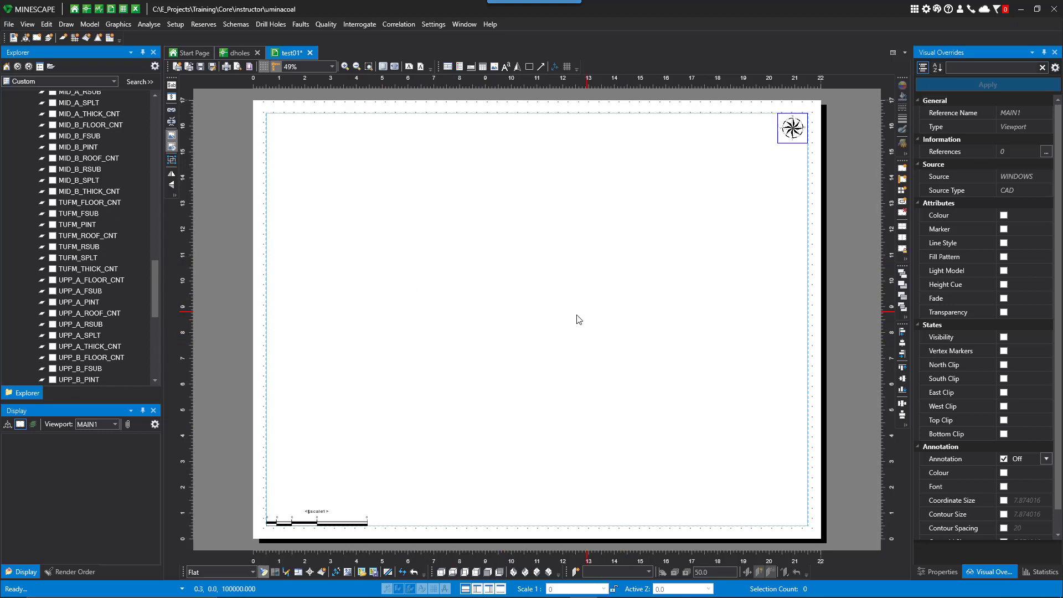
{"action": "scroll", "coordinate": [77, 239], "scroll_direction": "up", "scroll_amount": 2}
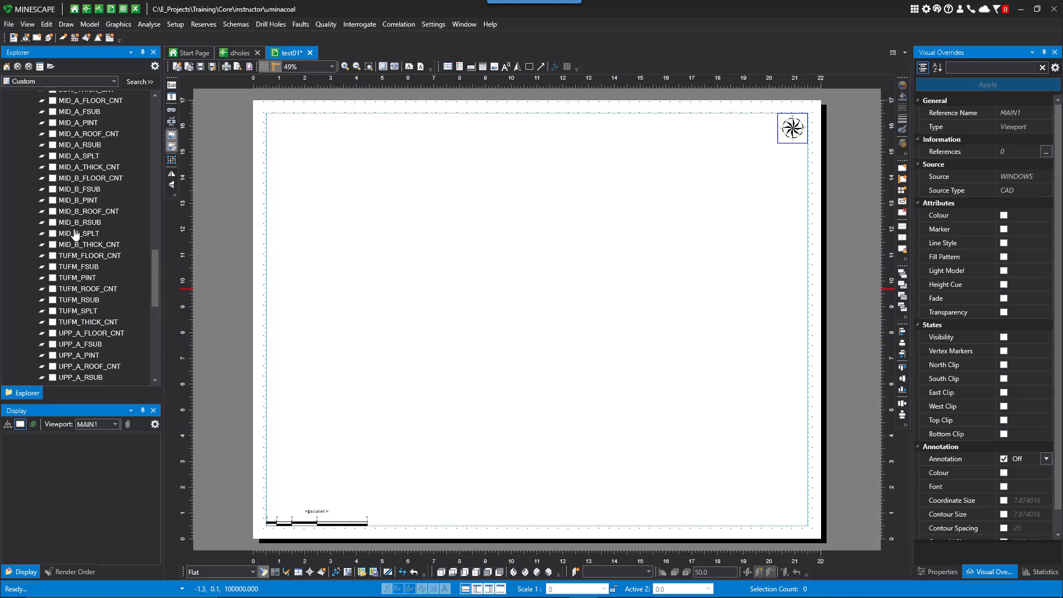
{"action": "scroll", "coordinate": [66, 198], "scroll_direction": "up", "scroll_amount": 2}
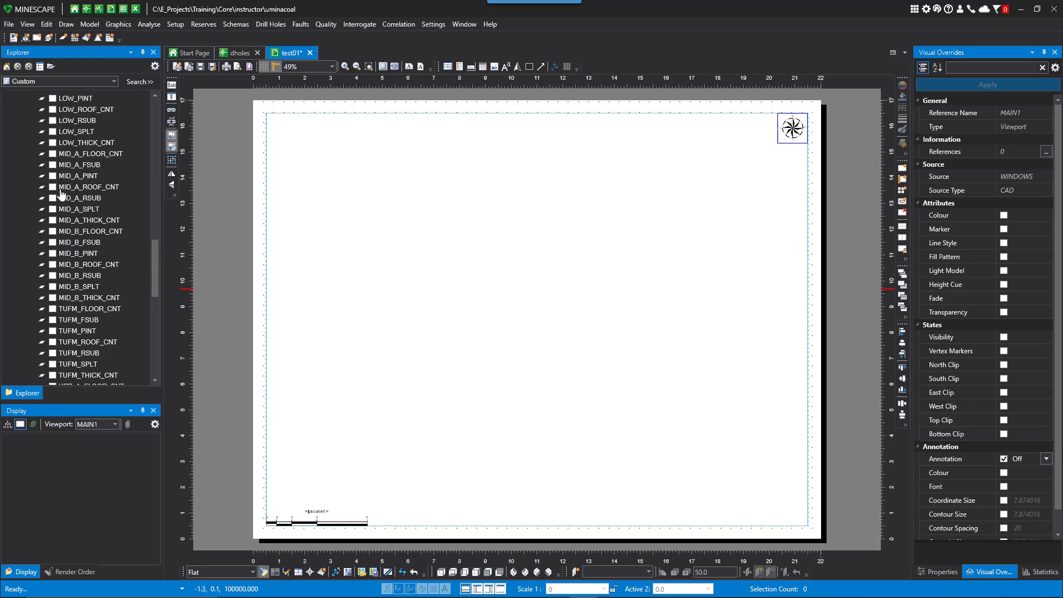
{"action": "mouse_move", "coordinate": [53, 189]}
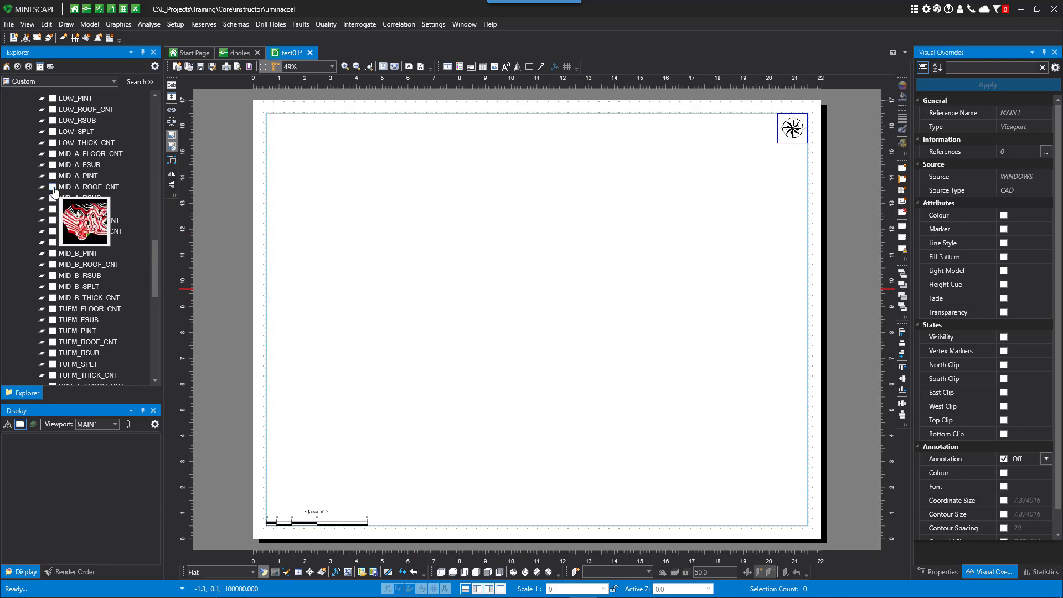
{"action": "left_click", "coordinate": [53, 188]}
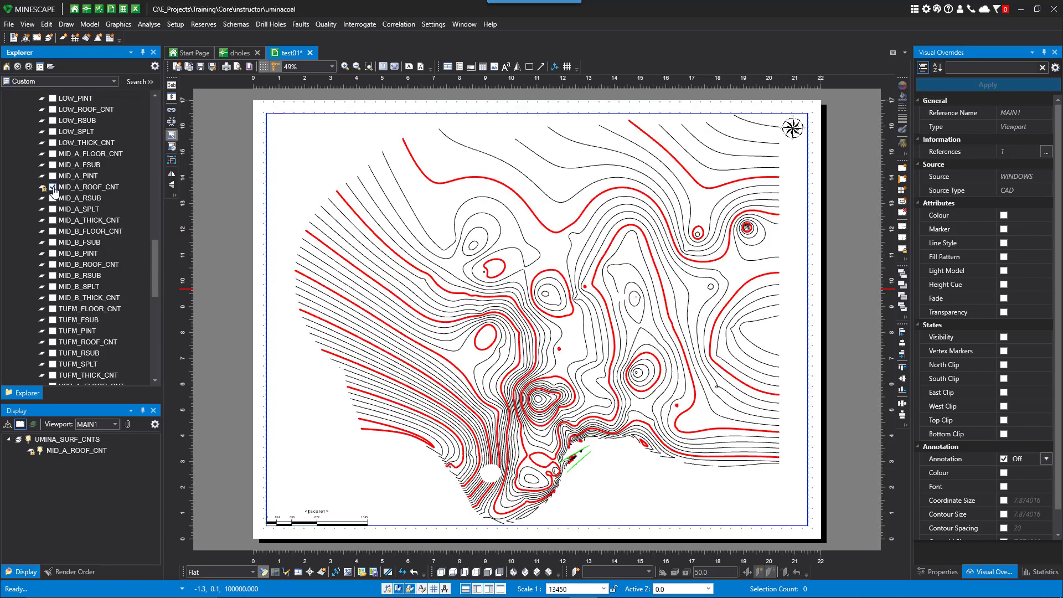
Add the DHOLES layer of the dholes design file to the map viewport and turn on annotation.
{"action": "left_click", "coordinate": [606, 305]}
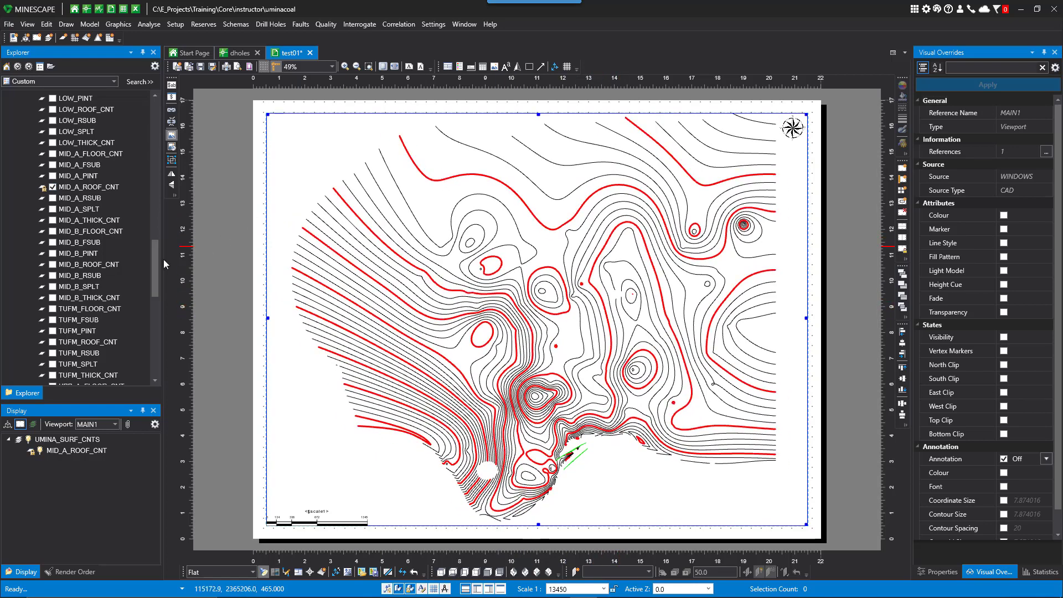
{"action": "scroll", "coordinate": [122, 258], "scroll_direction": "up", "scroll_amount": 10}
{"action": "scroll", "coordinate": [122, 256], "scroll_direction": "up", "scroll_amount": 10}
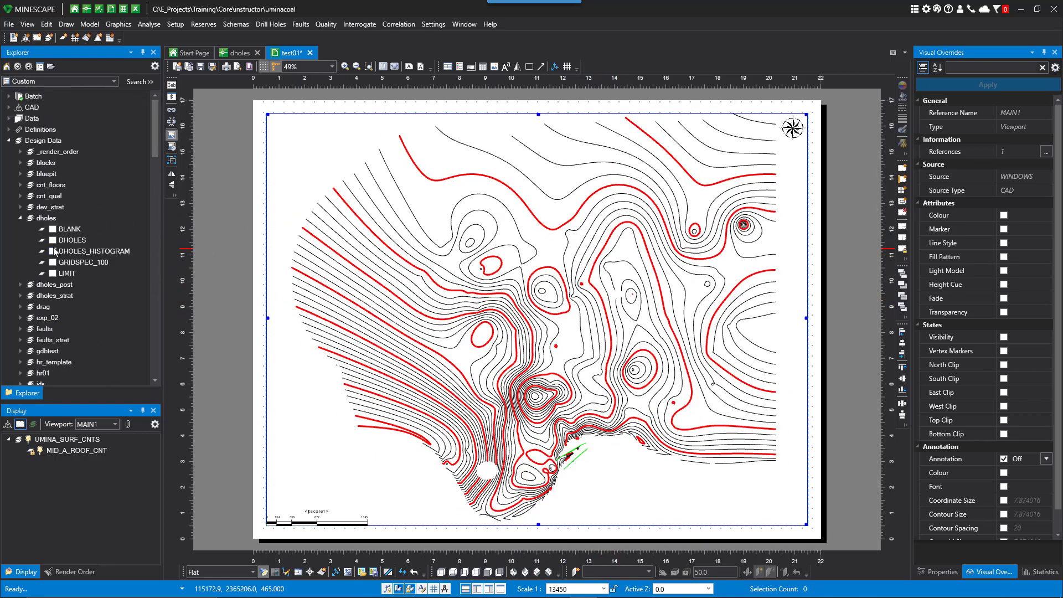
{"action": "left_click", "coordinate": [53, 240]}
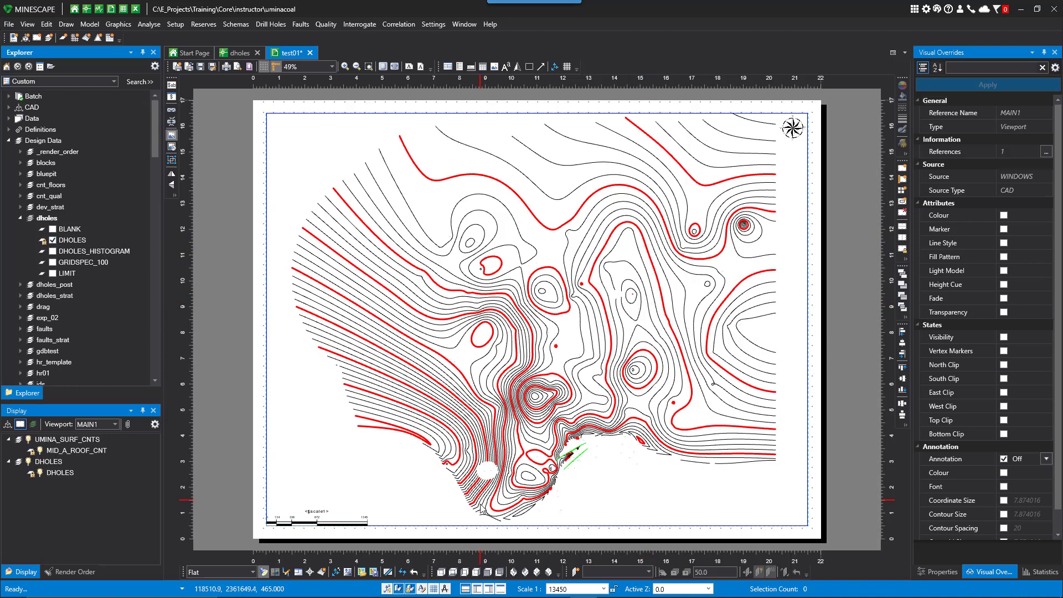
{"action": "left_click", "coordinate": [422, 589]}
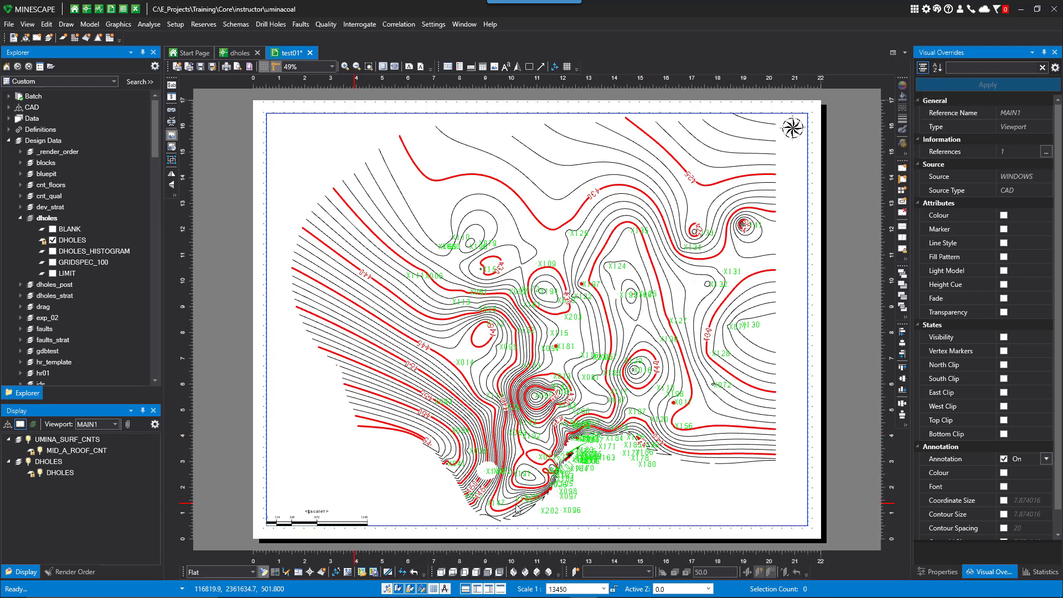
Set the map viewport's scale to 15000 and show the actual scale value above the scale bar.
{"action": "left_click_drag", "start_coordinate": [595, 590], "coordinate": [545, 587]}
{"action": "key", "text": "Return"}
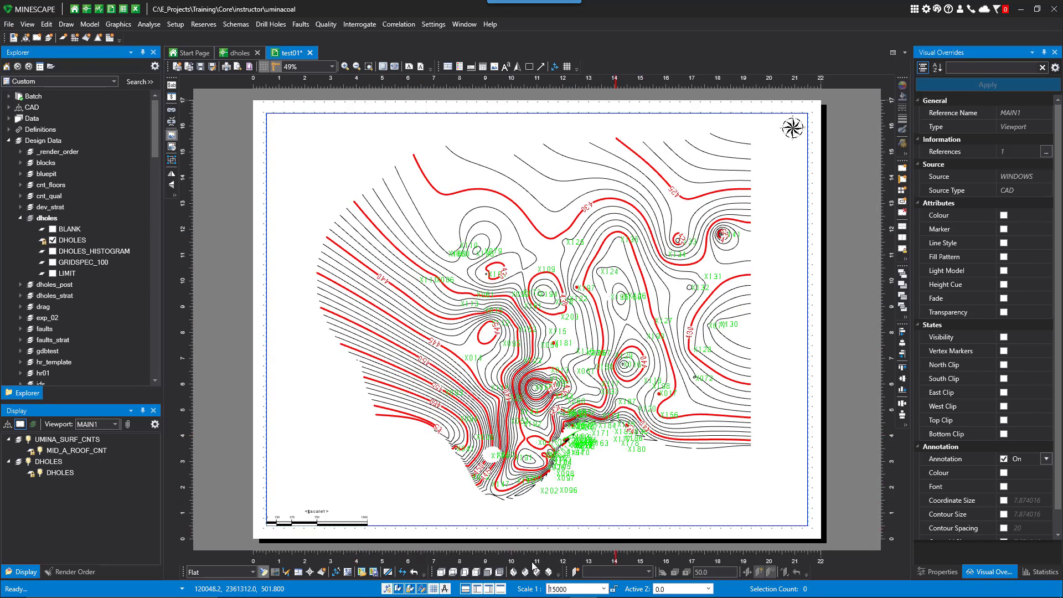
{"action": "left_click", "coordinate": [324, 512]}
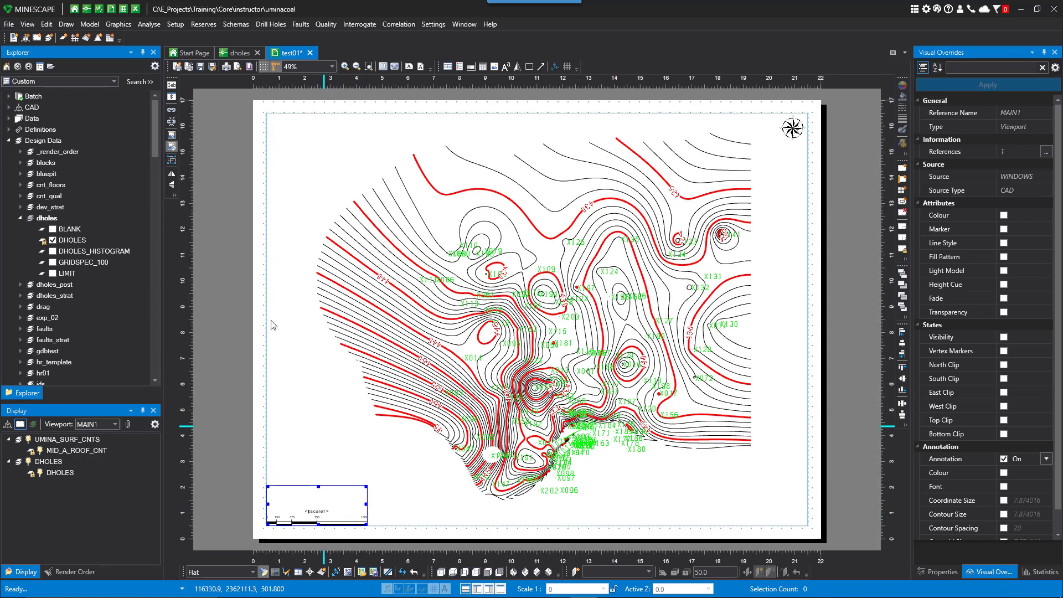
{"action": "left_click", "coordinate": [171, 97]}
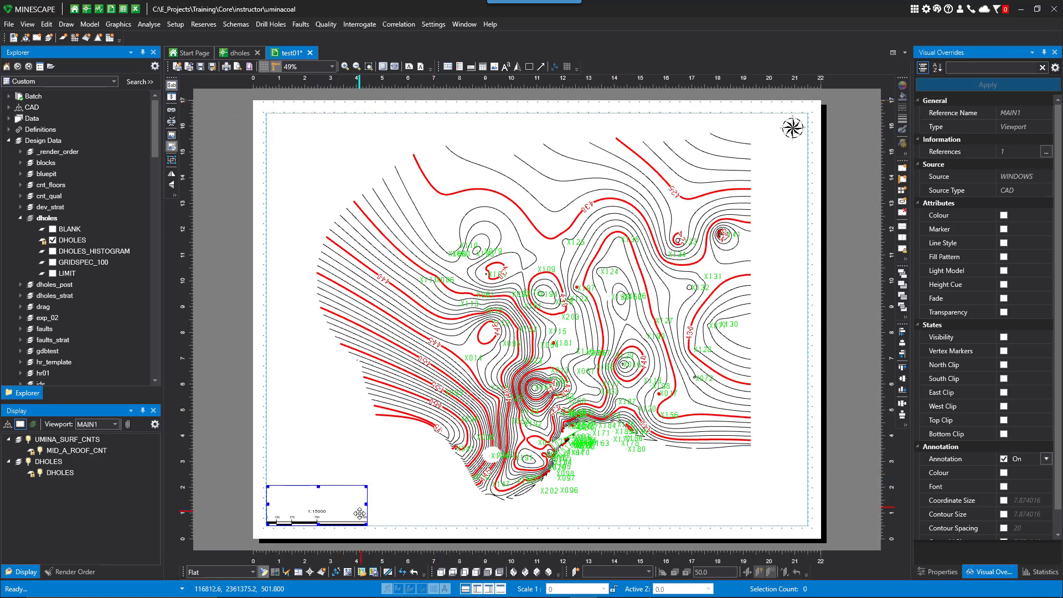
Widen the scale bar to about 4.2 inches so that its divisions are round numbers.
{"action": "left_click_drag", "start_coordinate": [367, 505], "coordinate": [375, 509]}
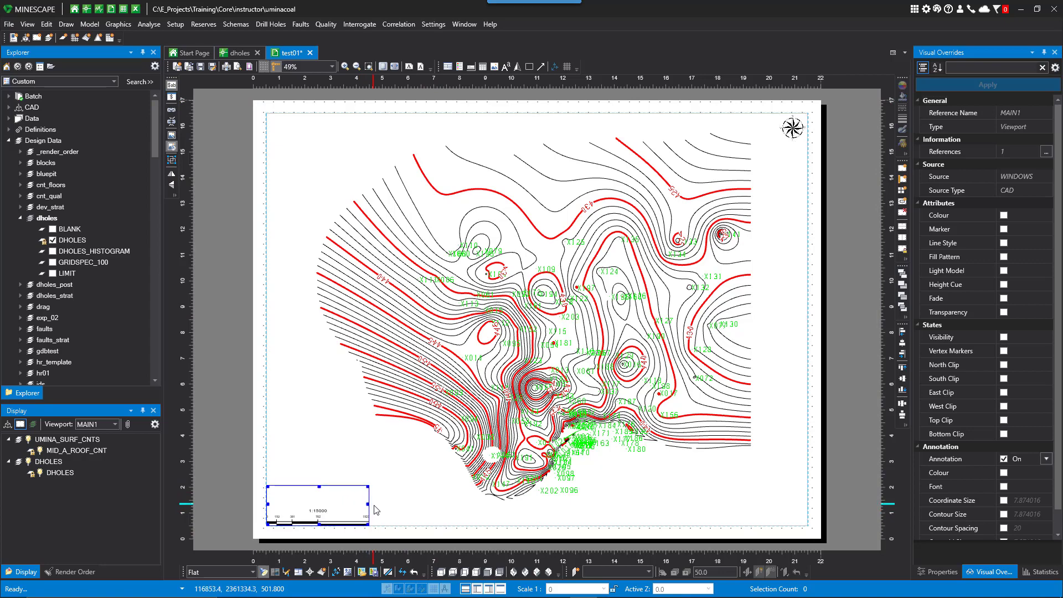
{"action": "scroll", "coordinate": [344, 499], "scroll_direction": "up", "scroll_amount": 1}
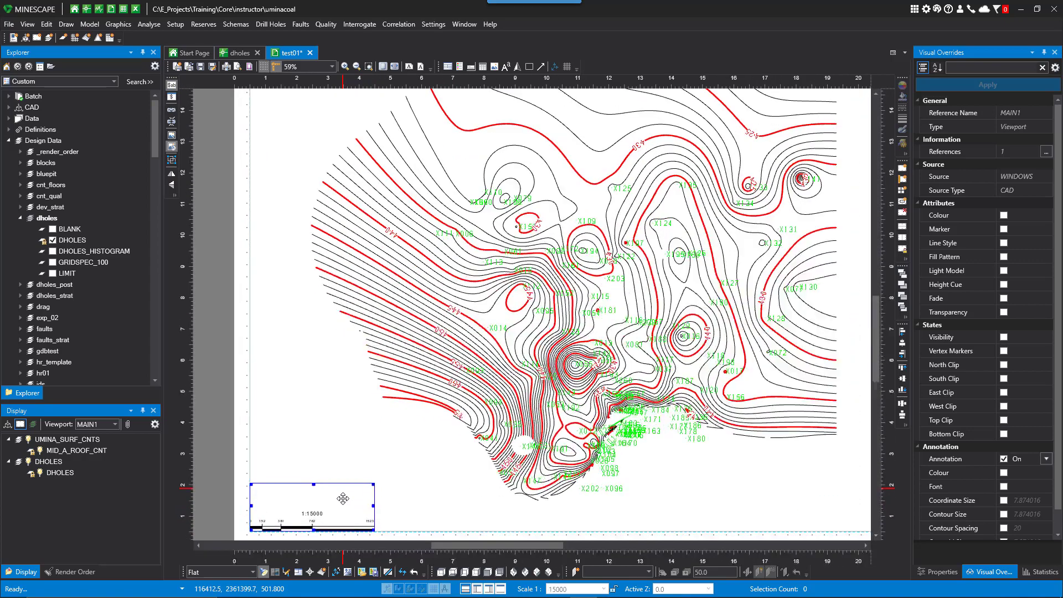
{"action": "scroll", "coordinate": [343, 498], "scroll_direction": "up", "scroll_amount": 1}
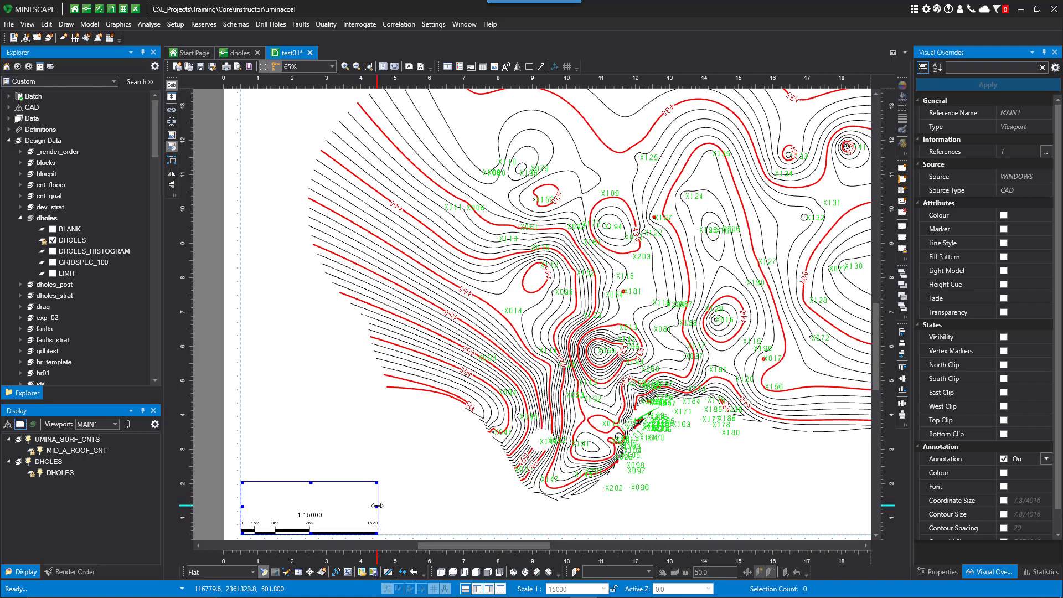
{"action": "left_click_drag", "start_coordinate": [377, 506], "coordinate": [394, 511]}
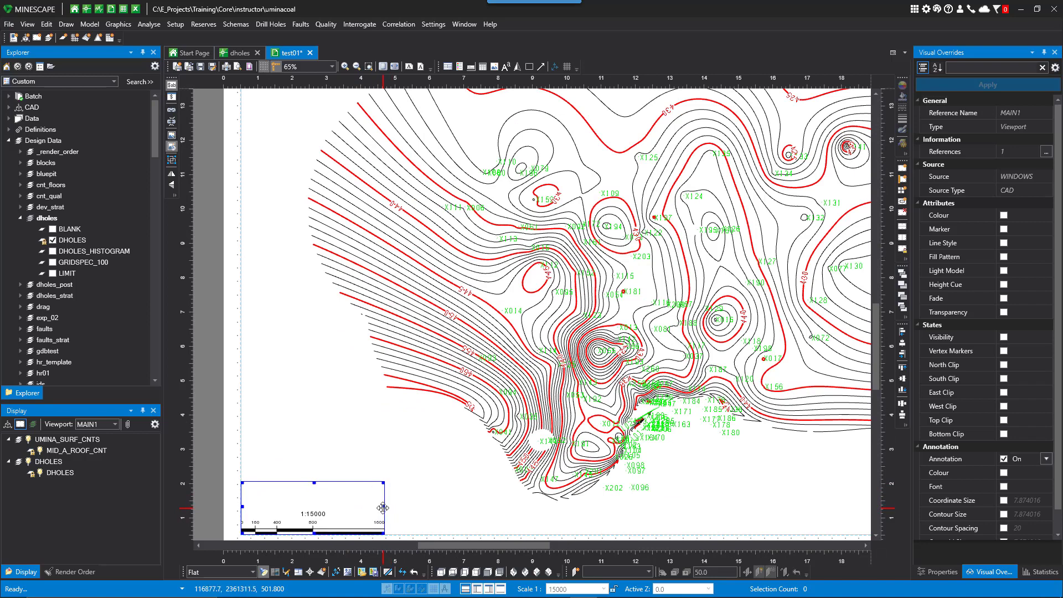
Try the map viewport at a scale of 30000, return it to 15000 and show the whole page.
{"action": "scroll", "coordinate": [382, 507], "scroll_direction": "down", "scroll_amount": 1}
{"action": "left_click", "coordinate": [452, 463]}
{"action": "scroll", "coordinate": [451, 463], "scroll_direction": "down", "scroll_amount": 1}
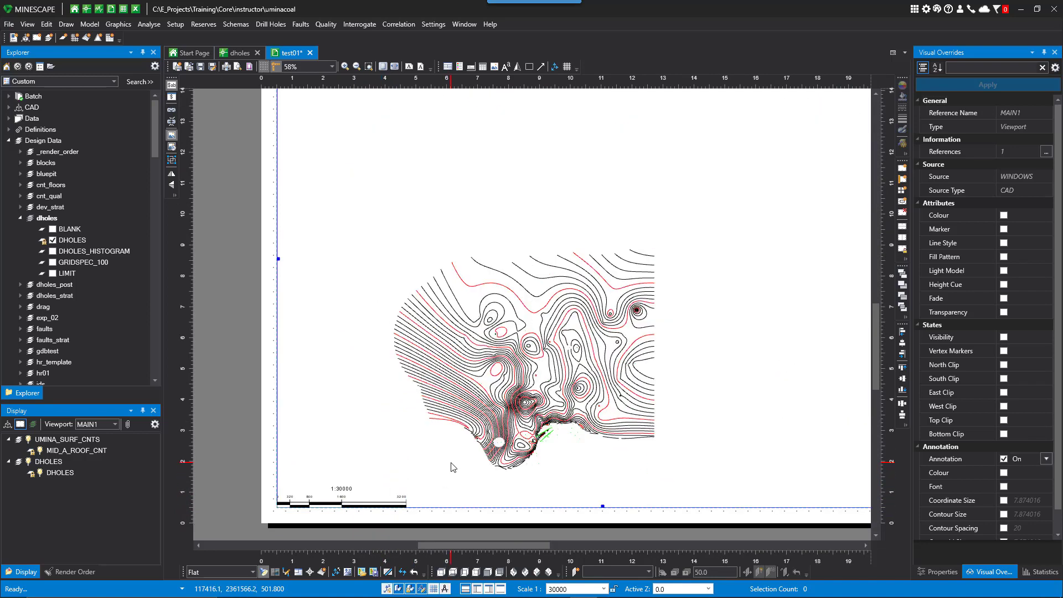
{"action": "scroll", "coordinate": [447, 454], "scroll_direction": "up", "scroll_amount": 1}
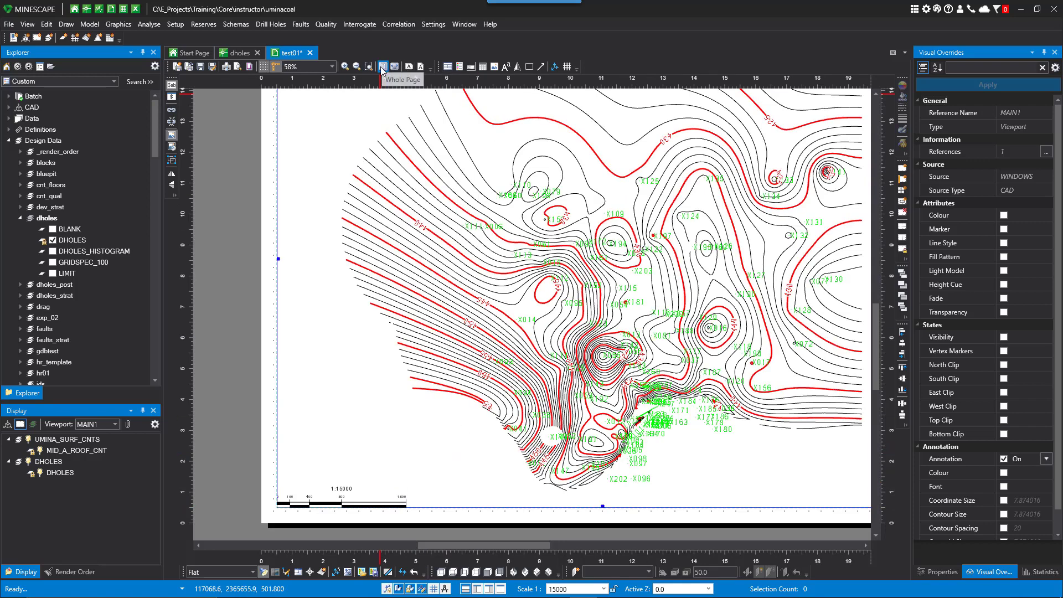
{"action": "left_click", "coordinate": [382, 67]}
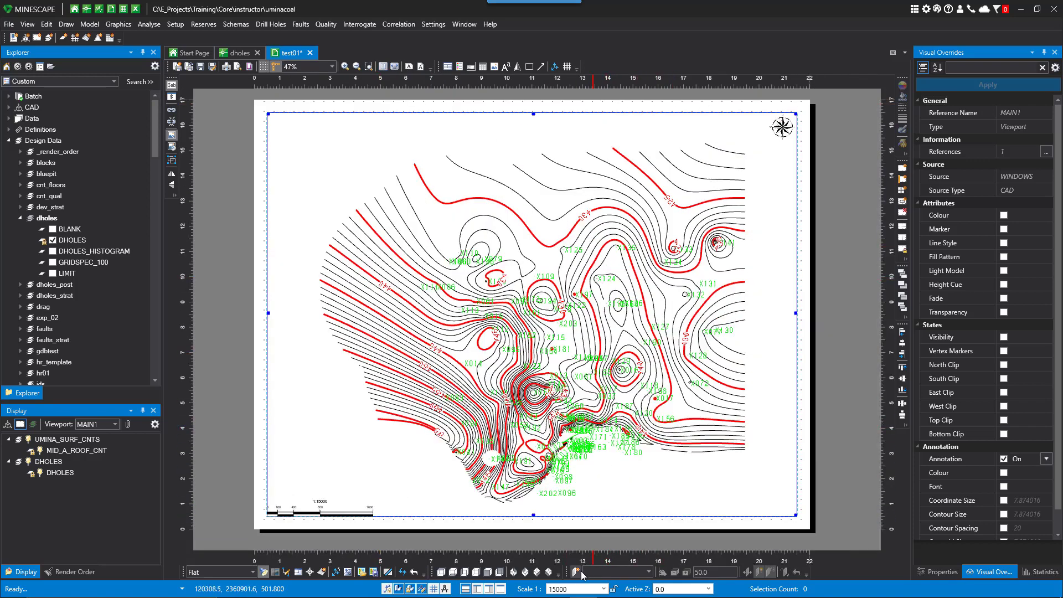
Move the north arrow to the page's upper-left corner, enlarge it to about 2.3 by 2.7 inches and change its image to default_northarrow3.png.
{"action": "left_click", "coordinate": [782, 128]}
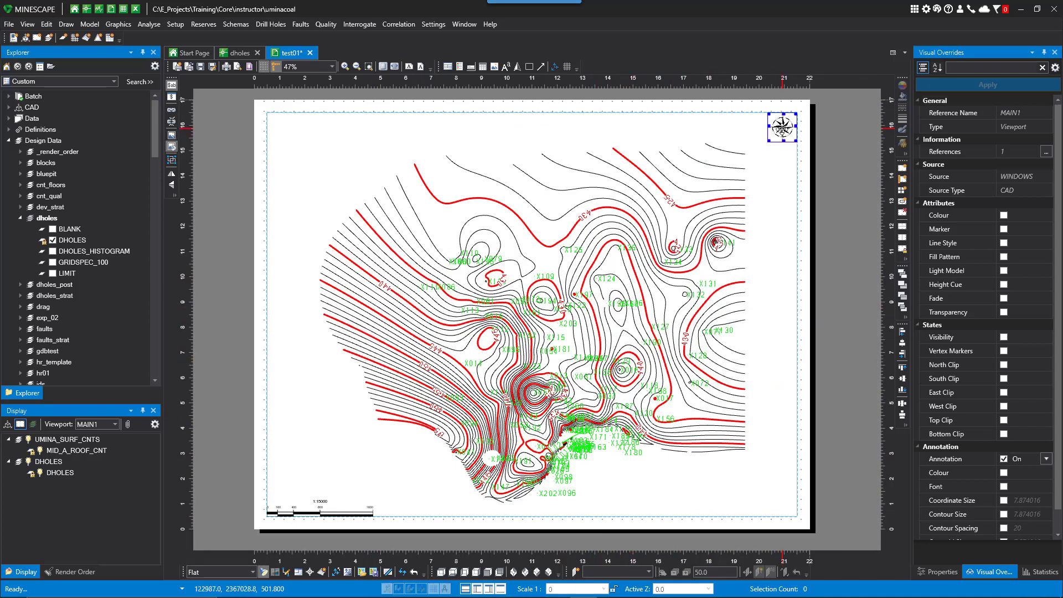
{"action": "left_click_drag", "start_coordinate": [783, 128], "coordinate": [327, 181]}
{"action": "double_click", "coordinate": [306, 152]}
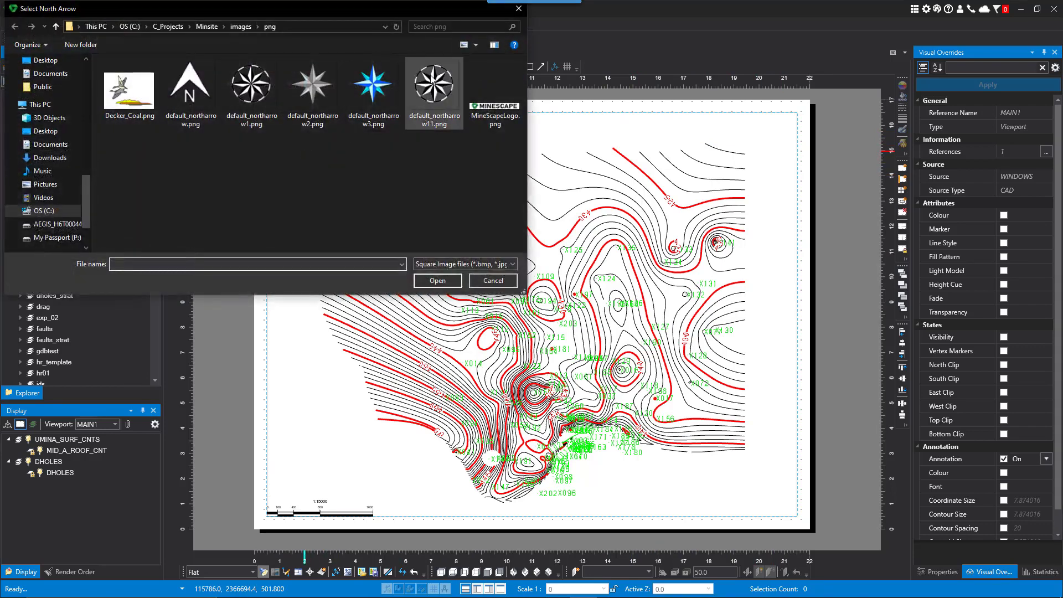
{"action": "left_click", "coordinate": [372, 84]}
{"action": "left_click", "coordinate": [437, 281]}
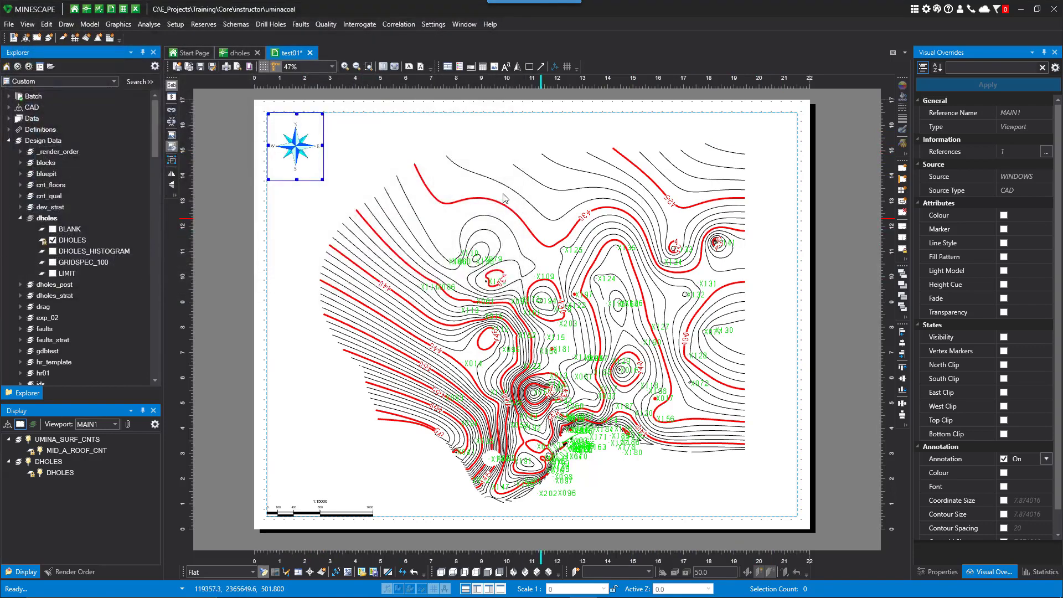
Preview the printed page of plot test01 and close the preview.
{"action": "left_click", "coordinate": [720, 486]}
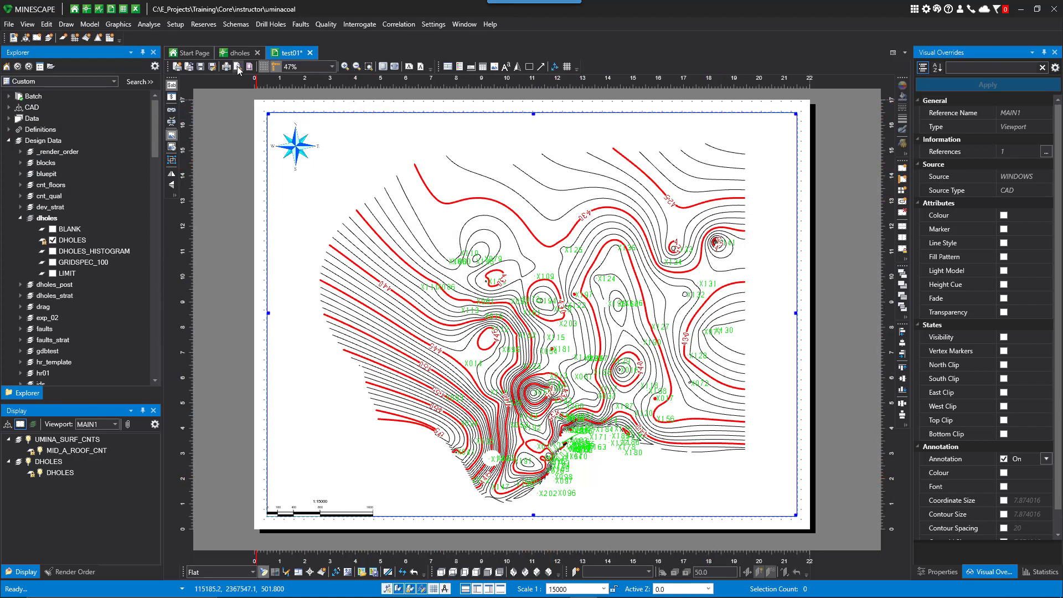
{"action": "left_click", "coordinate": [238, 66]}
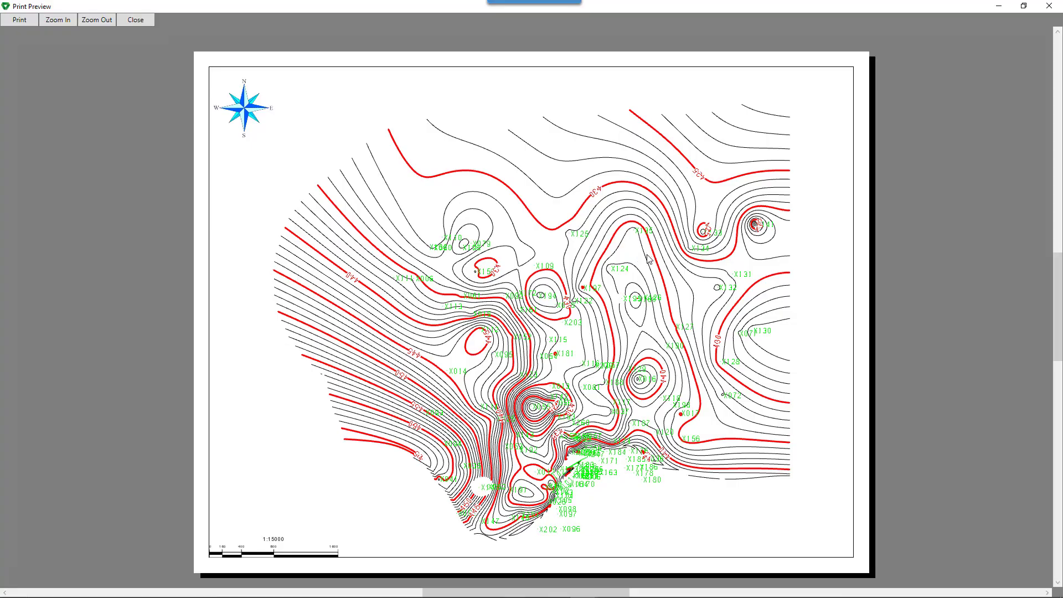
{"action": "left_click", "coordinate": [136, 19]}
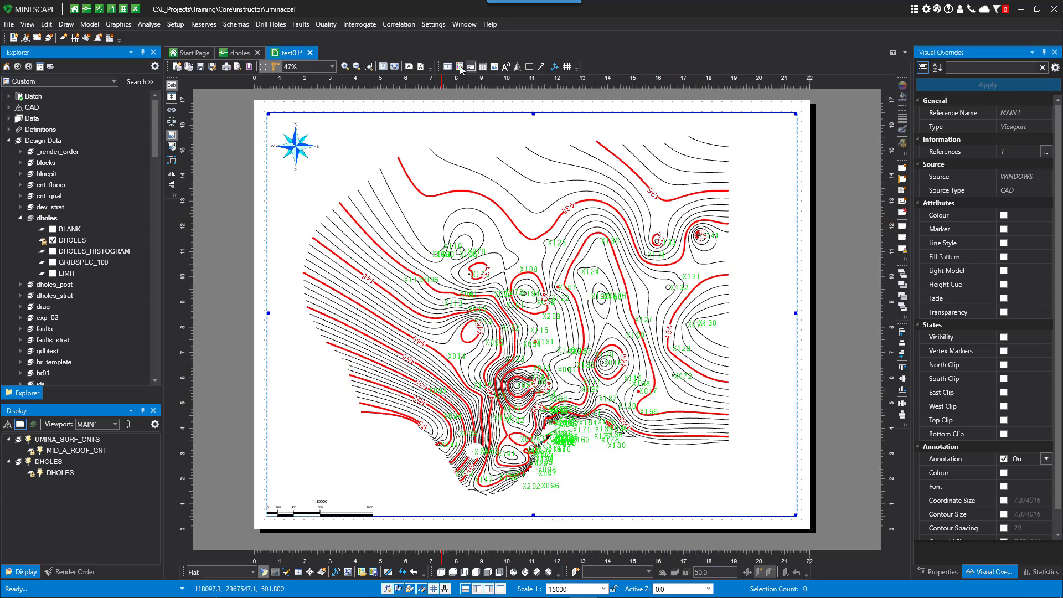
Create a title block of 9 rows and 4 columns, about 8.4 by 4.3 inches, aligned to the page border's lower-right corner.
{"action": "left_click", "coordinate": [447, 66]}
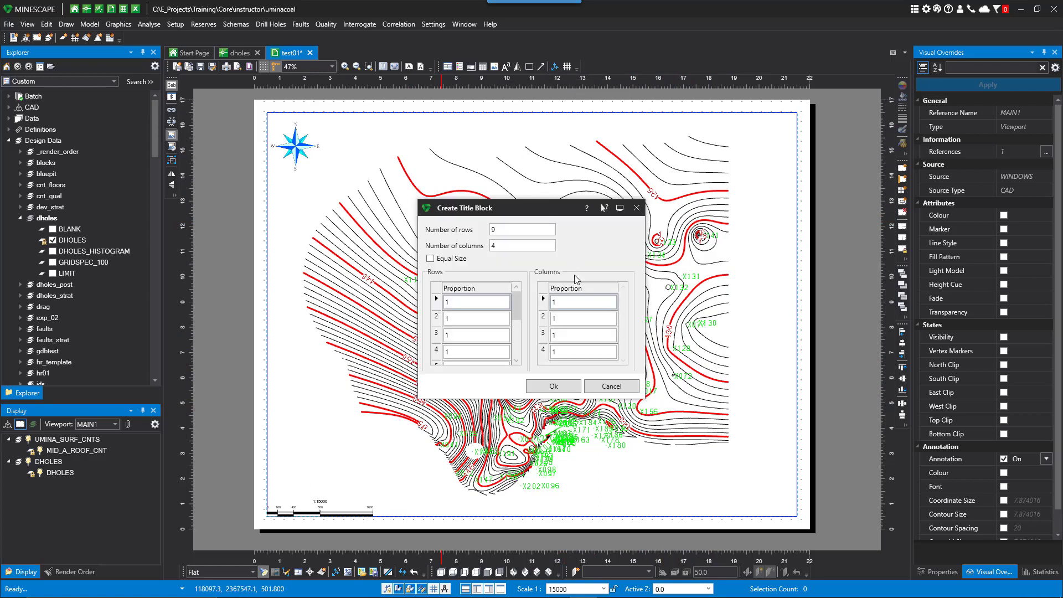
{"action": "left_click", "coordinate": [552, 387]}
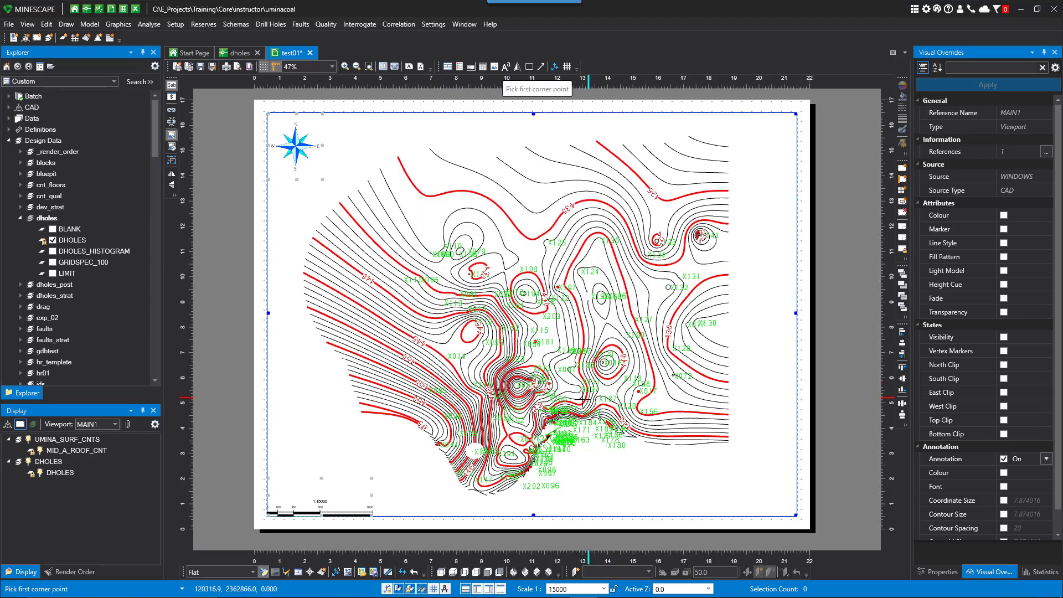
{"action": "left_click", "coordinate": [583, 398]}
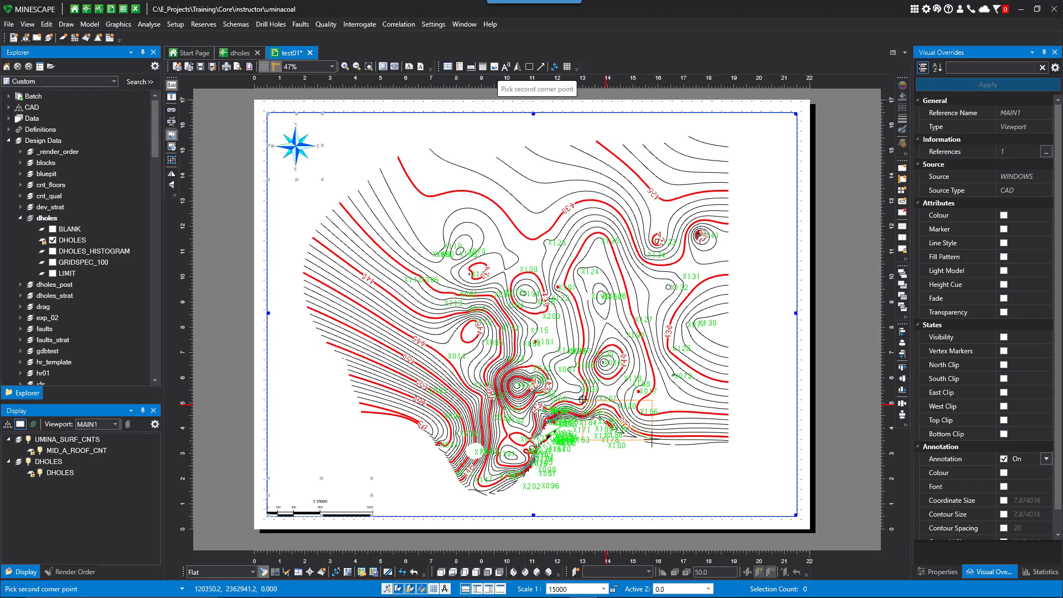
{"action": "left_click", "coordinate": [791, 519]}
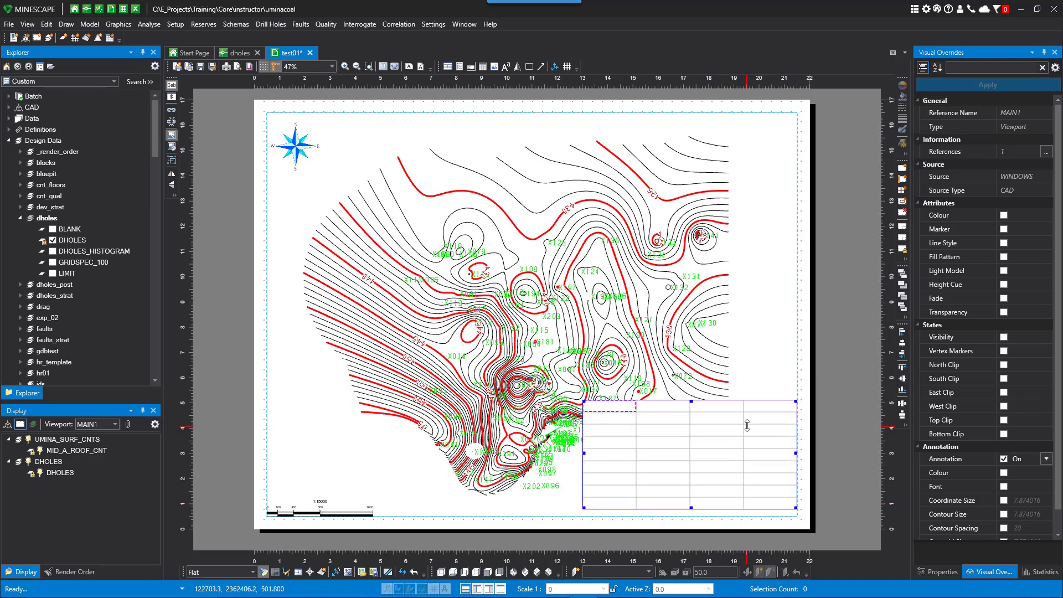
{"action": "left_click_drag", "start_coordinate": [749, 401], "coordinate": [750, 410]}
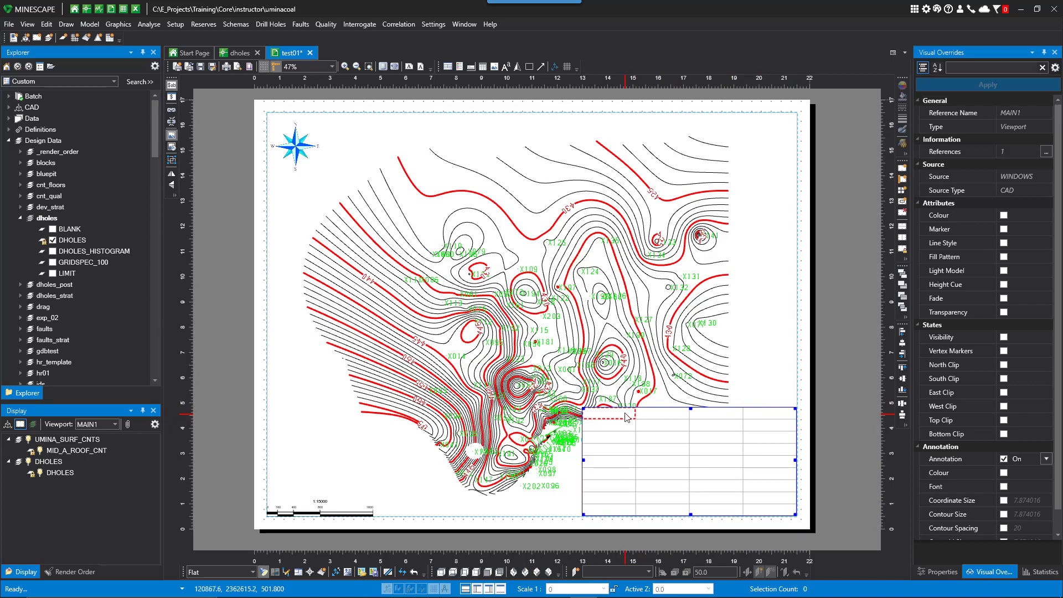
Merge the title block's top three rows across all four columns into one cell.
{"action": "left_click_drag", "start_coordinate": [626, 413], "coordinate": [734, 425]}
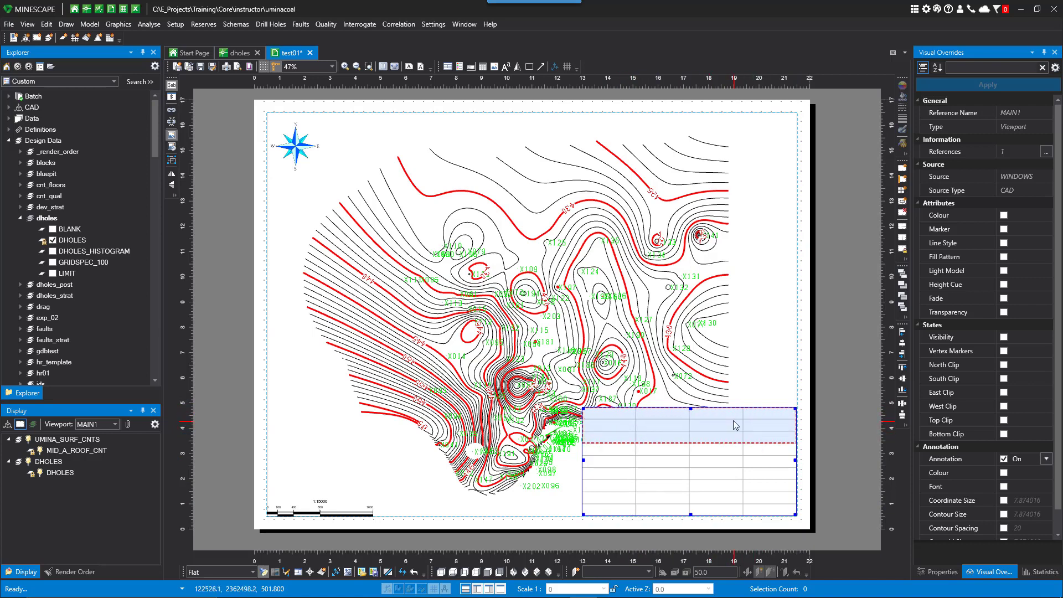
{"action": "right_click", "coordinate": [732, 421]}
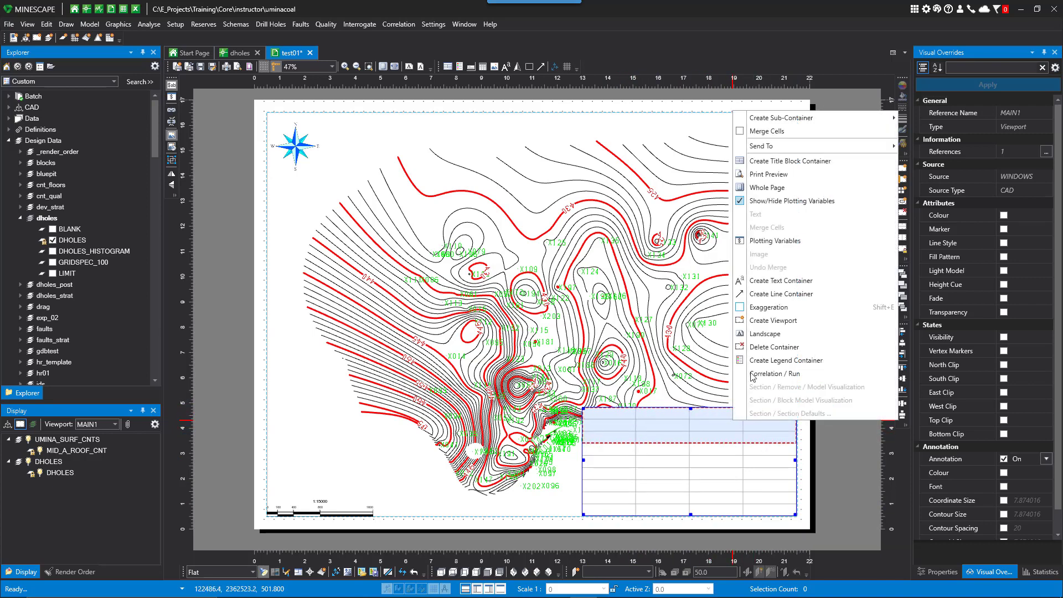
{"action": "left_click", "coordinate": [766, 132]}
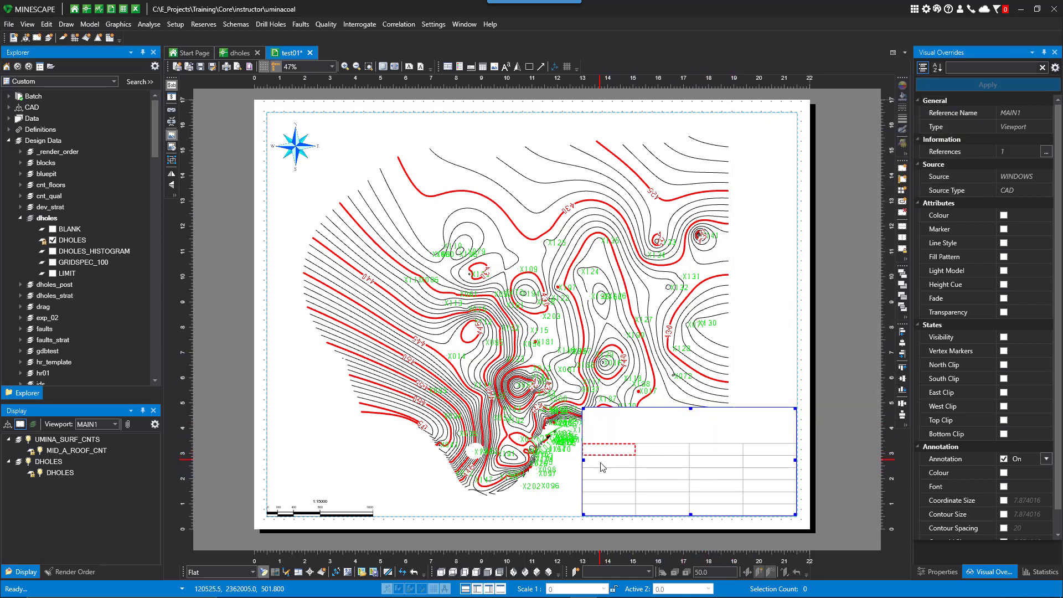
Merge the title block's next four rows into two large cells, each spanning two columns.
{"action": "left_click_drag", "start_coordinate": [606, 455], "coordinate": [642, 474]}
{"action": "right_click", "coordinate": [643, 473]}
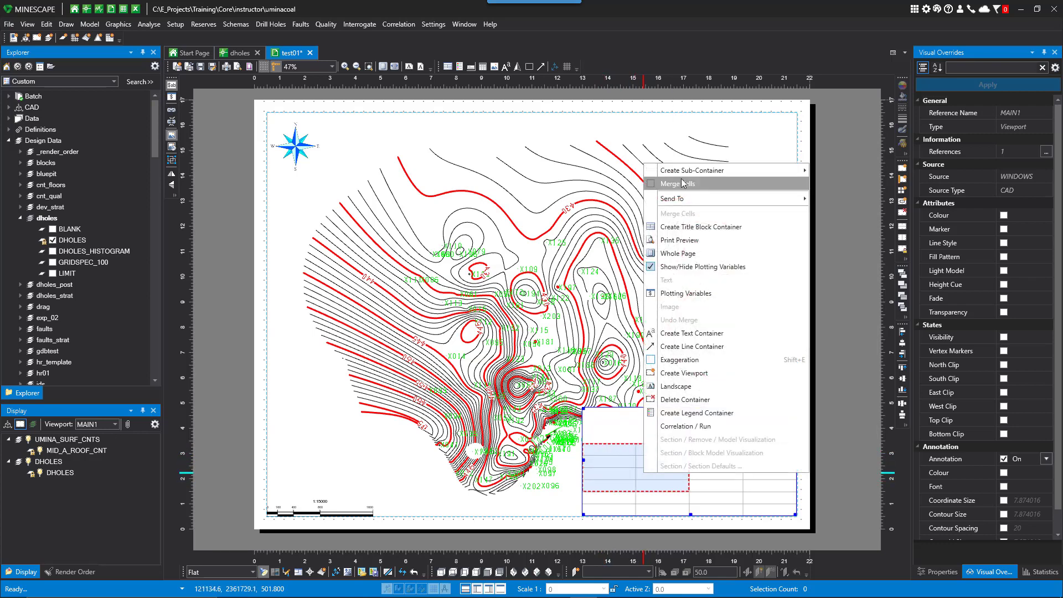
{"action": "left_click", "coordinate": [687, 189]}
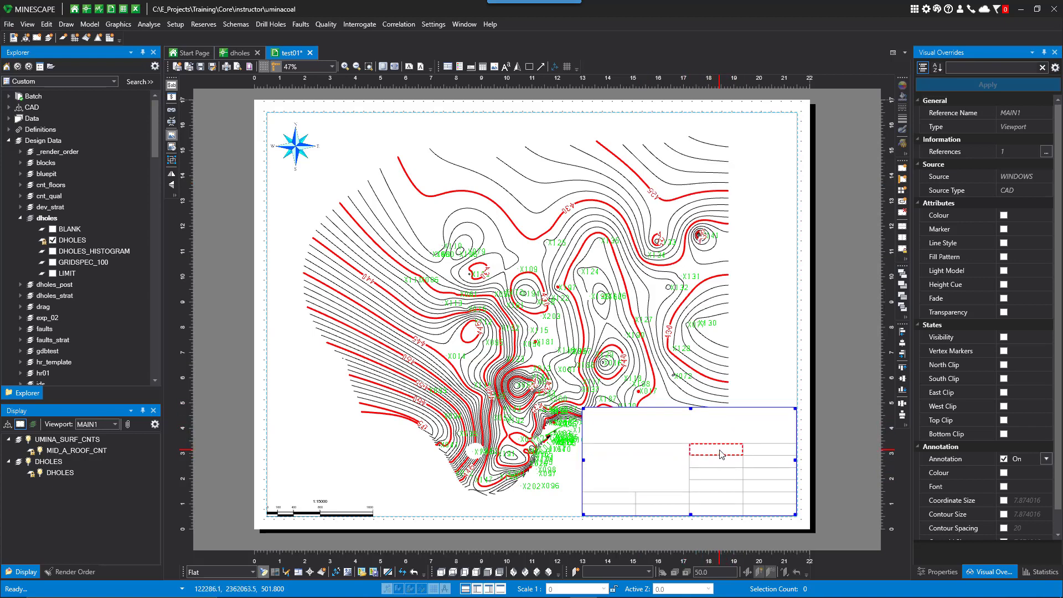
{"action": "left_click_drag", "start_coordinate": [722, 457], "coordinate": [765, 489]}
{"action": "right_click", "coordinate": [762, 478]}
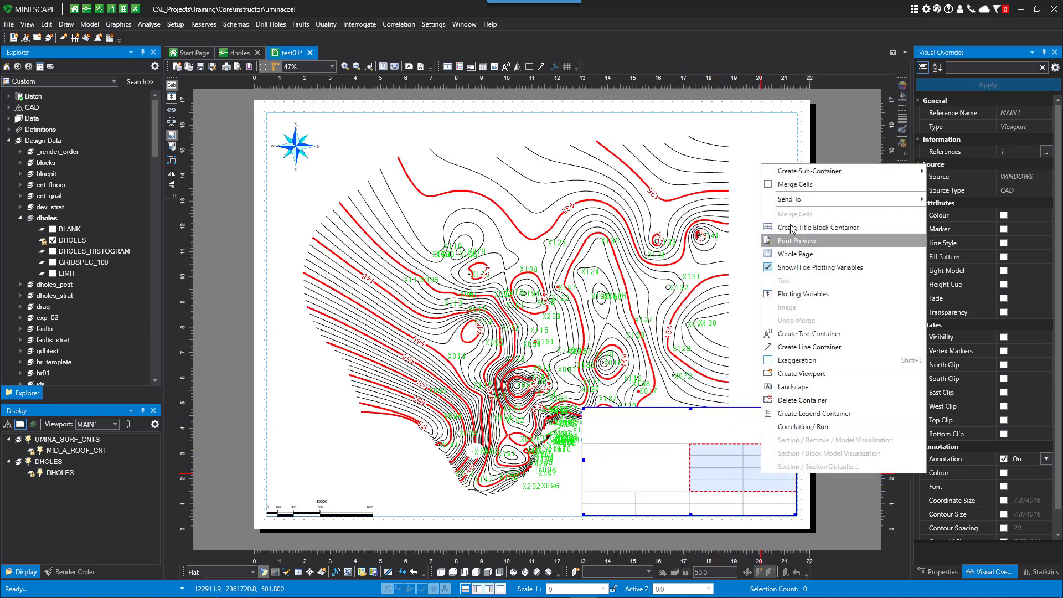
{"action": "left_click", "coordinate": [789, 184]}
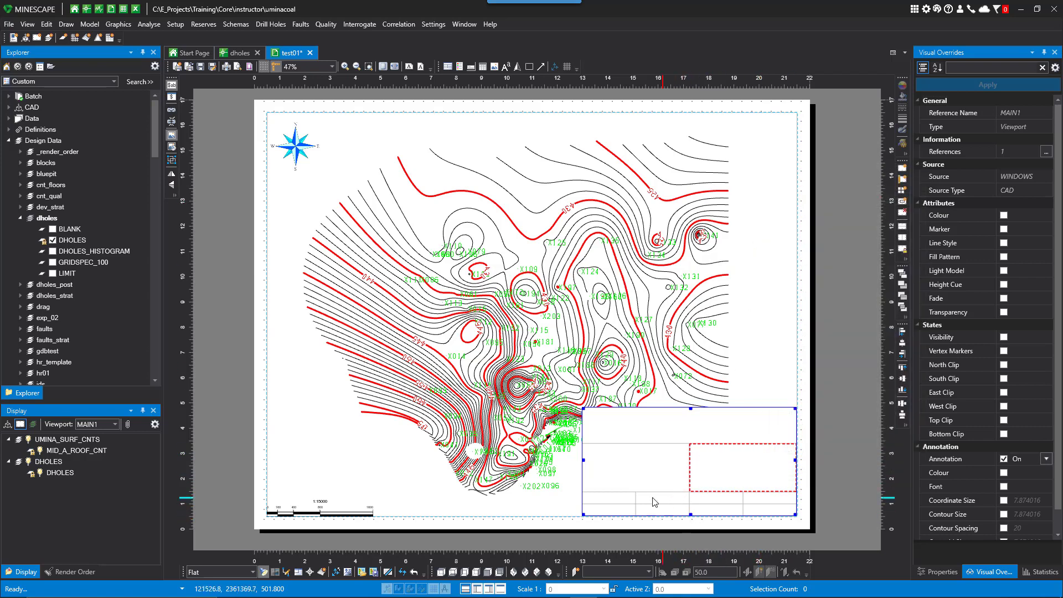
Shift the divider between the title block's last two columns about 0.5 inch right to widen the third column.
{"action": "left_click", "coordinate": [620, 500]}
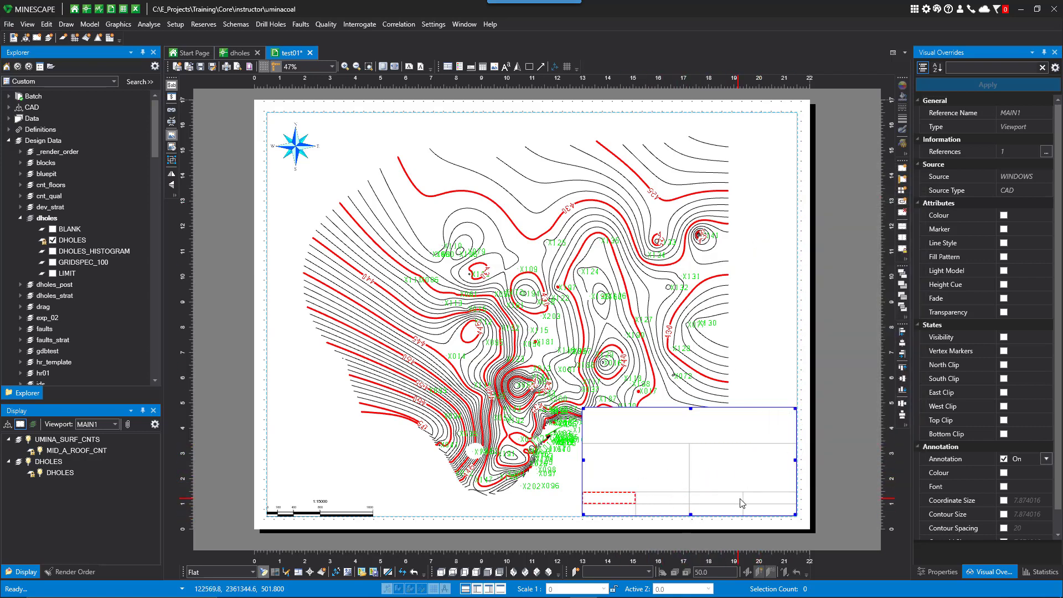
{"action": "mouse_move", "coordinate": [743, 497]}
{"action": "left_mouse_down"}
{"action": "mouse_move", "coordinate": [732, 498]}
{"action": "mouse_move", "coordinate": [761, 499]}
{"action": "left_mouse_up"}
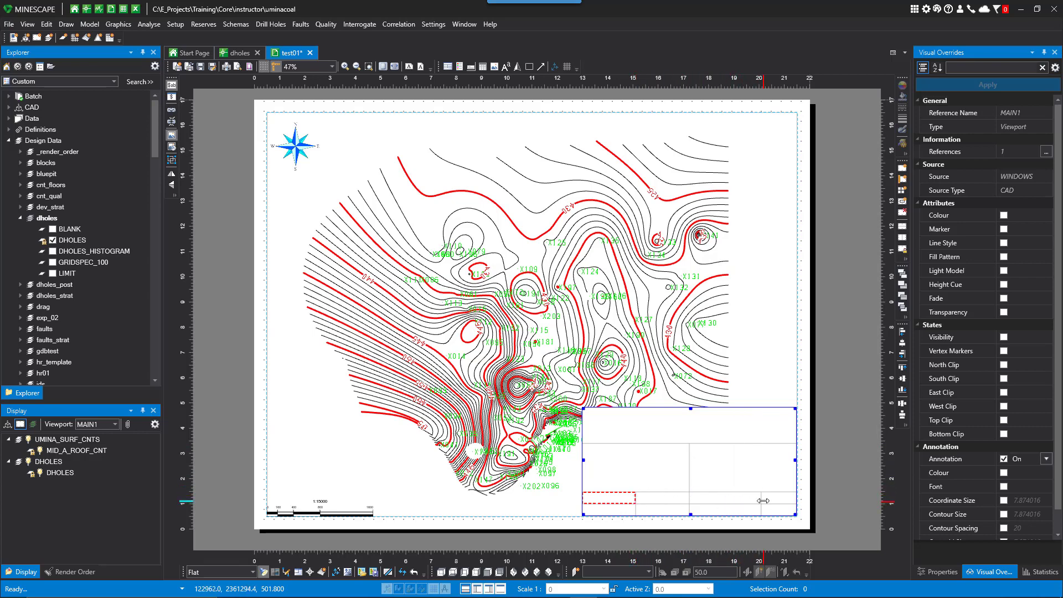
{"action": "left_click_drag", "start_coordinate": [762, 500], "coordinate": [758, 499]}
{"action": "left_click", "coordinate": [749, 360]}
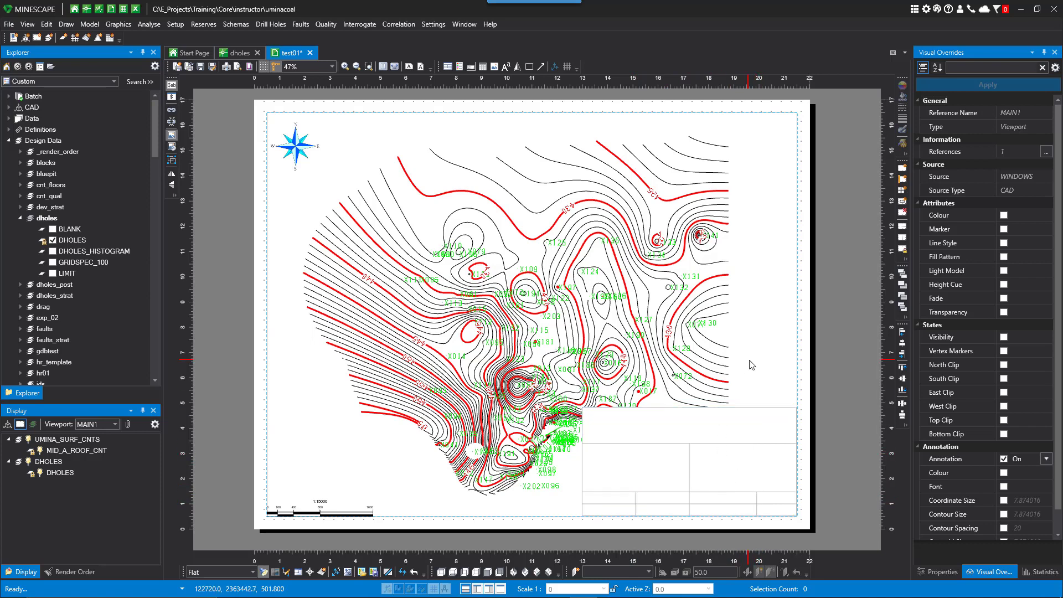
Add a text sub-container to the title block's top cell with <$Description1> and <$Description2> on separate lines.
{"action": "left_click", "coordinate": [680, 424]}
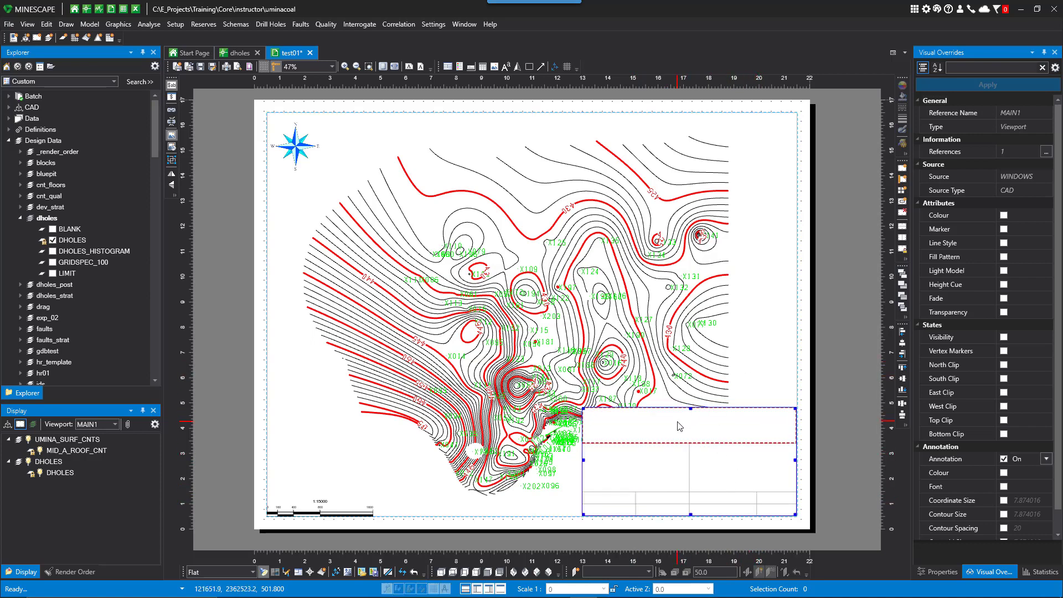
{"action": "right_click", "coordinate": [680, 425]}
{"action": "mouse_move", "coordinate": [808, 120]}
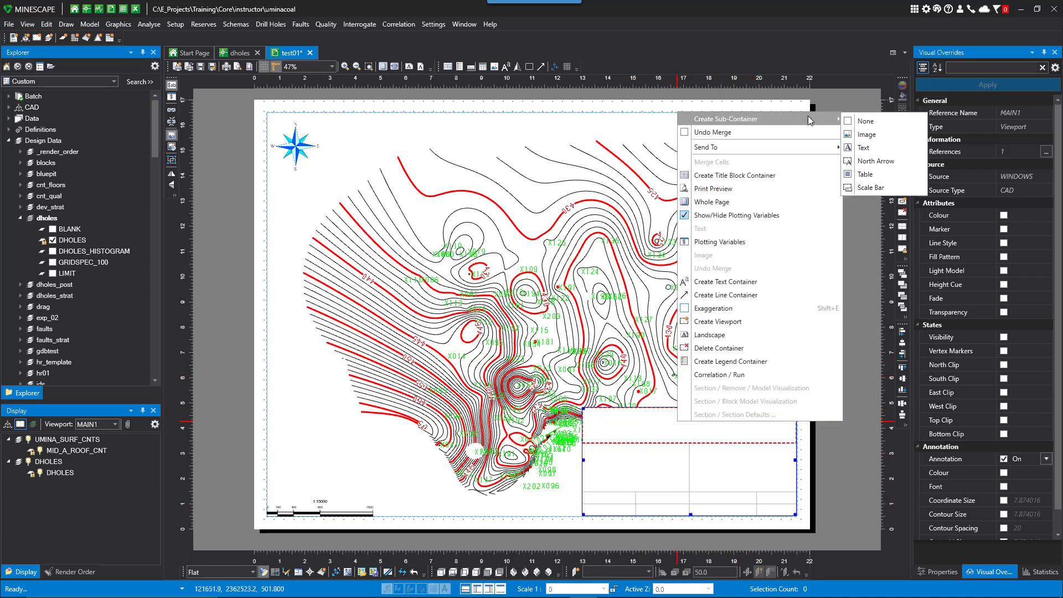
{"action": "left_click", "coordinate": [864, 149]}
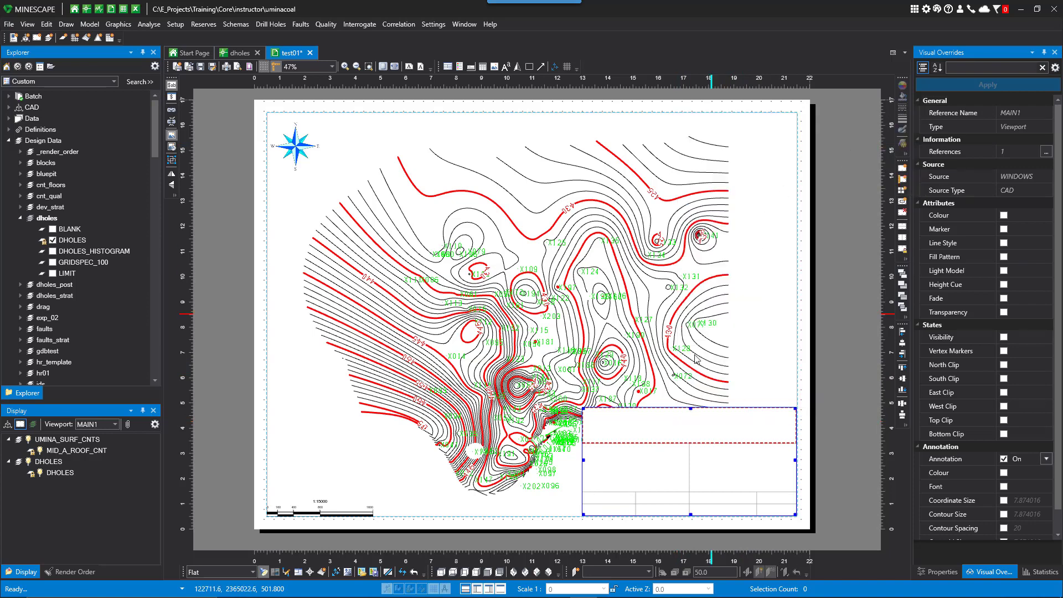
{"action": "left_click", "coordinate": [675, 428]}
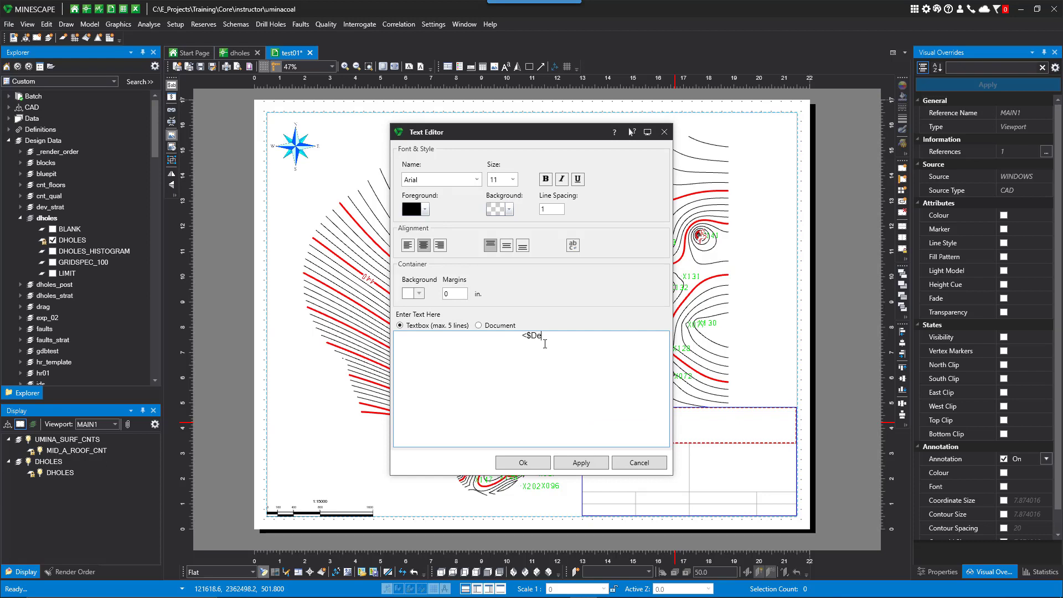
{"action": "type", "text": "<$Description1> "}
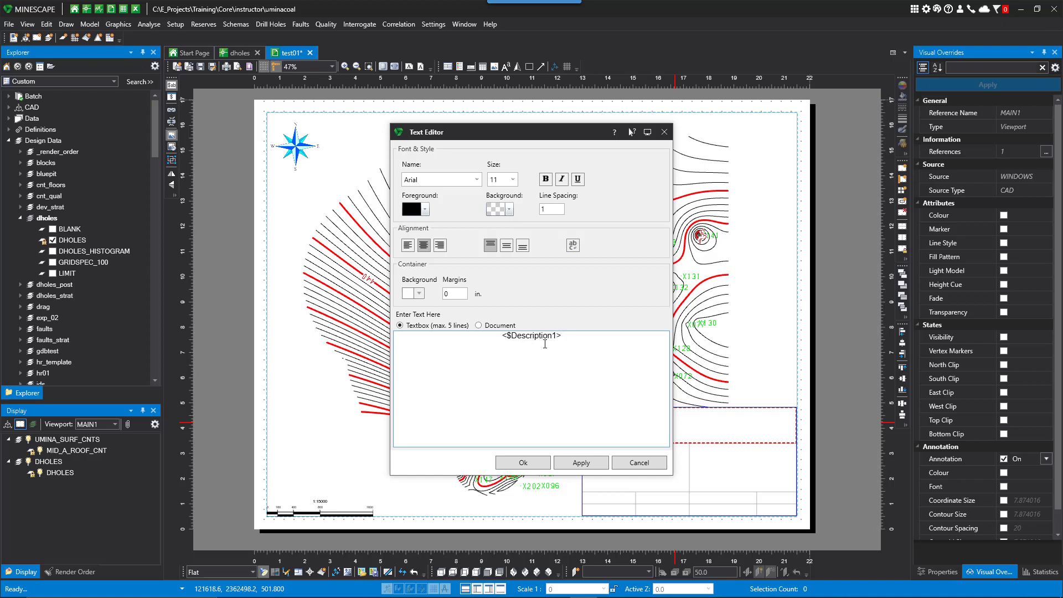
{"action": "type", "text": "<$De"}
{"action": "type", "text": "scription2>"}
Format both description lines in bold at size 28 and accept the text.
{"action": "key", "text": "ctrl+a"}
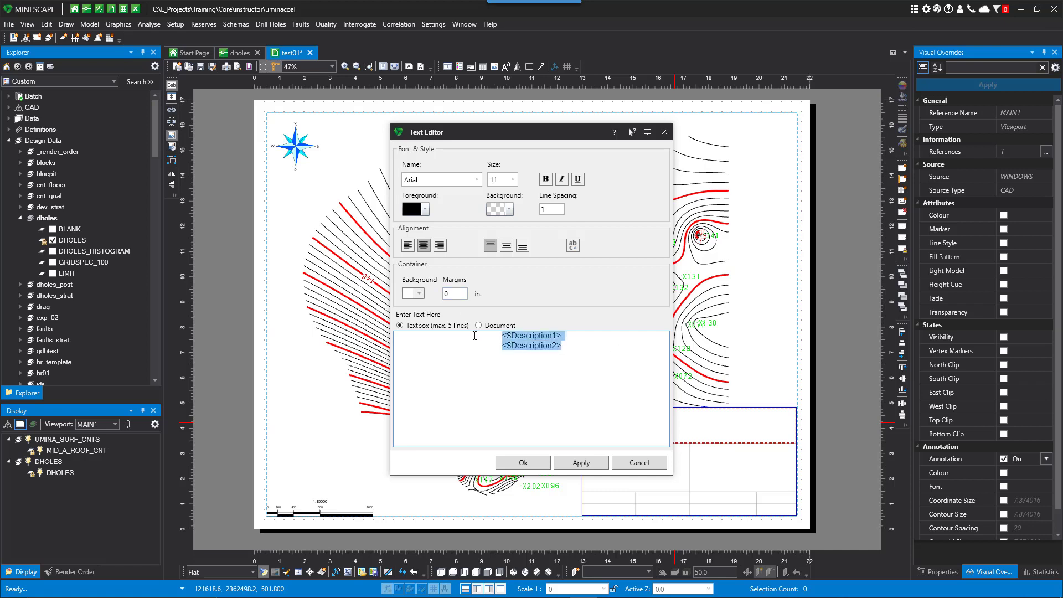
{"action": "left_click", "coordinate": [512, 178]}
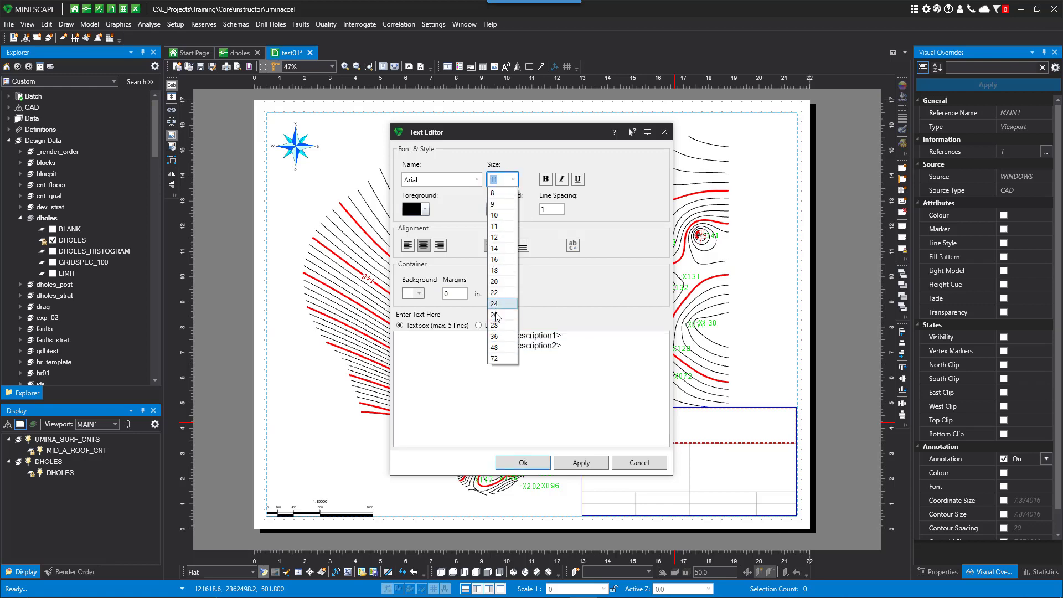
{"action": "left_click", "coordinate": [494, 326]}
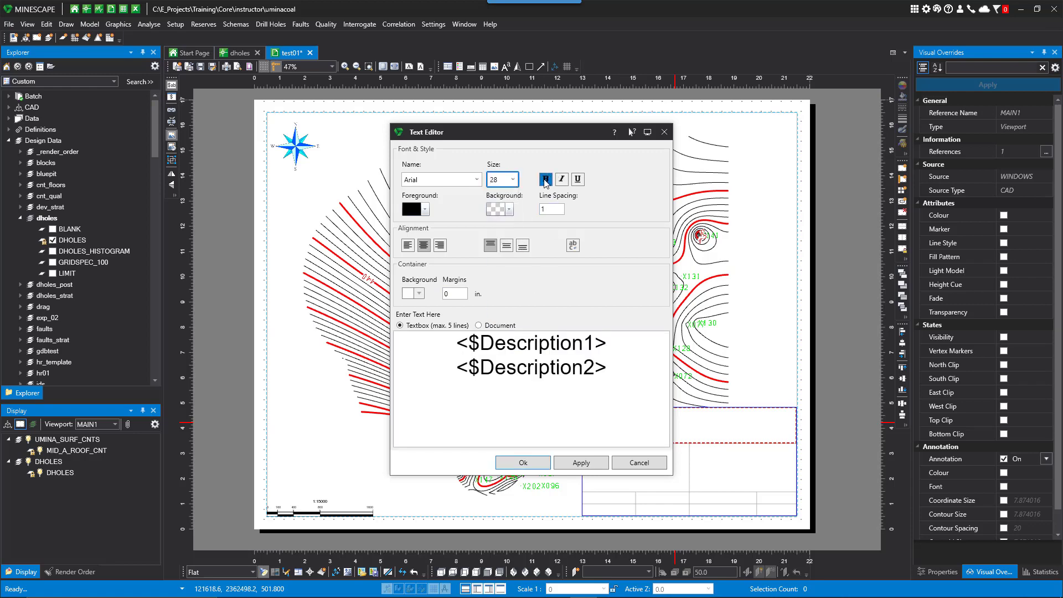
{"action": "left_click", "coordinate": [546, 179]}
{"action": "left_click", "coordinate": [544, 465]}
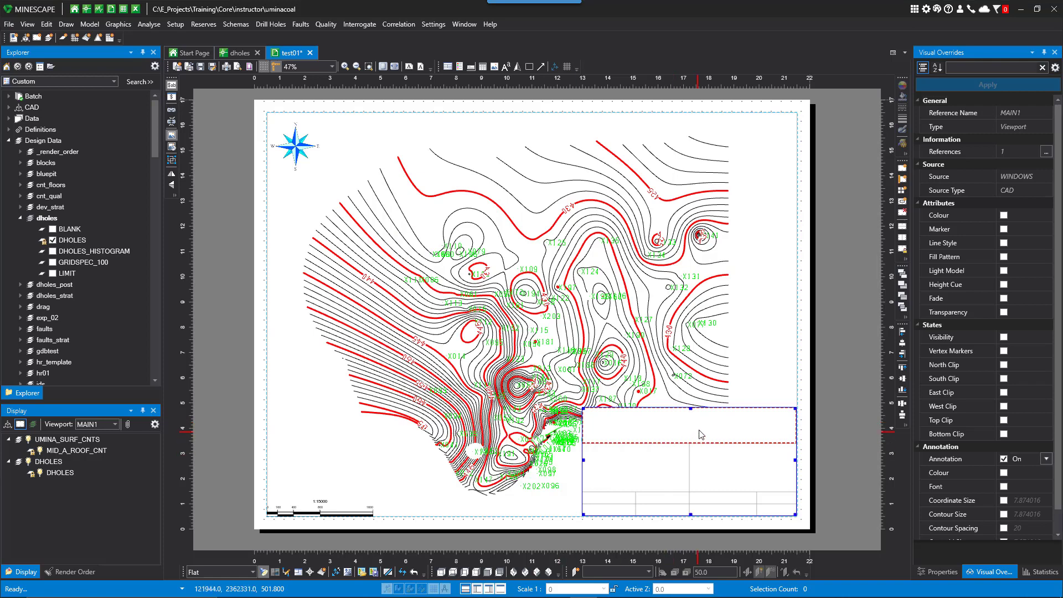
Show the plotting variable names on the page and centre the top cell's text vertically.
{"action": "left_click", "coordinate": [172, 98]}
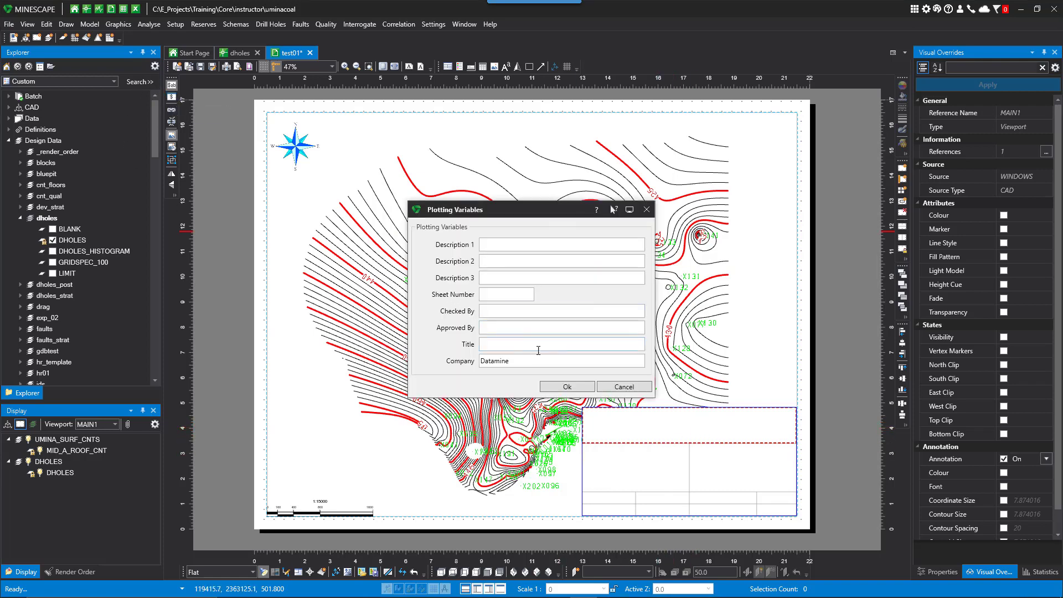
{"action": "left_click", "coordinate": [616, 387]}
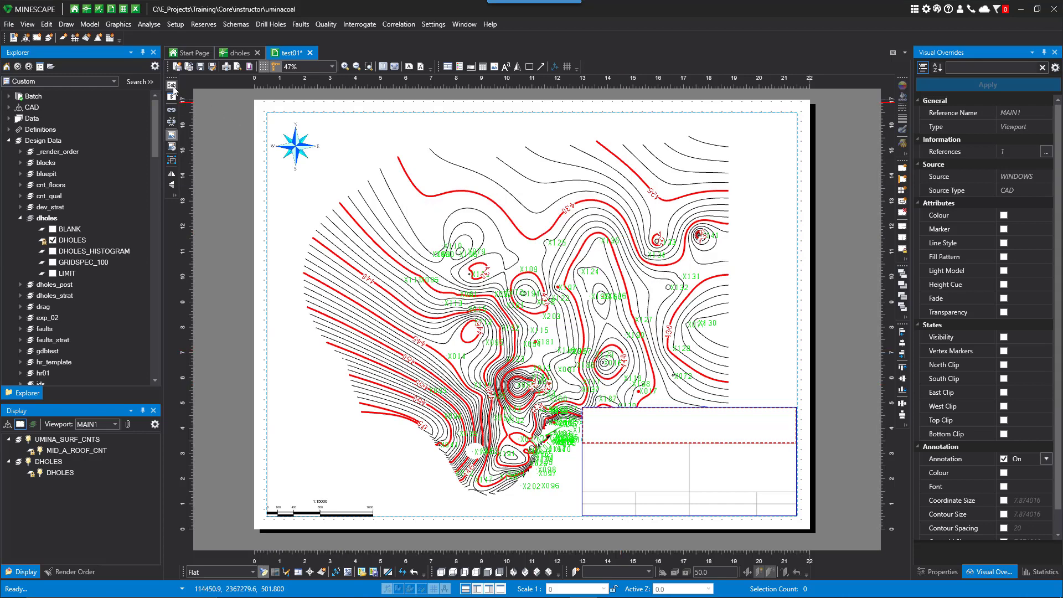
{"action": "left_click", "coordinate": [172, 87]}
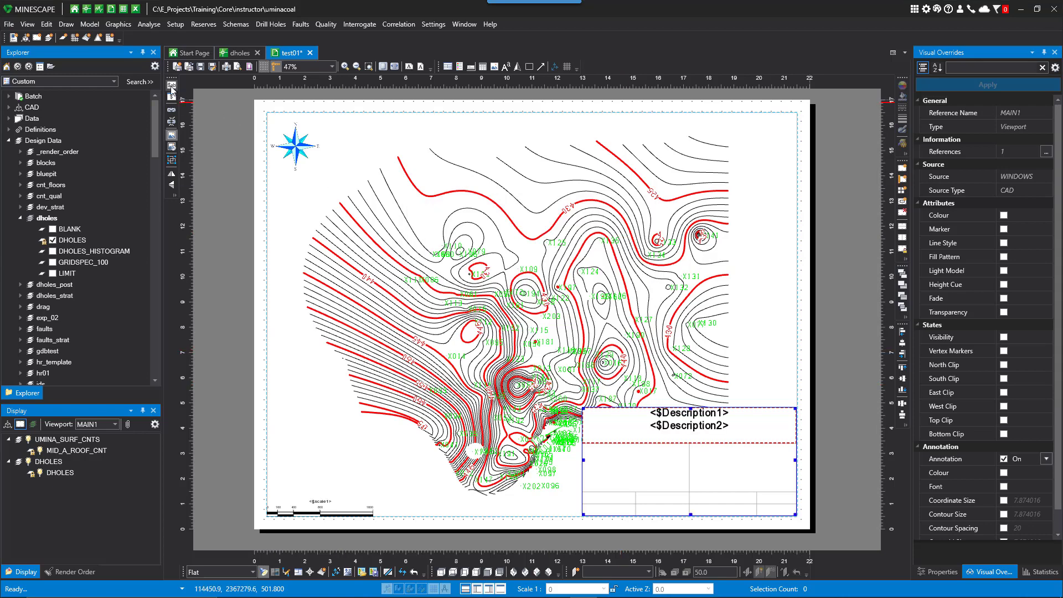
{"action": "double_click", "coordinate": [693, 428]}
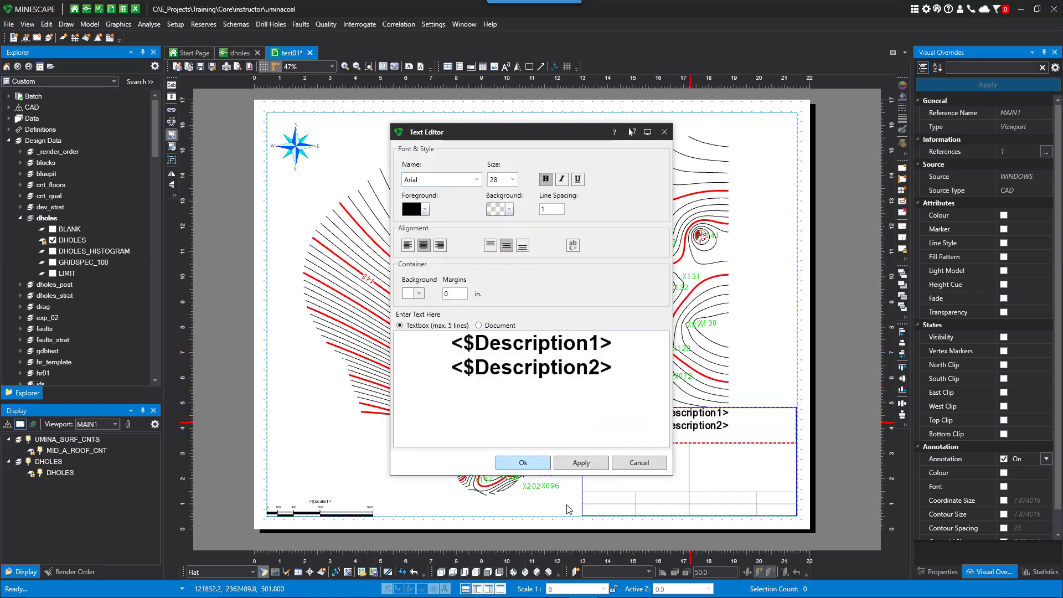
{"action": "left_click", "coordinate": [525, 463]}
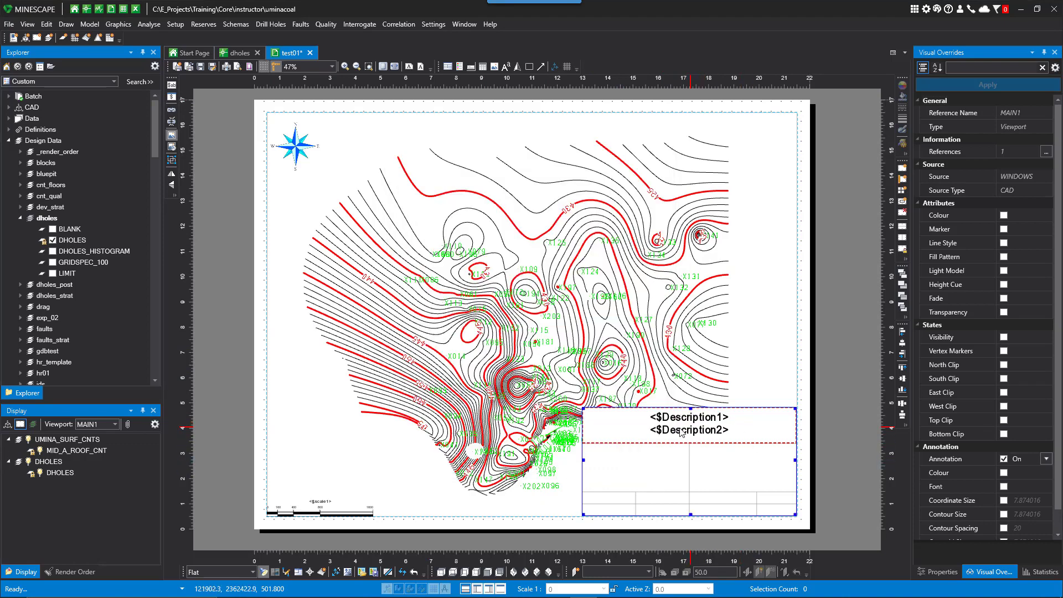
Set Description 1 to "Middle A Roof Contours" and Description 2 to "showing Drill Holes", and display the plotting variables' values.
{"action": "left_click", "coordinate": [172, 99]}
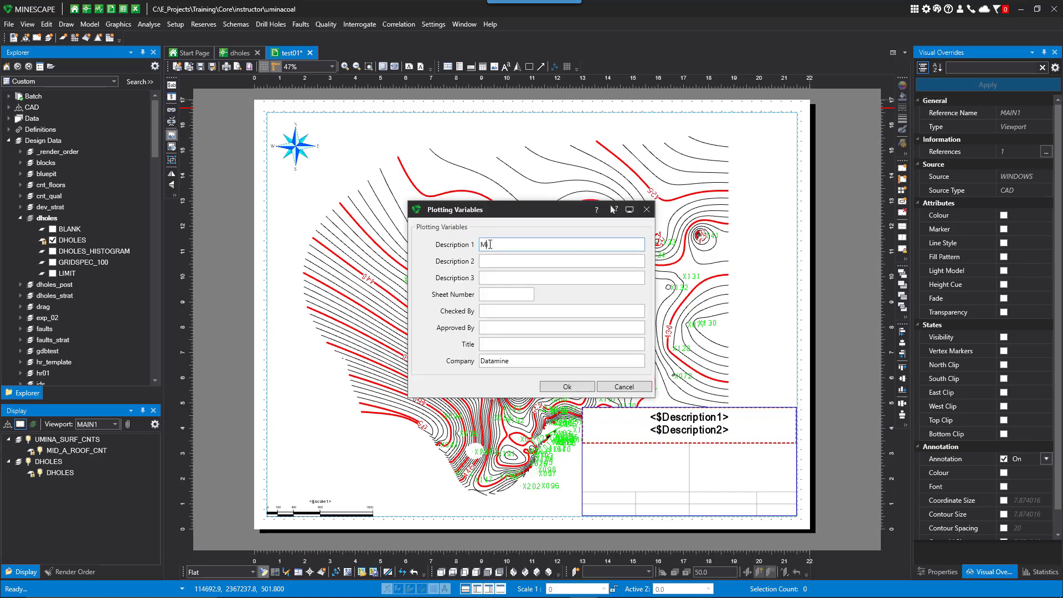
{"action": "type", "text": "Middle A Roof"}
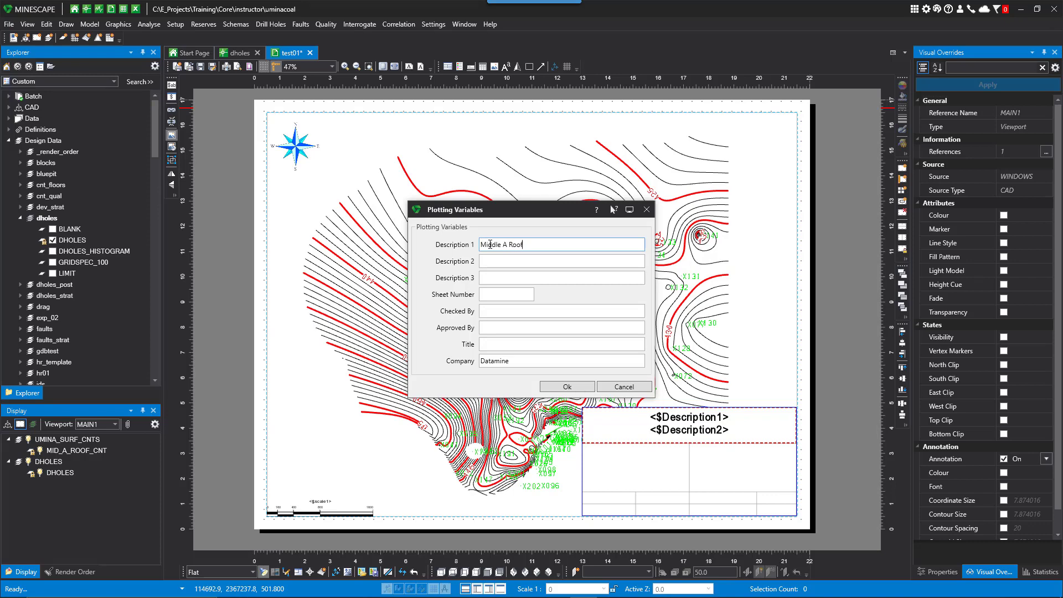
{"action": "type", "text": "s"}
{"action": "key", "text": "Tab"}
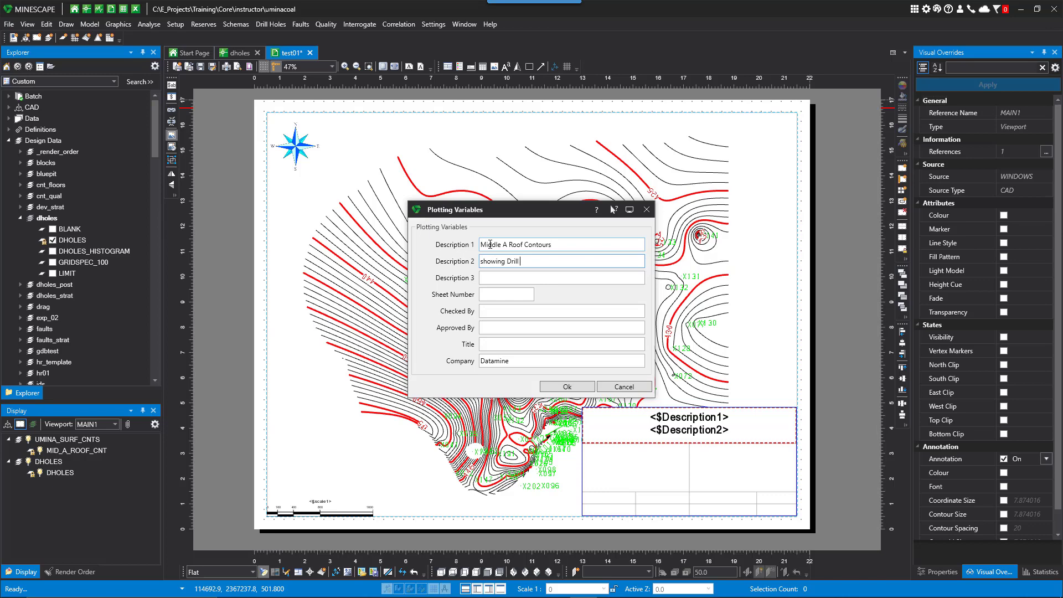
{"action": "type", "text": "showing Drill Holes"}
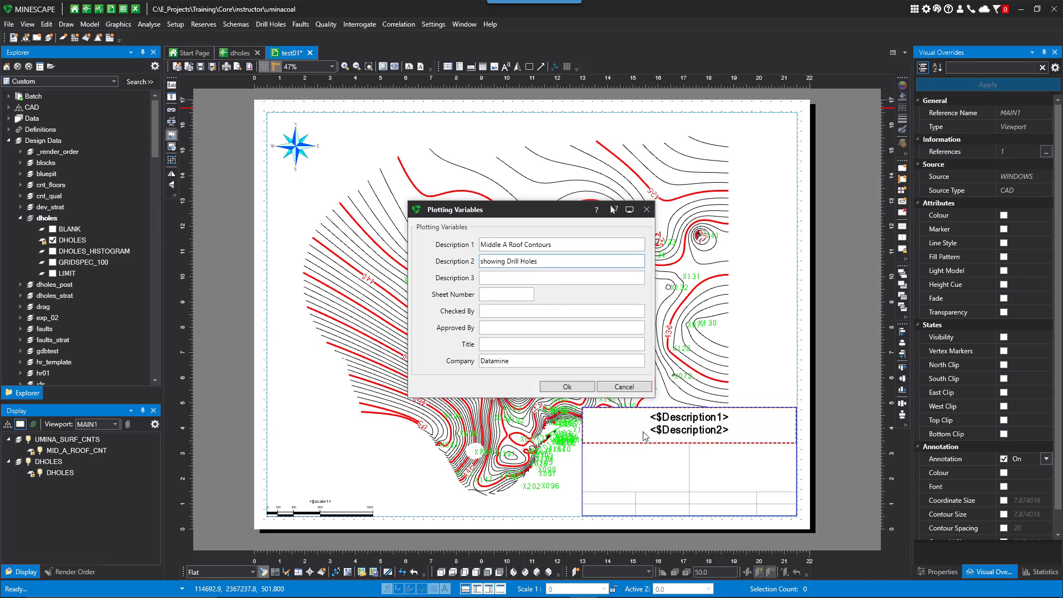
{"action": "left_click", "coordinate": [579, 386]}
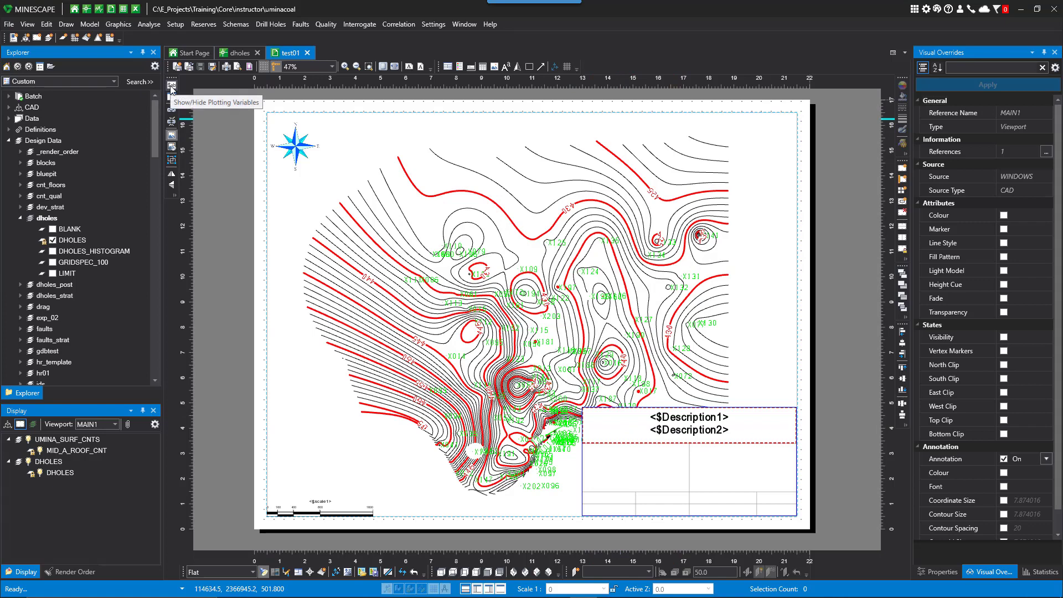
{"action": "left_click", "coordinate": [171, 87]}
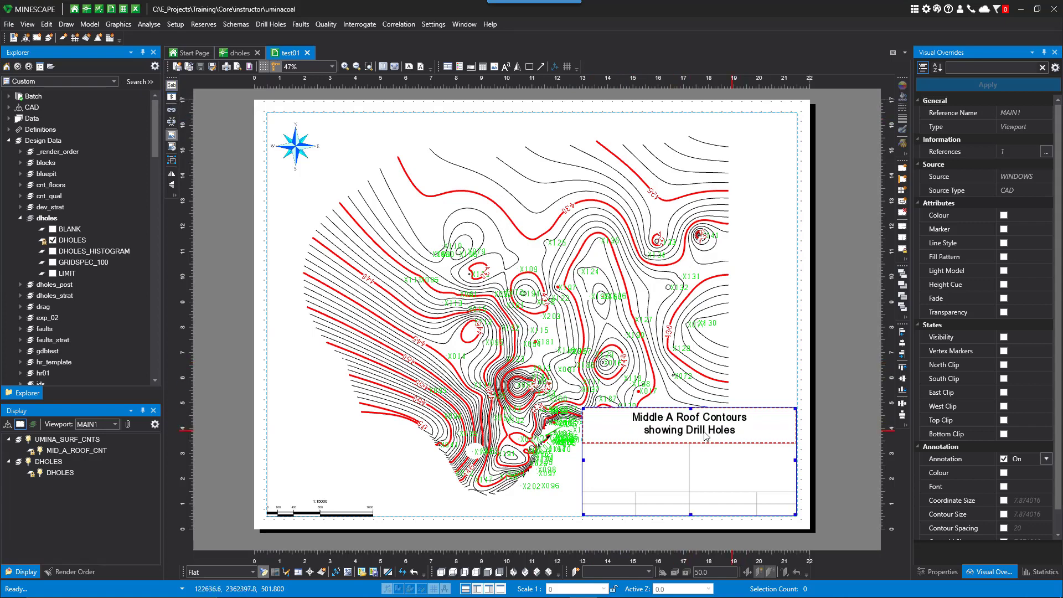
Add a text sub-container to the title block's middle-right cell and paste in the Datamine Mining Co. name and postal address.
{"action": "left_click", "coordinate": [656, 470]}
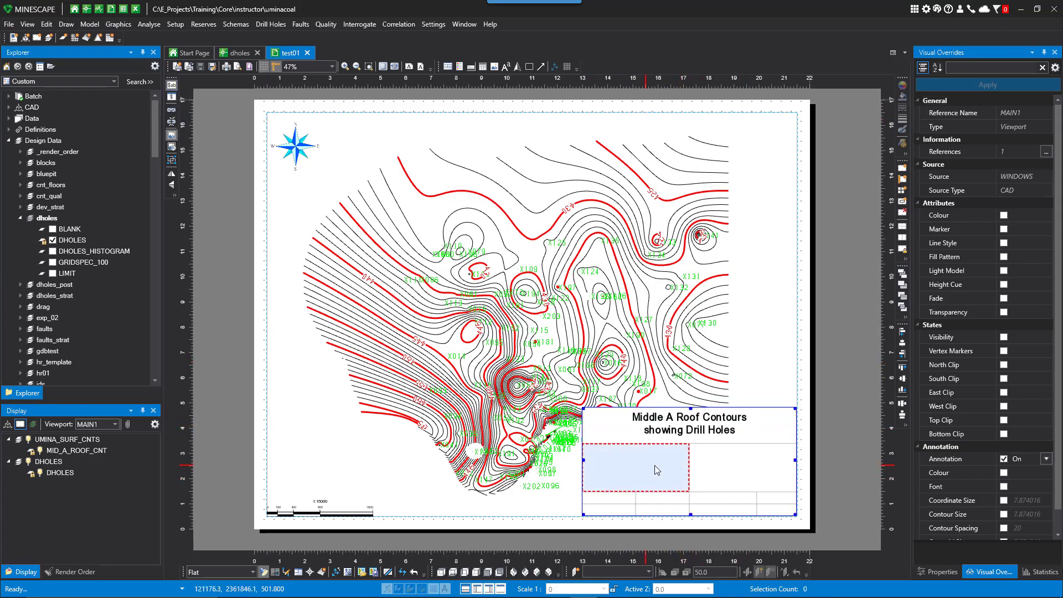
{"action": "left_click", "coordinate": [735, 470]}
{"action": "right_click", "coordinate": [728, 472]}
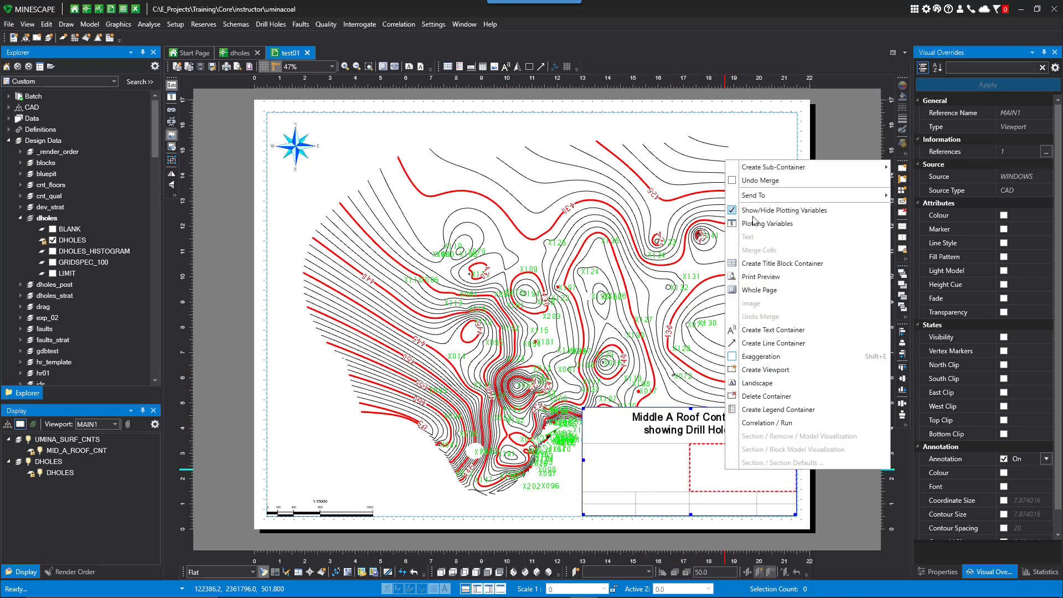
{"action": "mouse_move", "coordinate": [777, 168]}
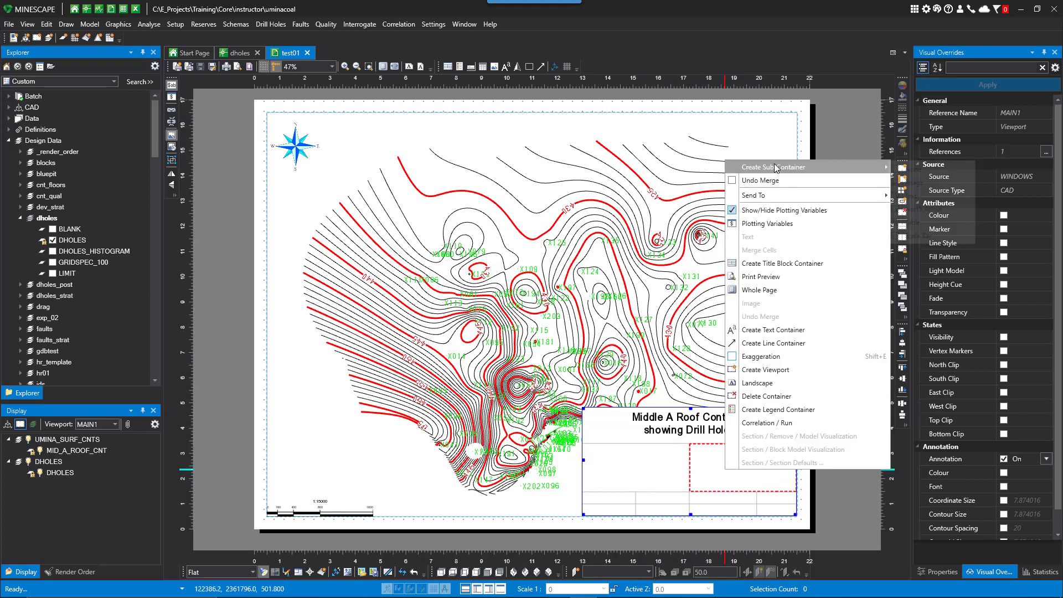
{"action": "left_click", "coordinate": [919, 200]}
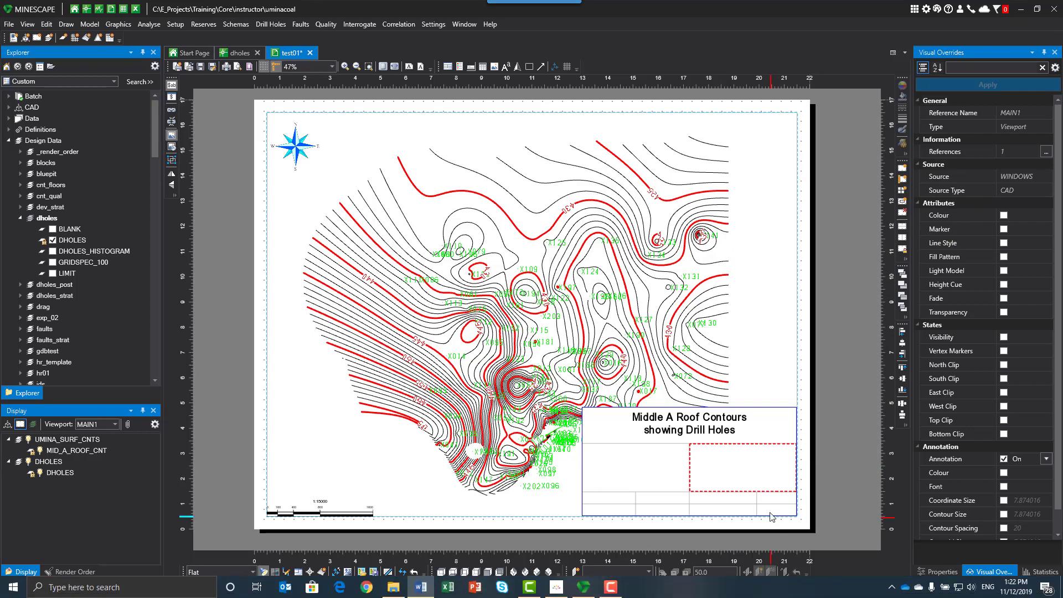
{"action": "double_click", "coordinate": [739, 464]}
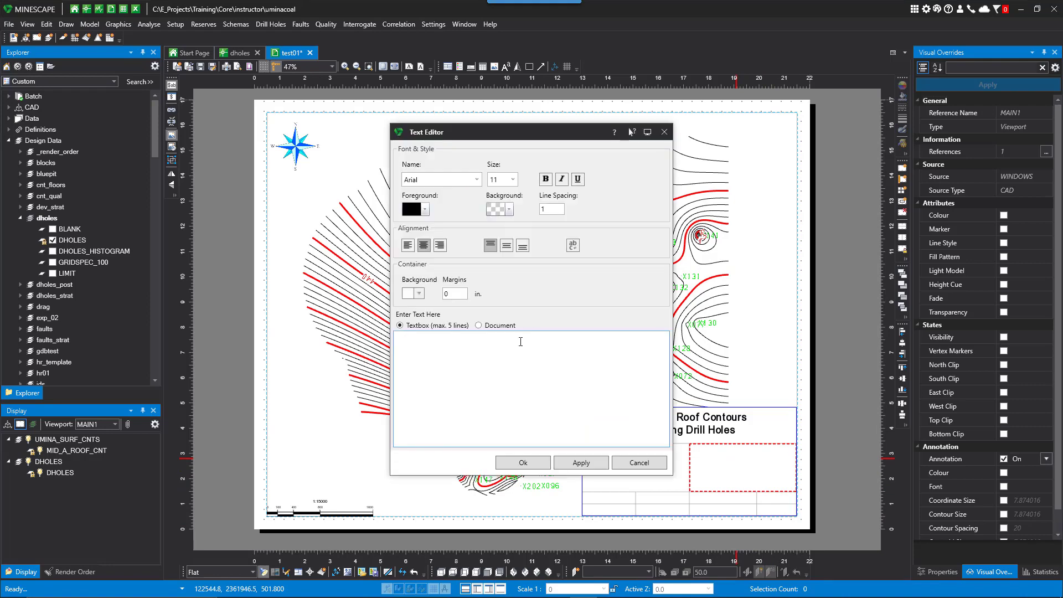
{"action": "key", "text": "ctrl+v"}
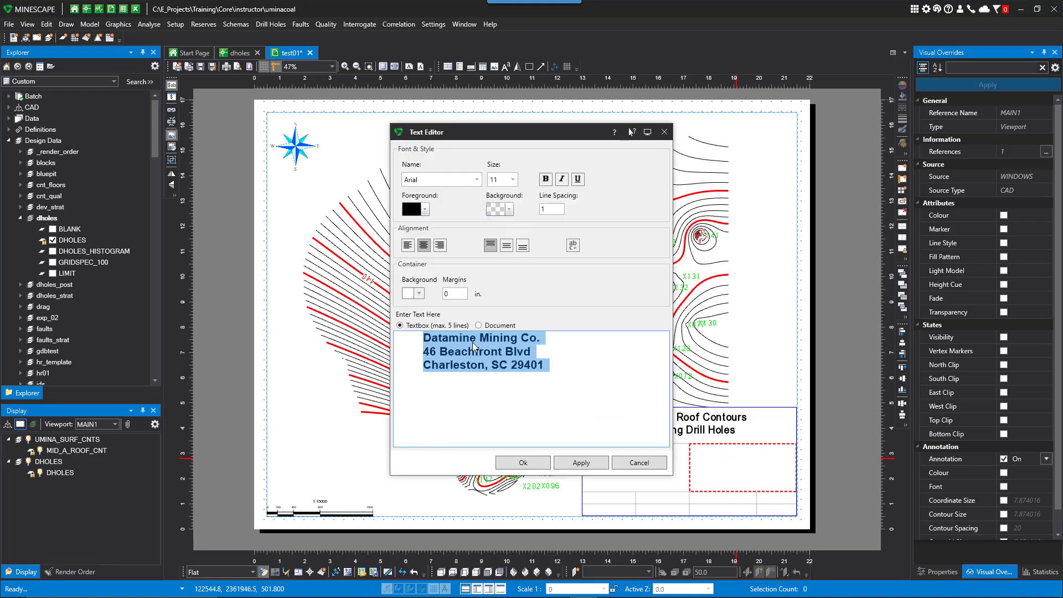
Remove the leading indentation from all three lines of the company name and address.
{"action": "left_click", "coordinate": [423, 337]}
{"action": "key", "text": "BackSpace"}
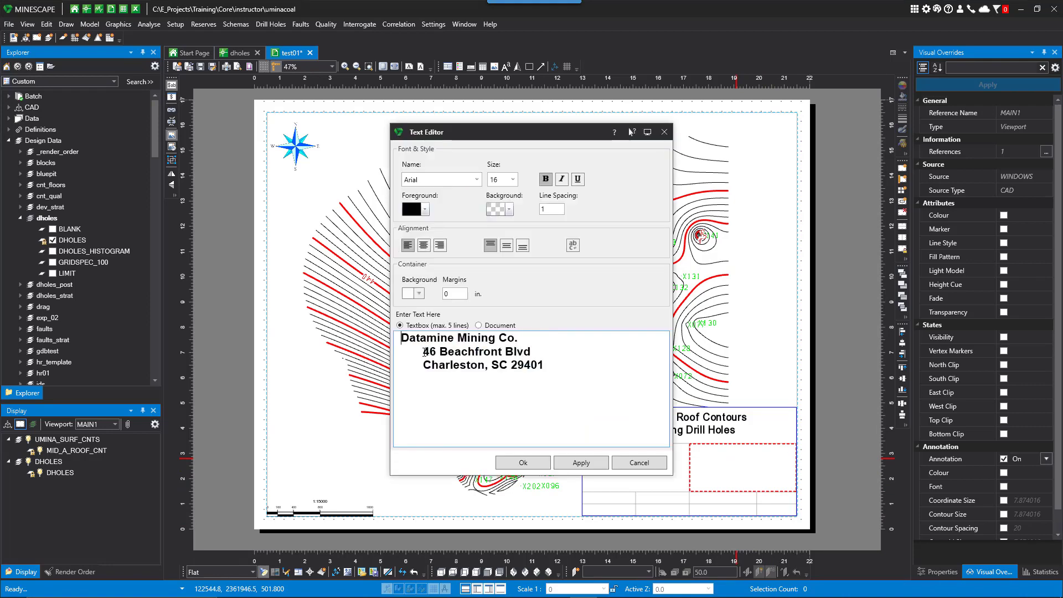
{"action": "left_click", "coordinate": [423, 352]}
{"action": "key", "text": "BackSpace"}
{"action": "left_click", "coordinate": [423, 365]}
{"action": "key", "text": "BackSpace"}
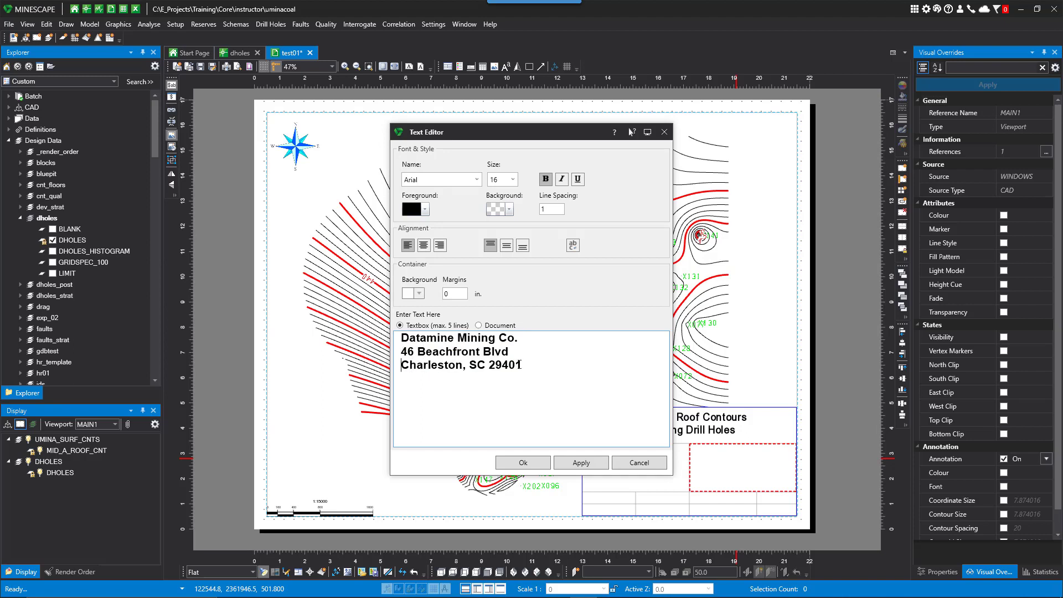
Centre the company name and address horizontally and vertically in the cell, keeping the text bold.
{"action": "left_click_drag", "start_coordinate": [519, 365], "coordinate": [380, 348]}
{"action": "left_click", "coordinate": [505, 247]}
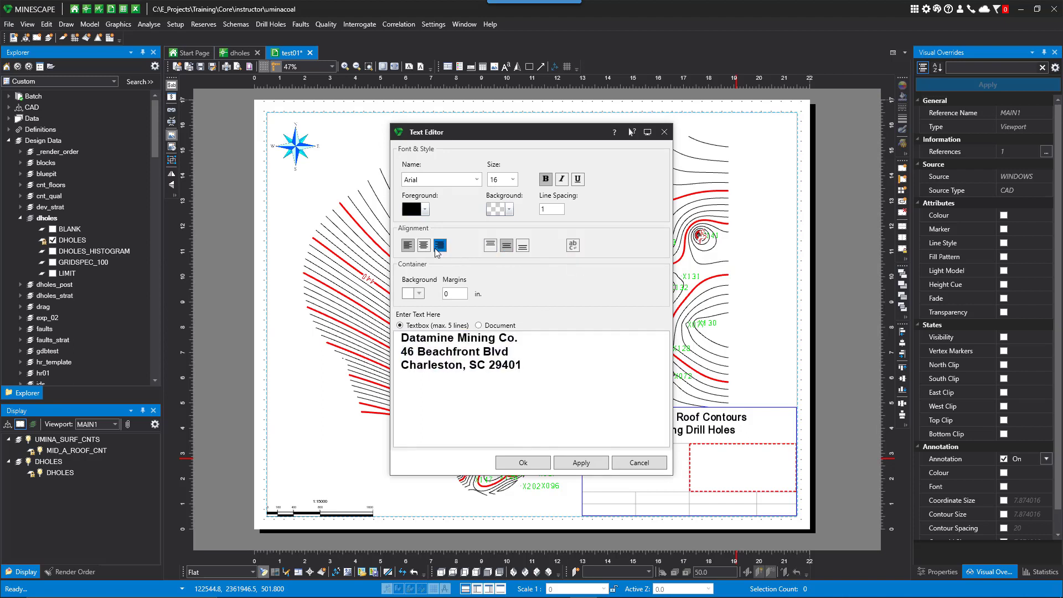
{"action": "left_click", "coordinate": [422, 247]}
{"action": "left_click", "coordinate": [423, 246]}
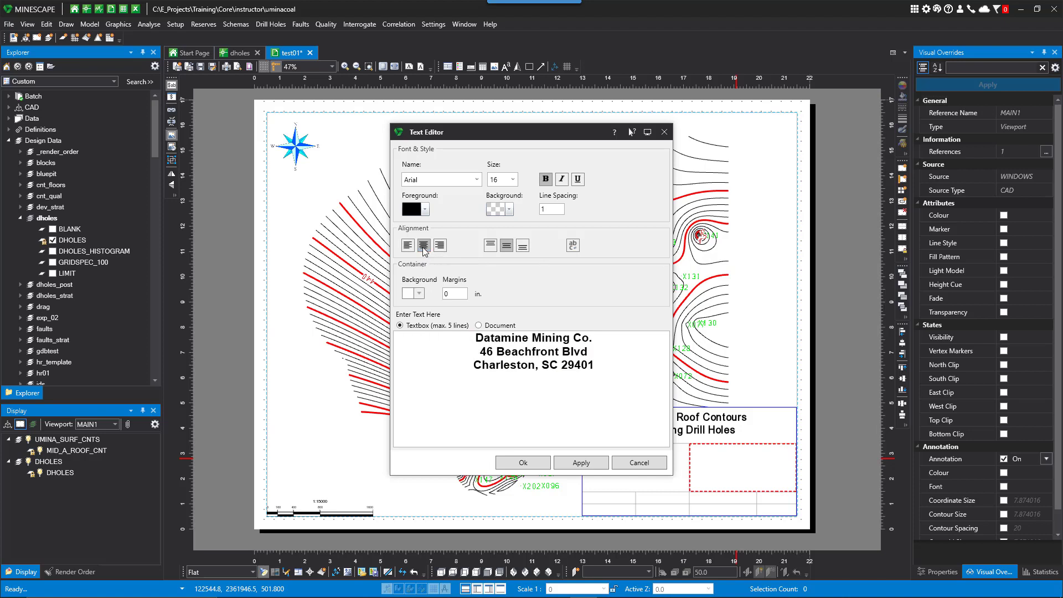
{"action": "left_click", "coordinate": [545, 180]}
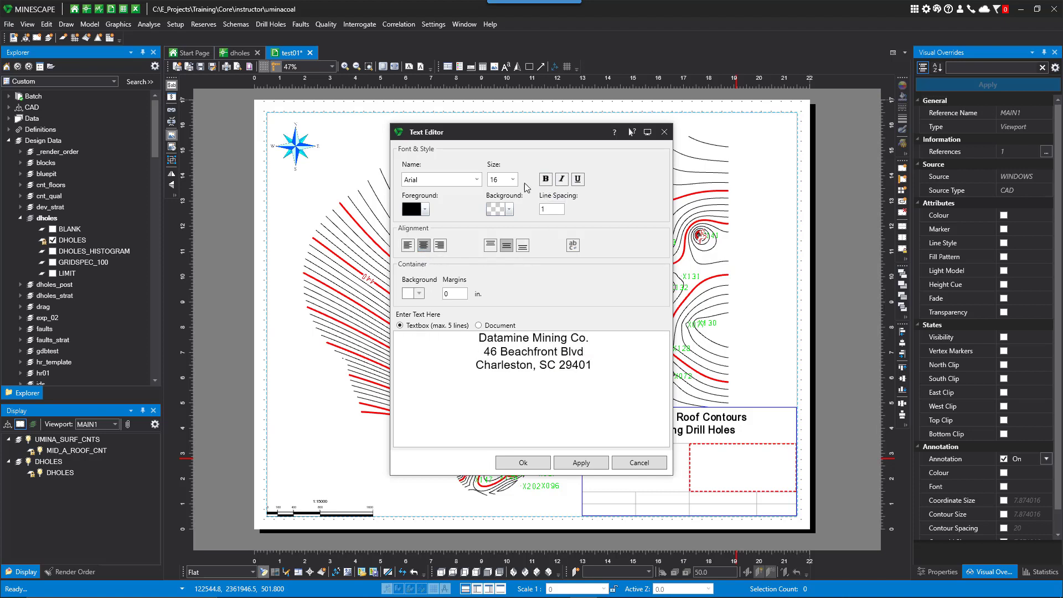
{"action": "left_click", "coordinate": [545, 178]}
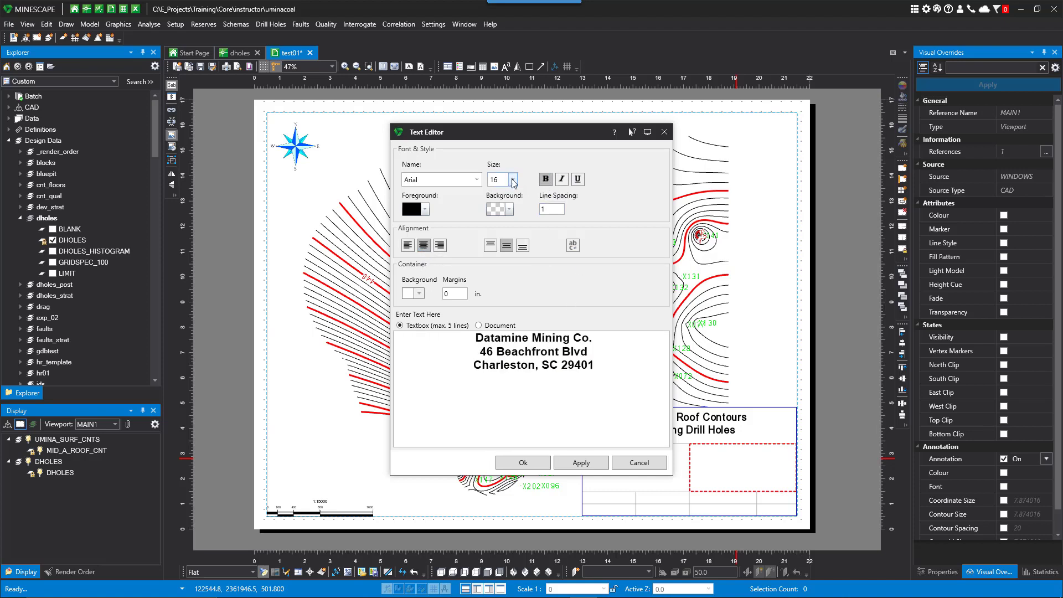
Set the company text's size to 28 and accept it, and reduce the size to 26.
{"action": "left_click", "coordinate": [513, 180]}
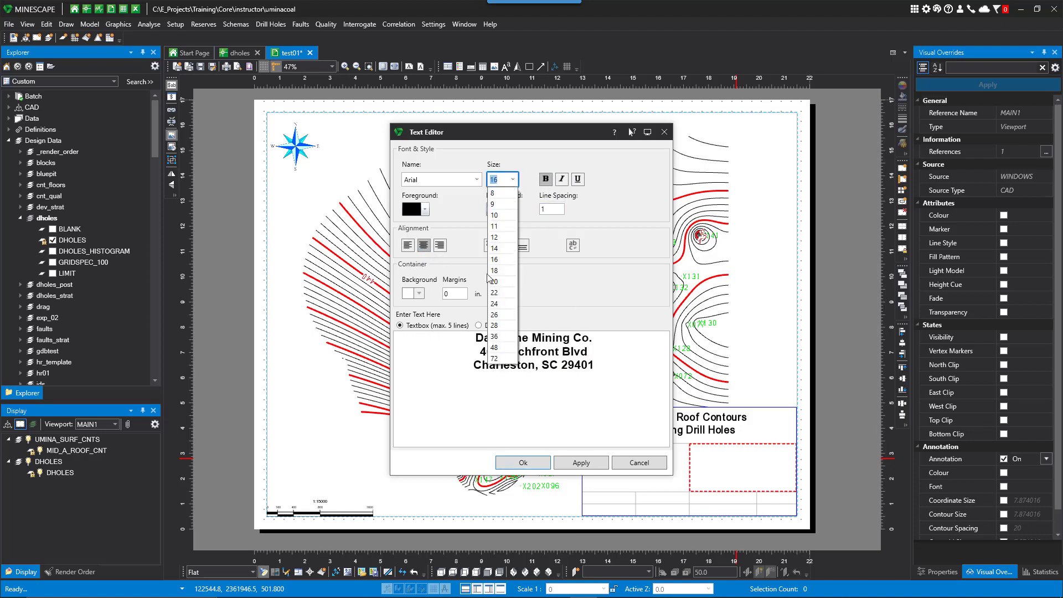
{"action": "left_click", "coordinate": [494, 326]}
{"action": "left_click", "coordinate": [523, 462]}
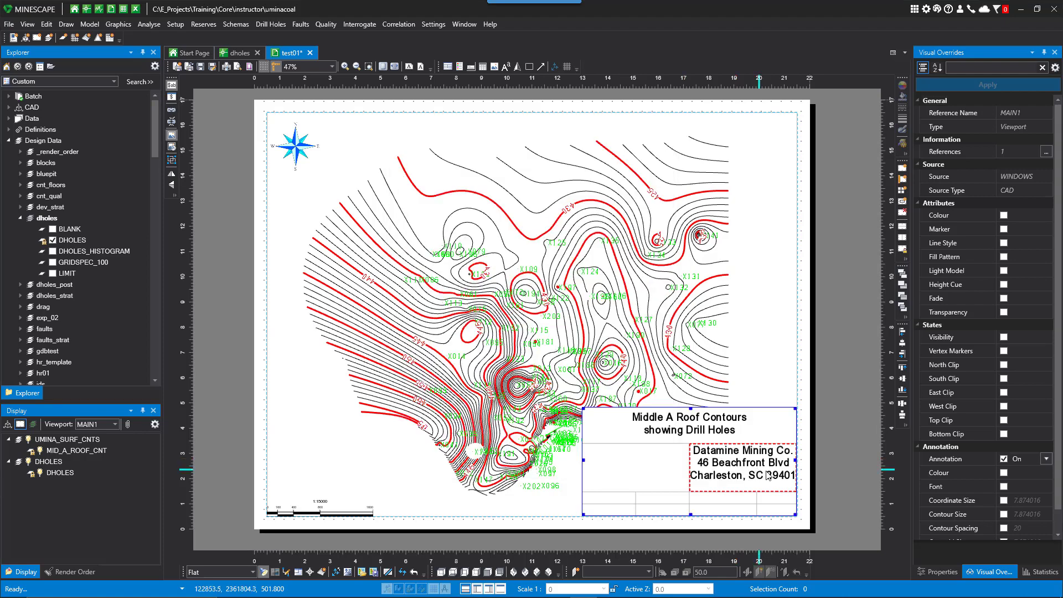
{"action": "double_click", "coordinate": [754, 474]}
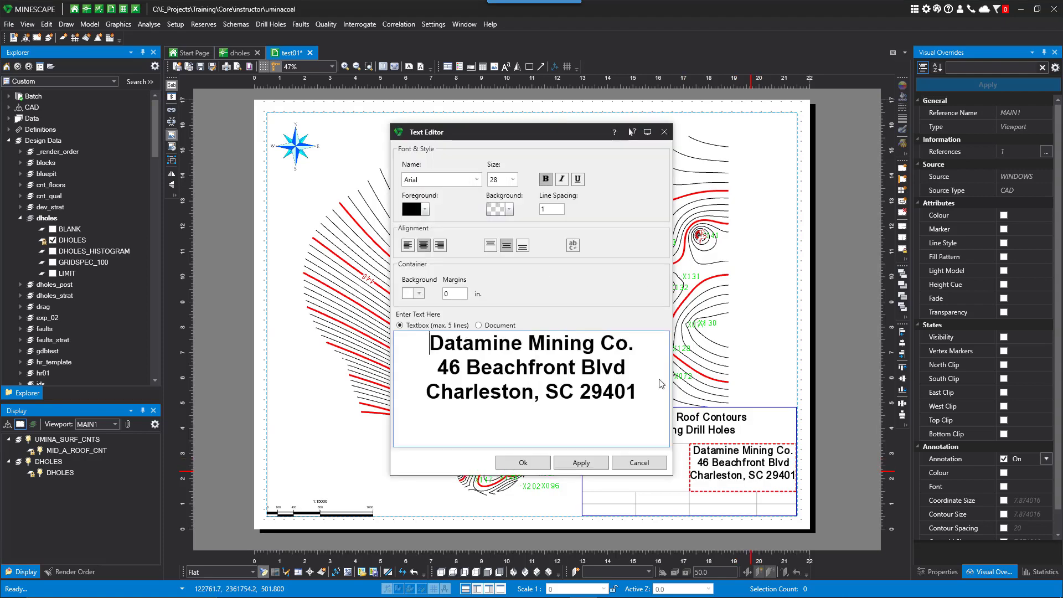
{"action": "left_click", "coordinate": [512, 180]}
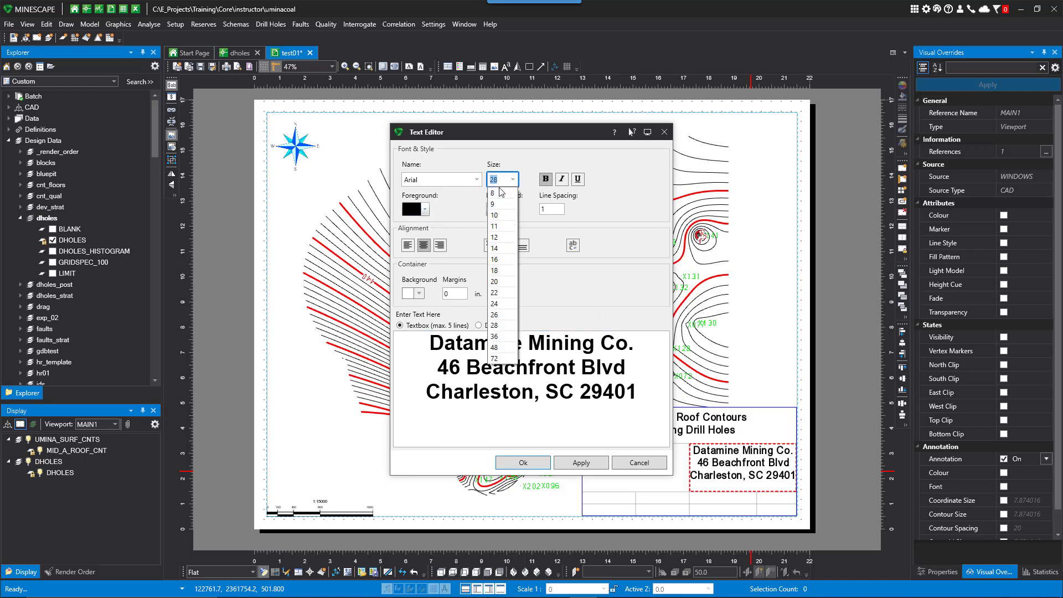
{"action": "left_click", "coordinate": [496, 315]}
{"action": "left_click", "coordinate": [520, 462]}
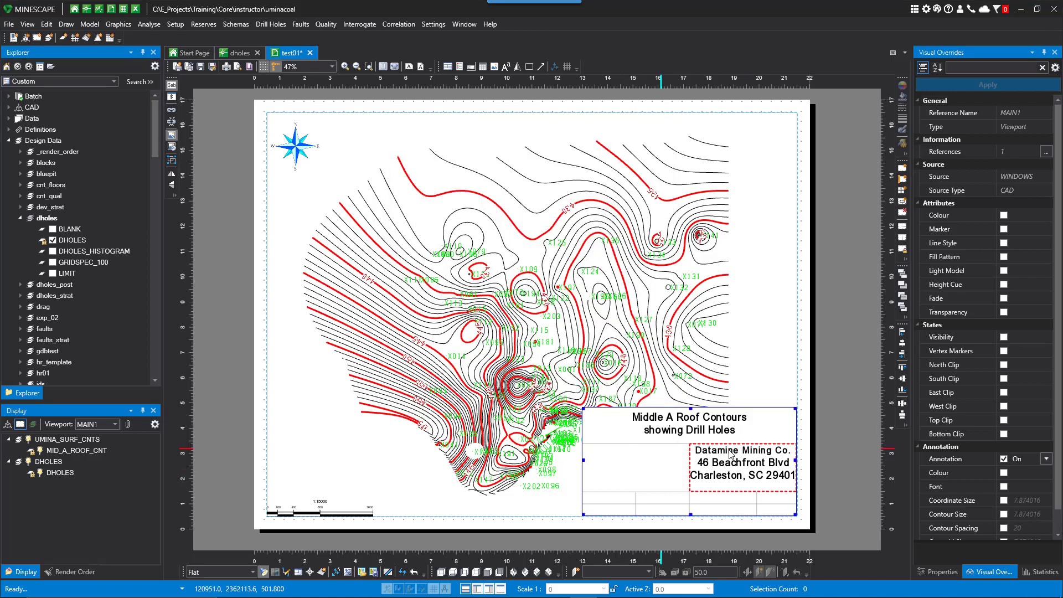
Create an image sub-container in the empty cell beside the company address and load Decker_Coal.png into it.
{"action": "right_click", "coordinate": [642, 464]}
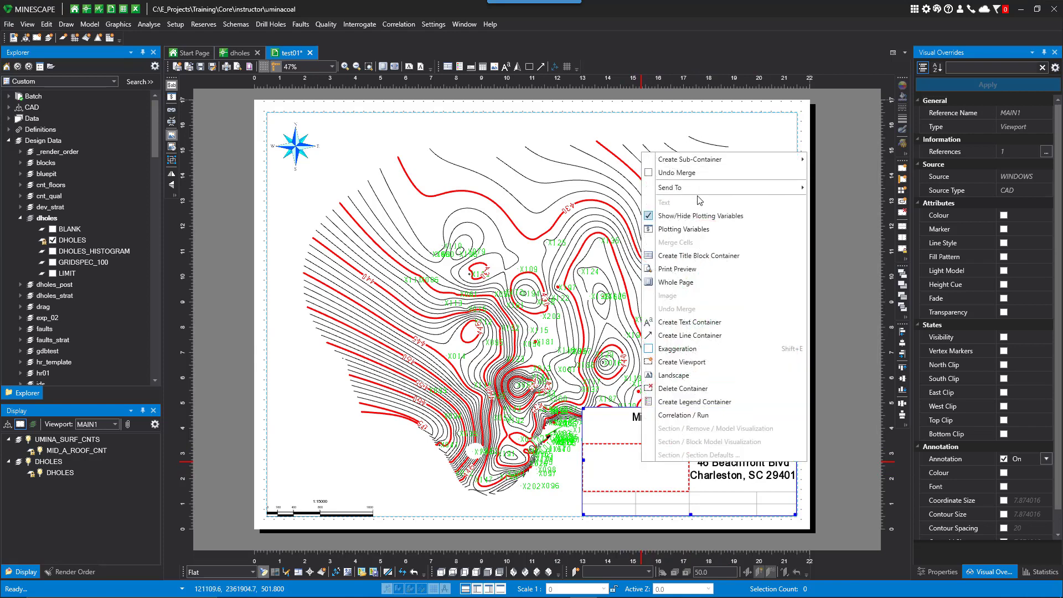
{"action": "mouse_move", "coordinate": [698, 193]}
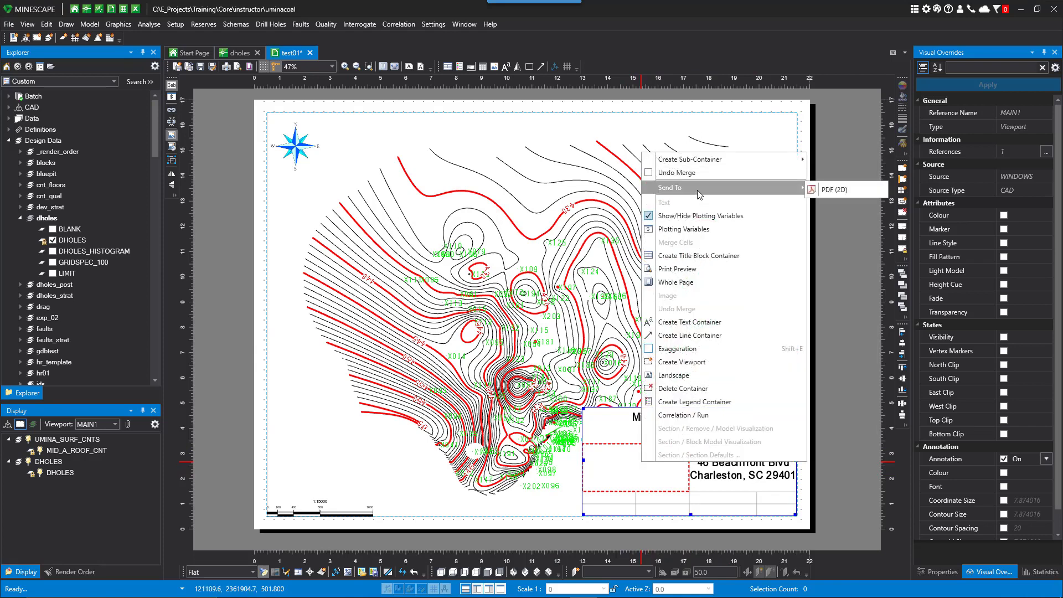
{"action": "mouse_move", "coordinate": [705, 159]}
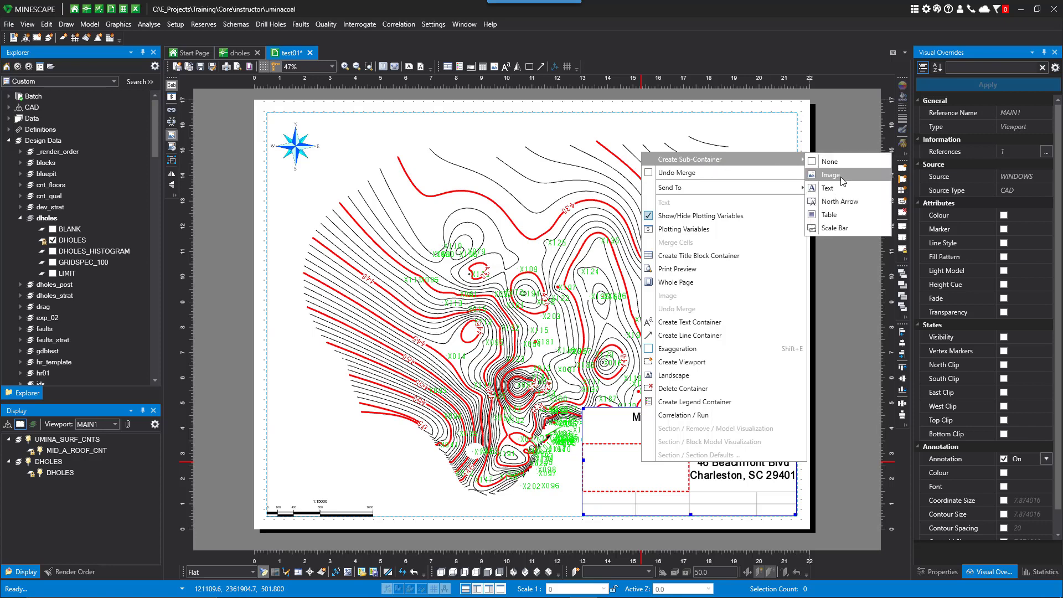
{"action": "left_click", "coordinate": [830, 175]}
{"action": "left_click", "coordinate": [635, 469]}
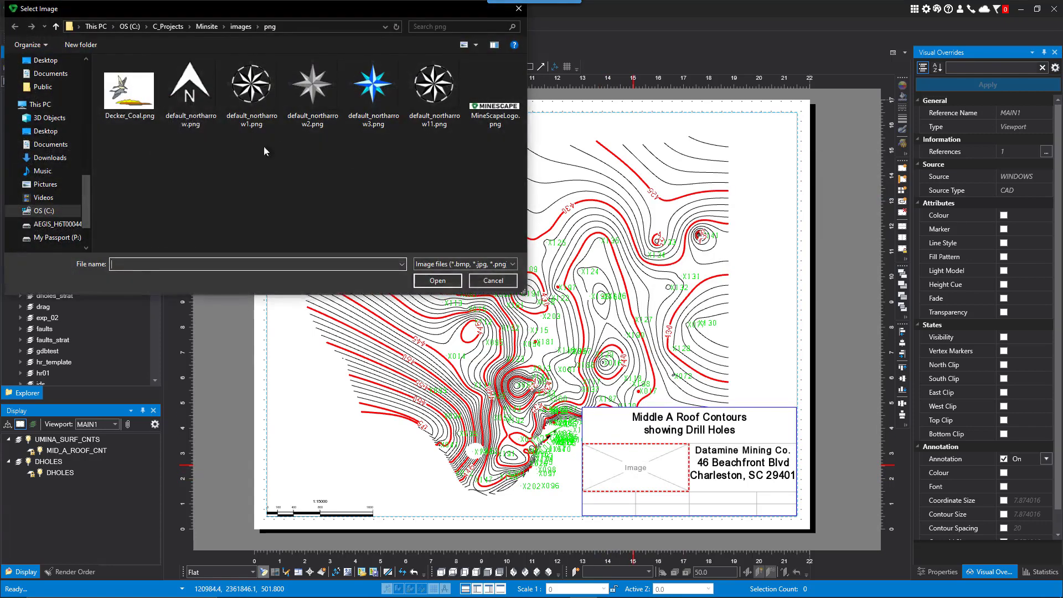
{"action": "left_click", "coordinate": [129, 89]}
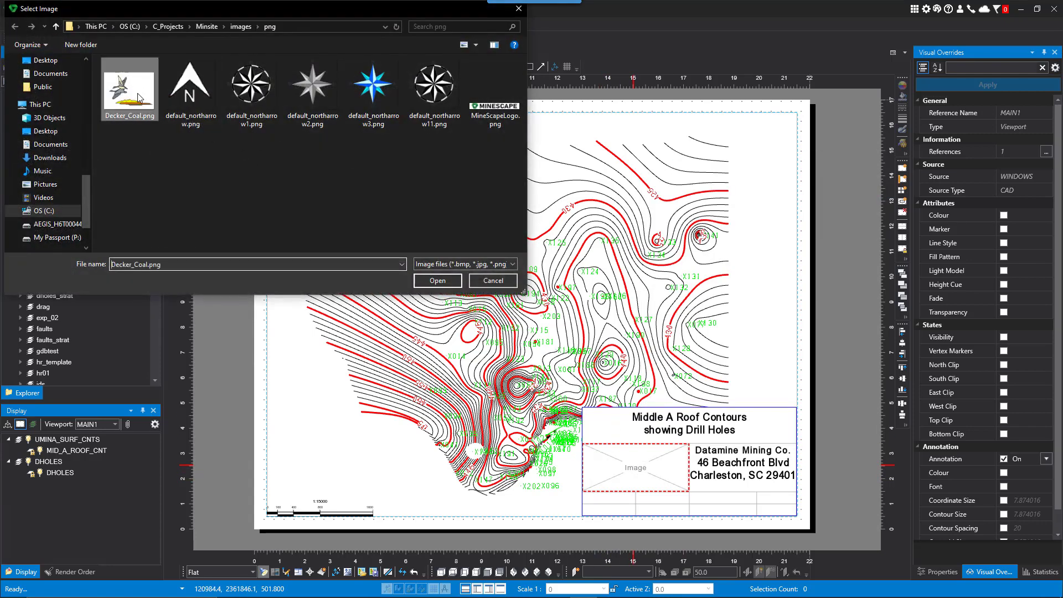
{"action": "left_click", "coordinate": [453, 283]}
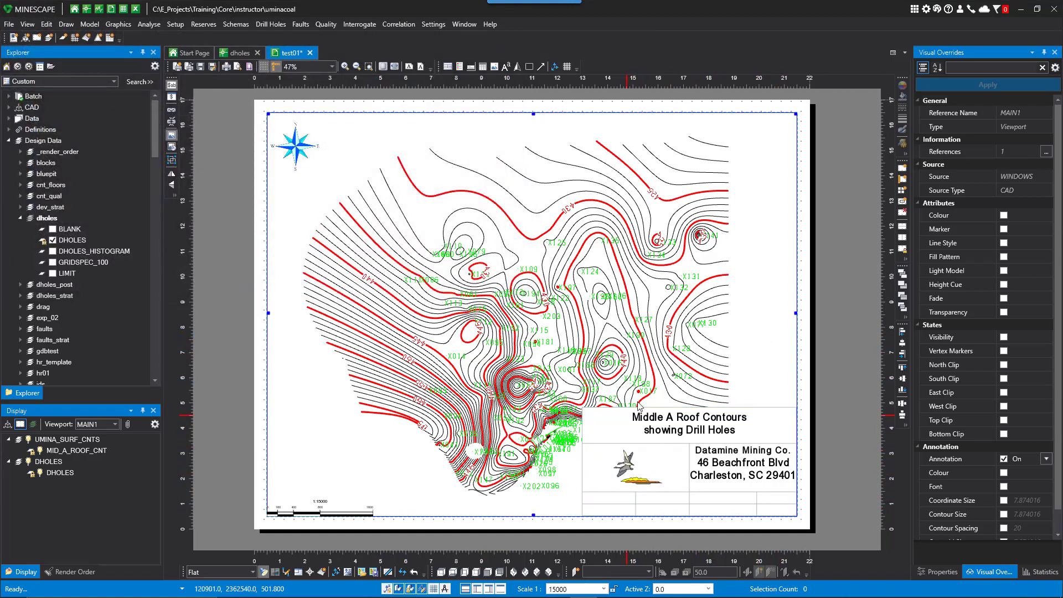
Examine the file types available for saving the plot under another name, and cancel the save.
{"action": "left_click", "coordinate": [211, 68]}
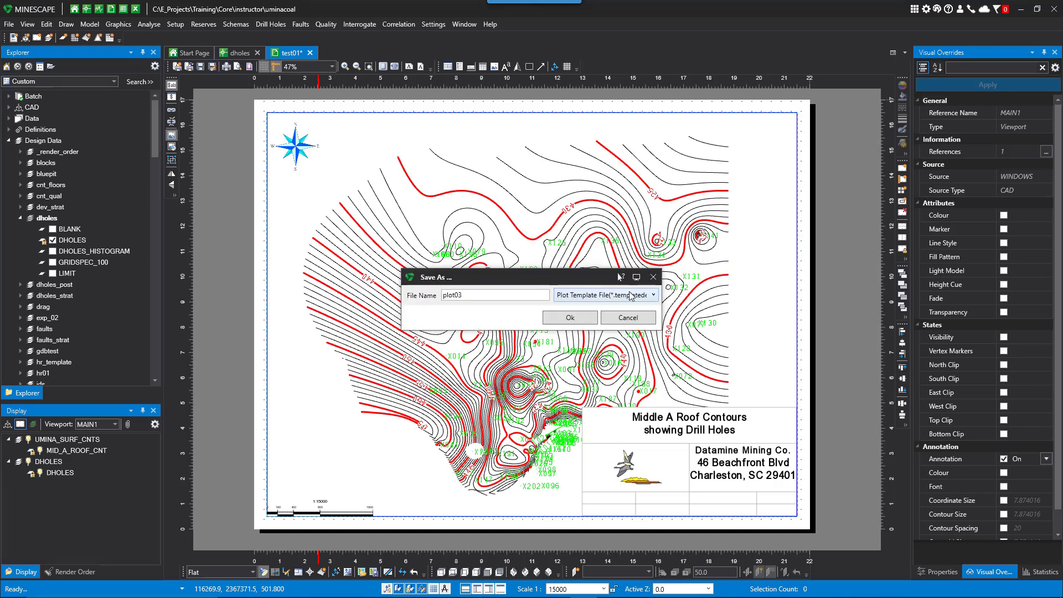
{"action": "left_click", "coordinate": [632, 295]}
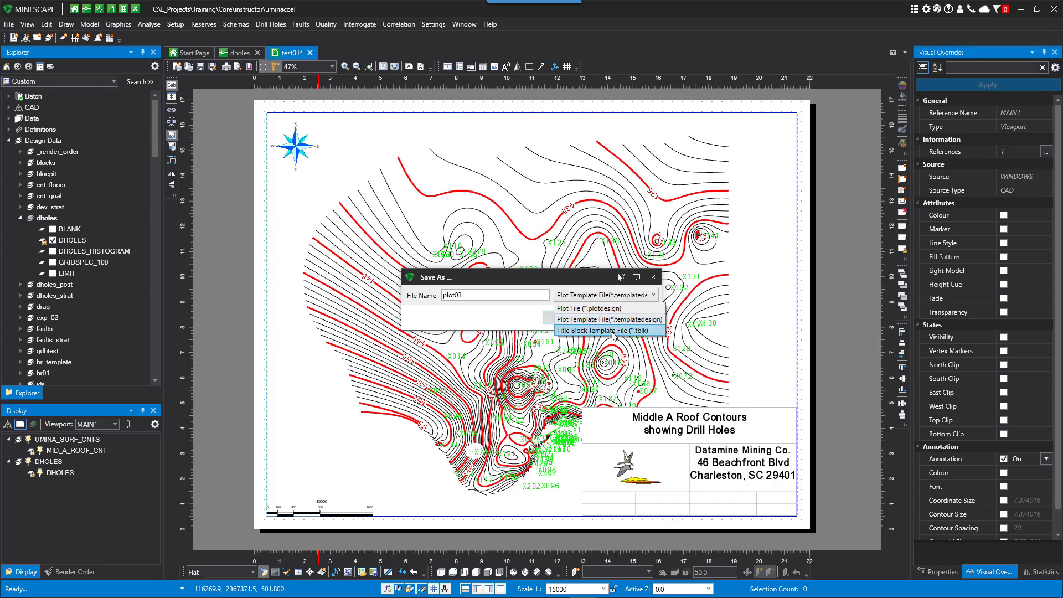
{"action": "left_click", "coordinate": [563, 279]}
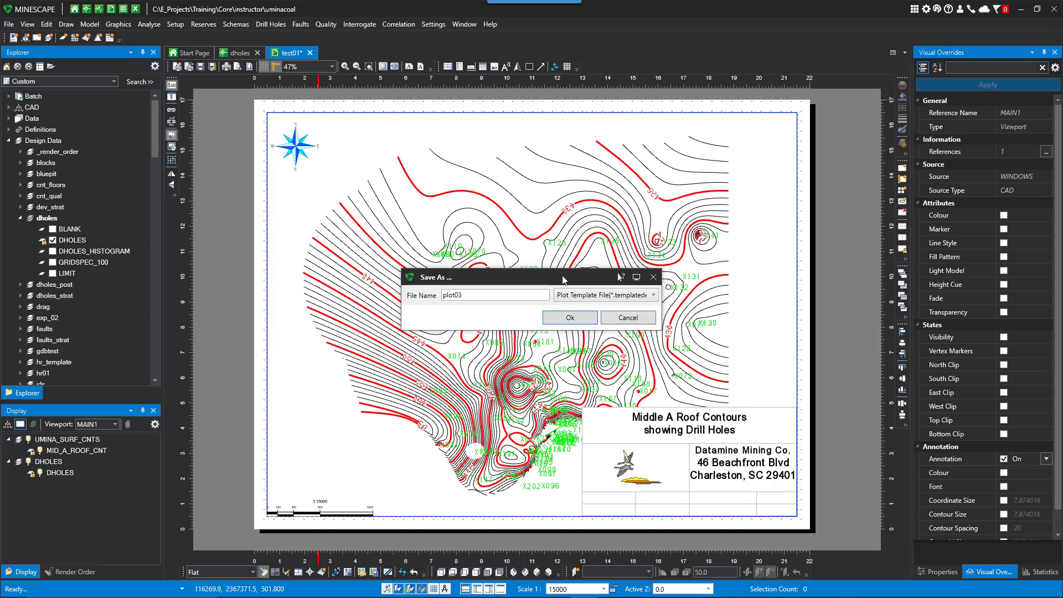
{"action": "left_click", "coordinate": [629, 318]}
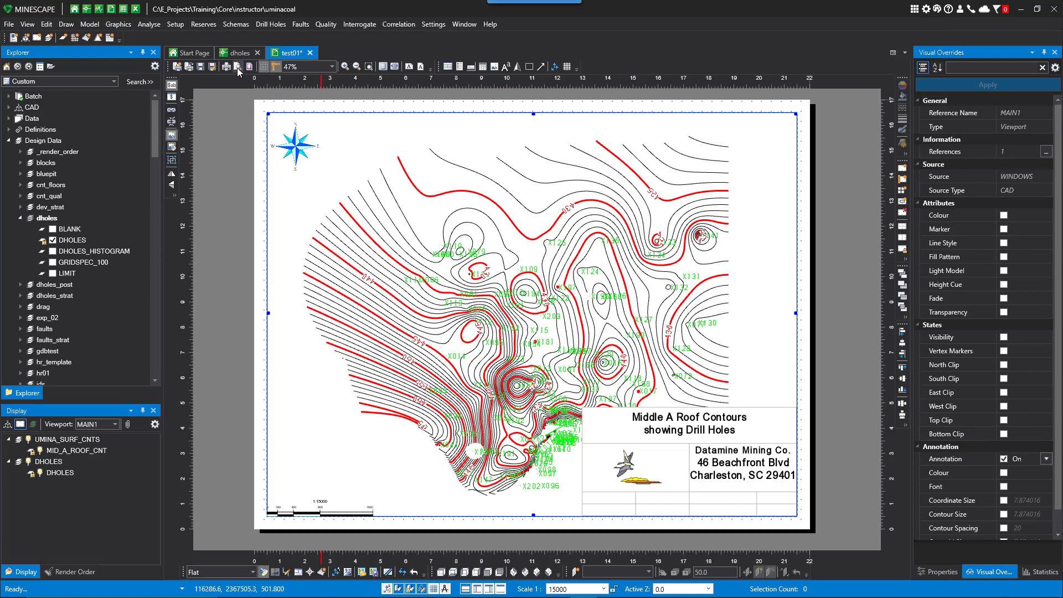
View the finished plot page in print preview and return to the design.
{"action": "left_click", "coordinate": [238, 67]}
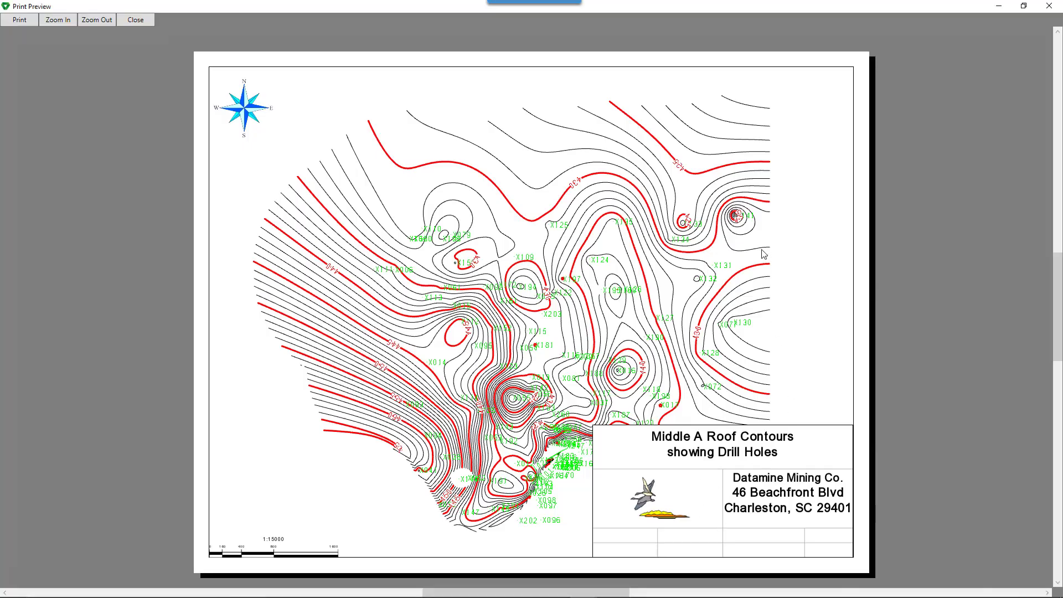
{"action": "left_click", "coordinate": [134, 20]}
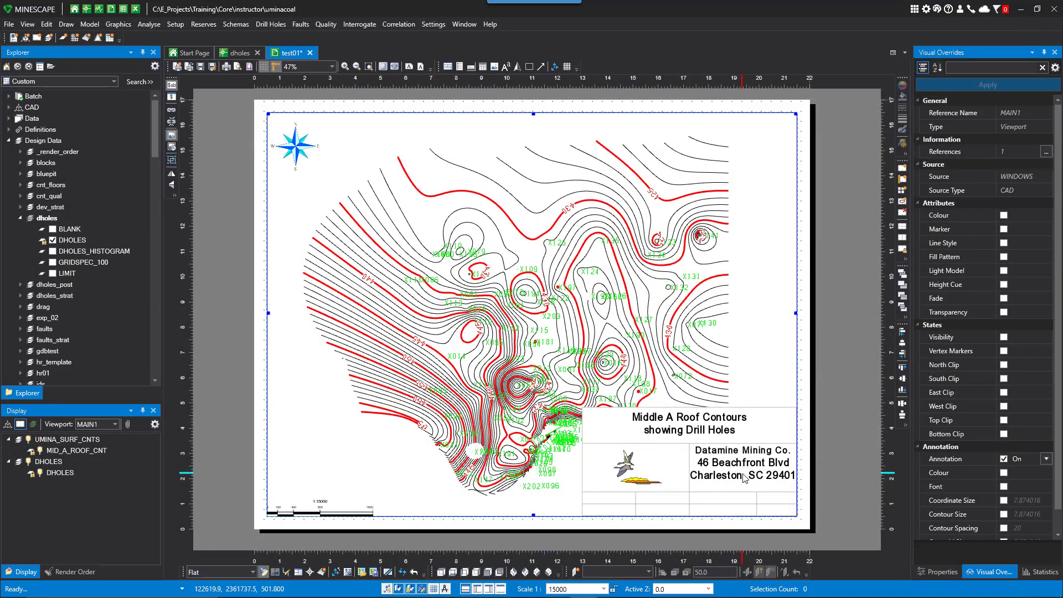
Zoom in and out around the title block, pan the page and fit the whole page on screen.
{"action": "scroll", "coordinate": [750, 475], "scroll_direction": "up", "scroll_amount": 5}
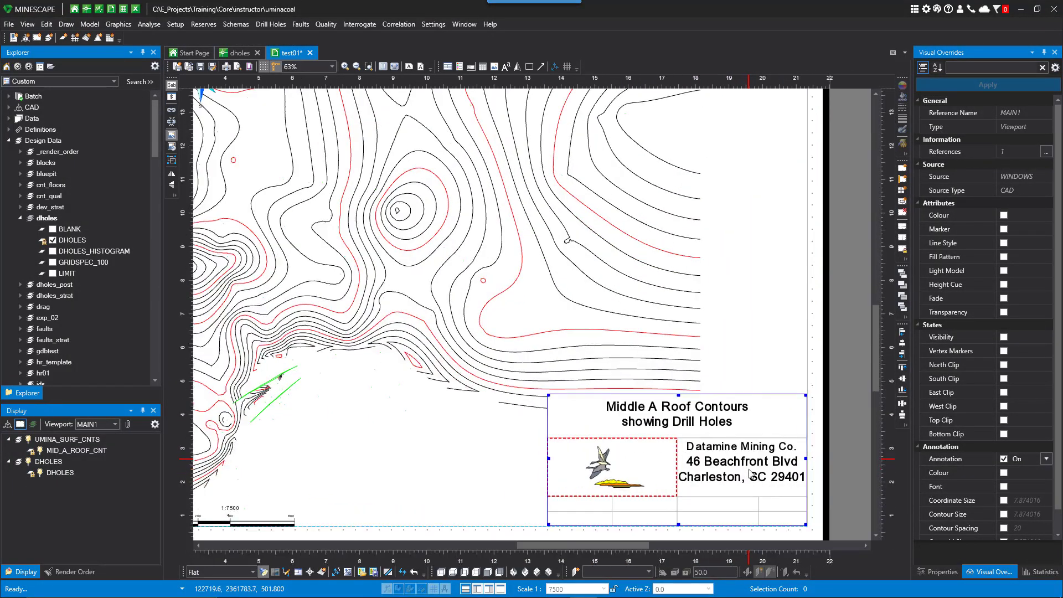
{"action": "scroll", "coordinate": [750, 475], "scroll_direction": "down", "scroll_amount": 1}
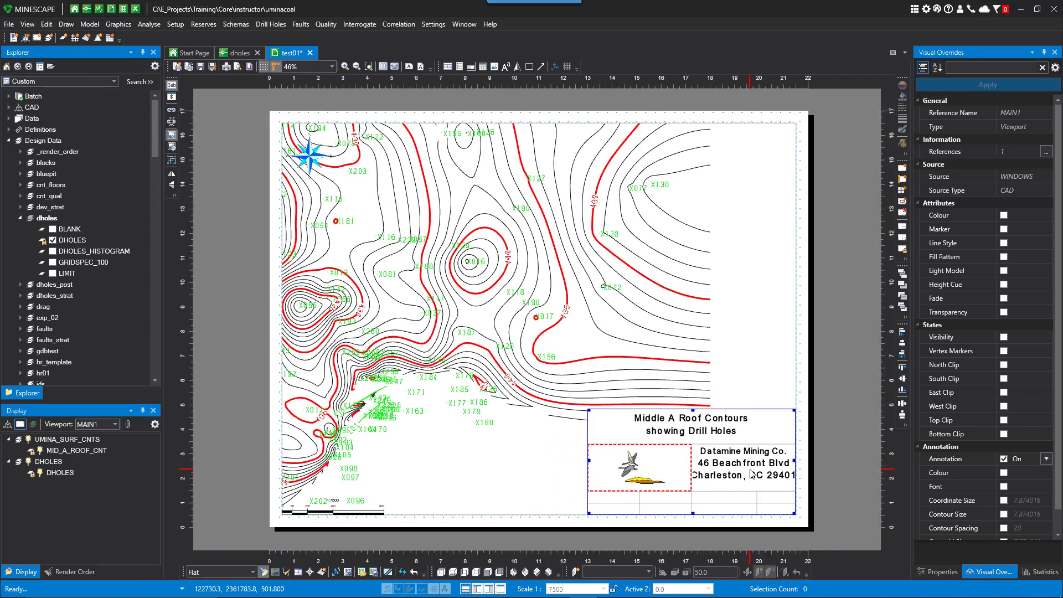
{"action": "mouse_move", "coordinate": [805, 375]}
{"action": "middle_mouse_down"}
{"action": "mouse_move", "coordinate": [706, 449]}
{"action": "mouse_move", "coordinate": [791, 381]}
{"action": "middle_mouse_up"}
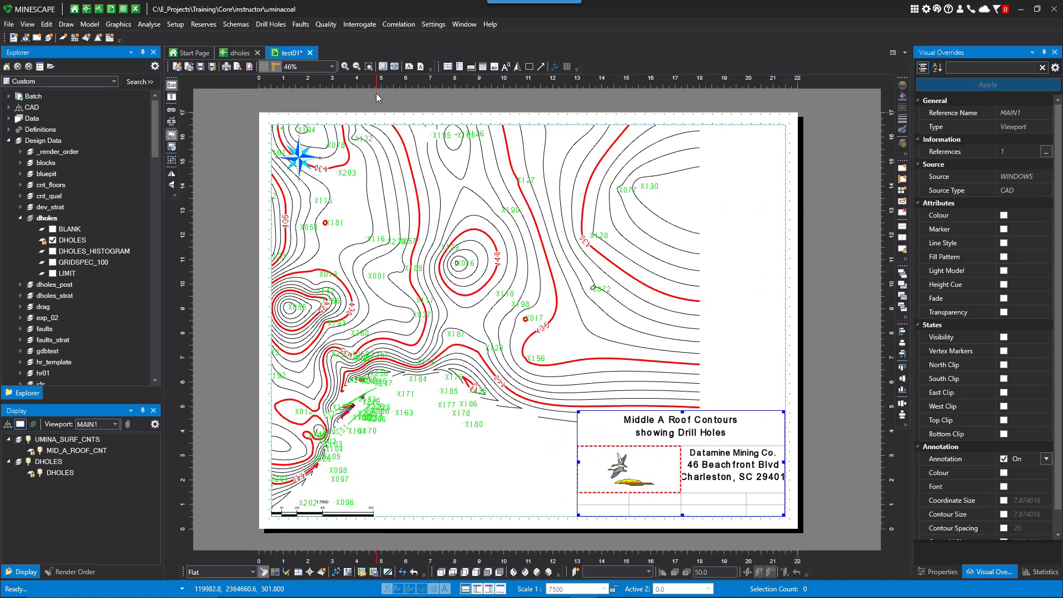
{"action": "left_click", "coordinate": [383, 66]}
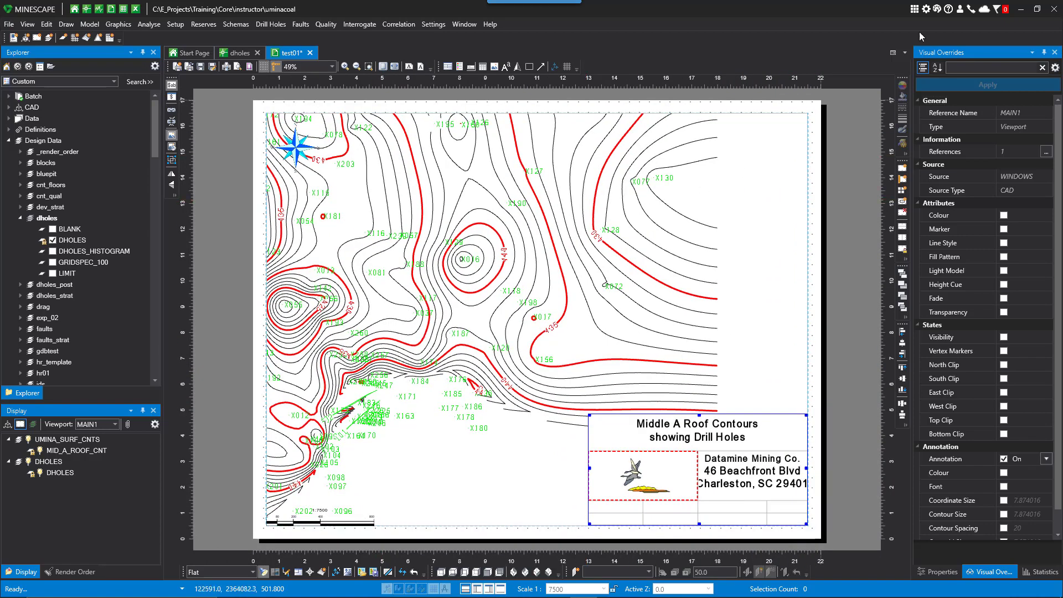
Review the Plot Designer settings, including the option to keep the paper centred on screen, and close them unchanged.
{"action": "left_click", "coordinate": [925, 10]}
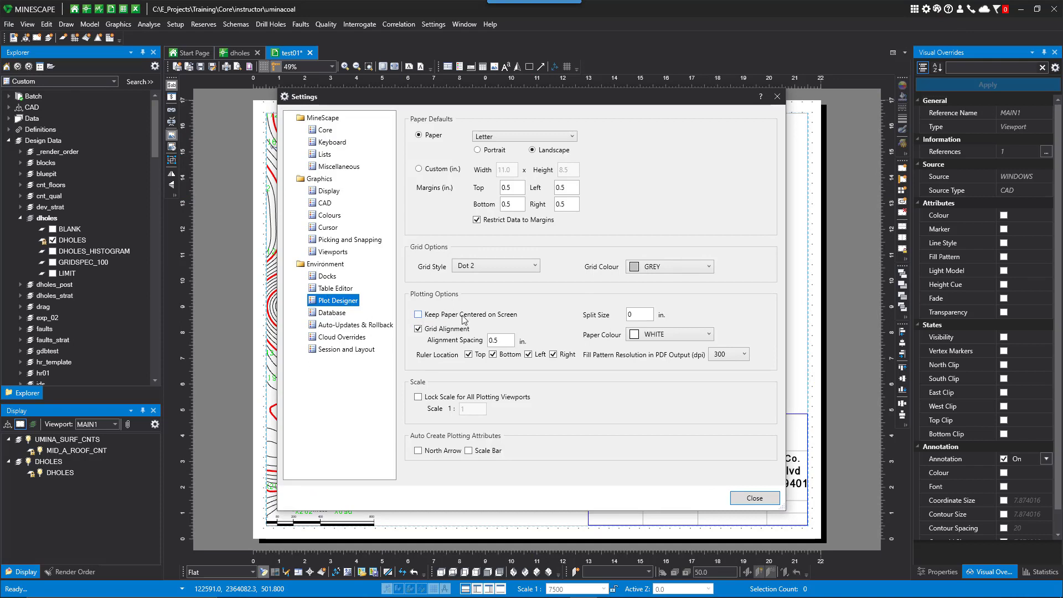
{"action": "left_click", "coordinate": [754, 498]}
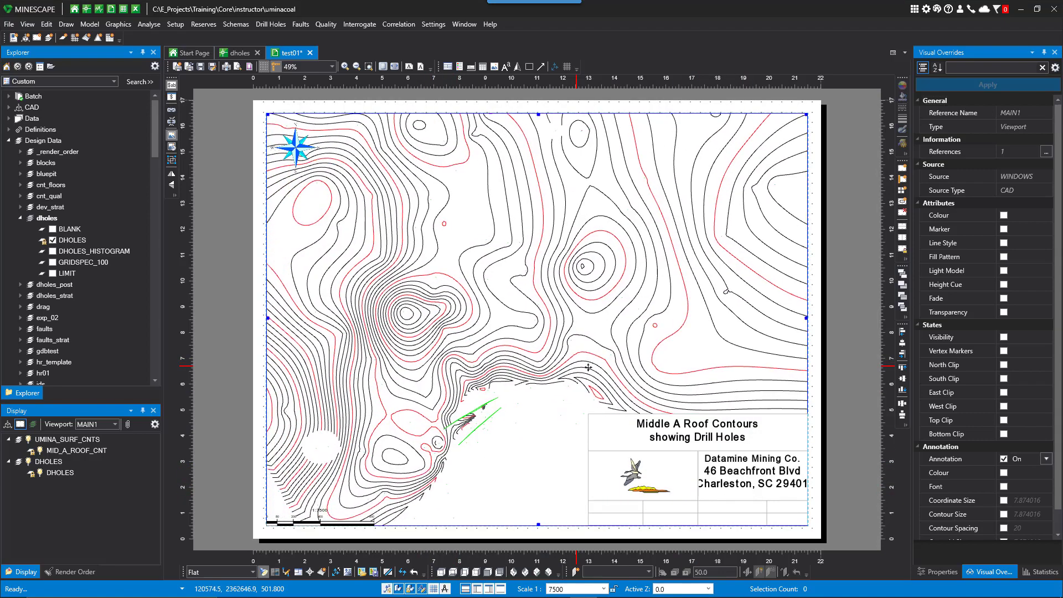
Close the test01 plot without saving its changes.
{"action": "middle_click_drag", "start_coordinate": [588, 367], "coordinate": [617, 372]}
{"action": "scroll", "coordinate": [559, 372], "scroll_direction": "down", "scroll_amount": 1}
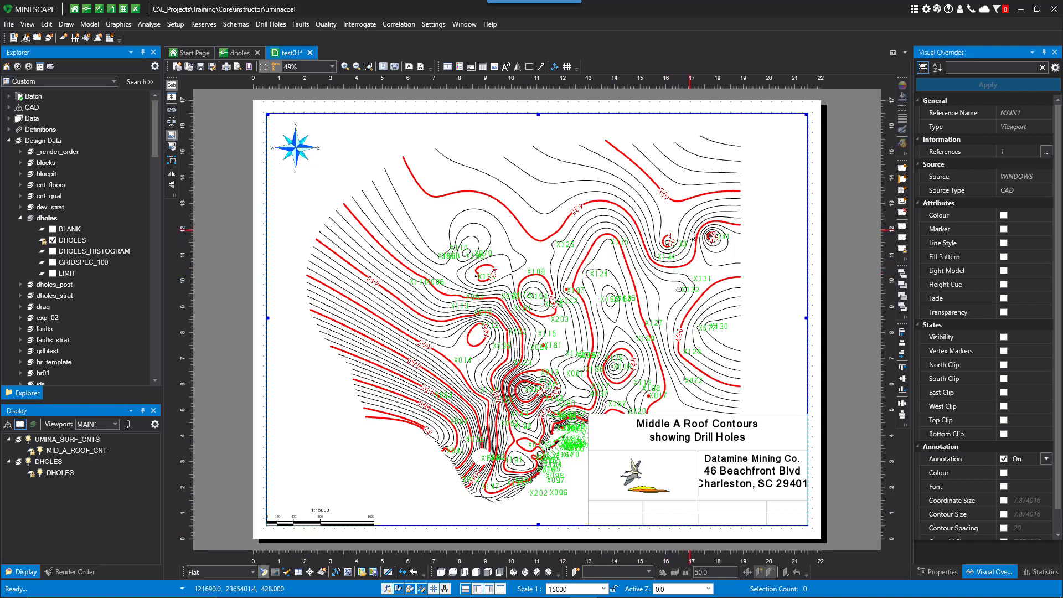
{"action": "left_click", "coordinate": [310, 53]}
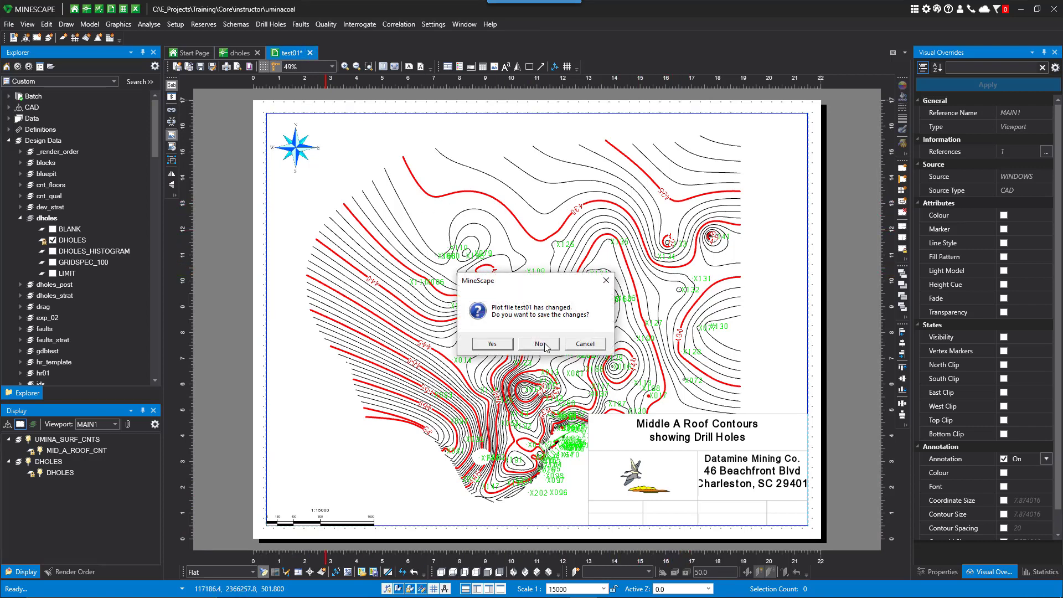
{"action": "left_click", "coordinate": [539, 344]}
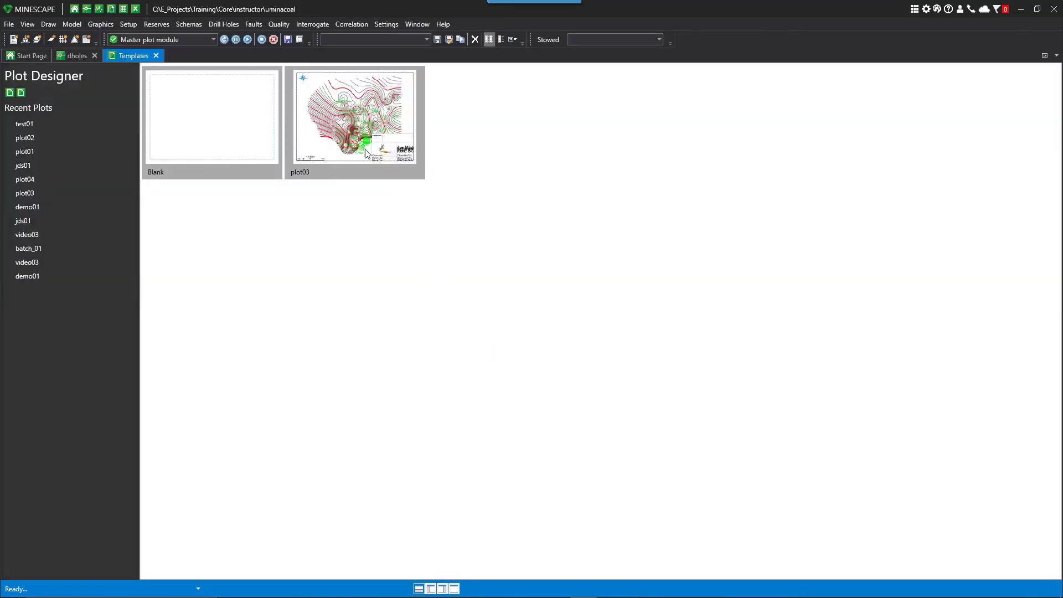
Create a plot named test02 from the plot03 template.
{"action": "left_click", "coordinate": [365, 123]}
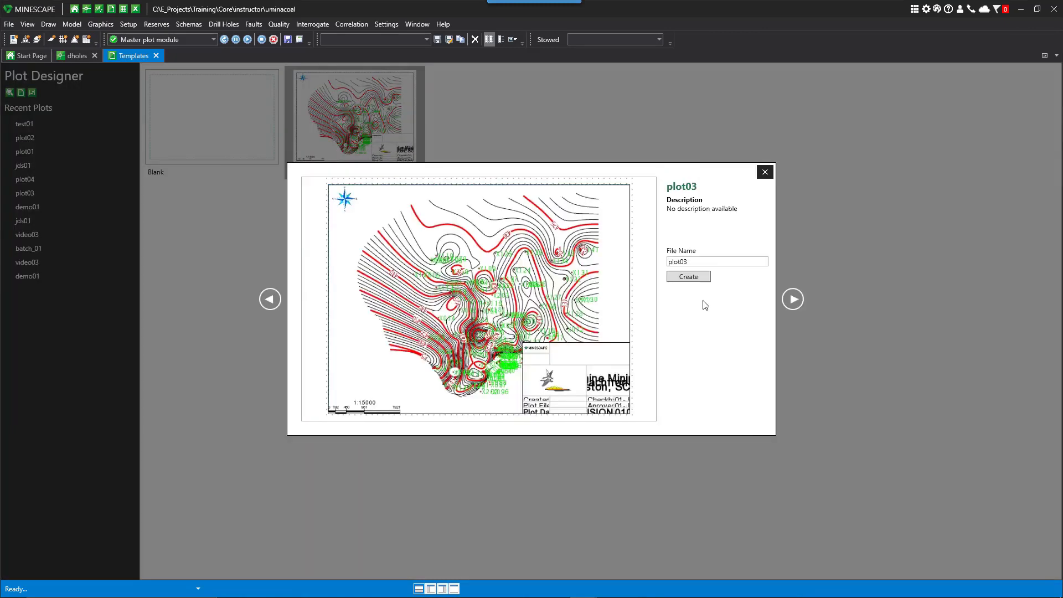
{"action": "left_click_drag", "start_coordinate": [699, 265], "coordinate": [653, 267]}
{"action": "type", "text": "test02"}
{"action": "left_click", "coordinate": [680, 278]}
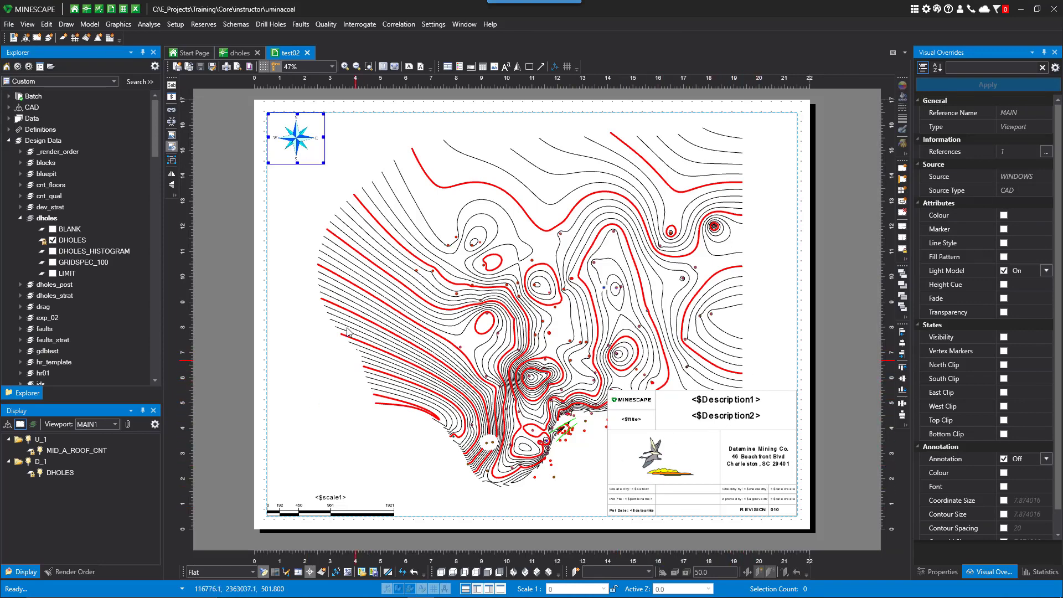
Display the title block's variable values and set Description 1 to "MIddle A Roof Contours" and Description 2 to "showing Drill Holes".
{"action": "left_click", "coordinate": [172, 86]}
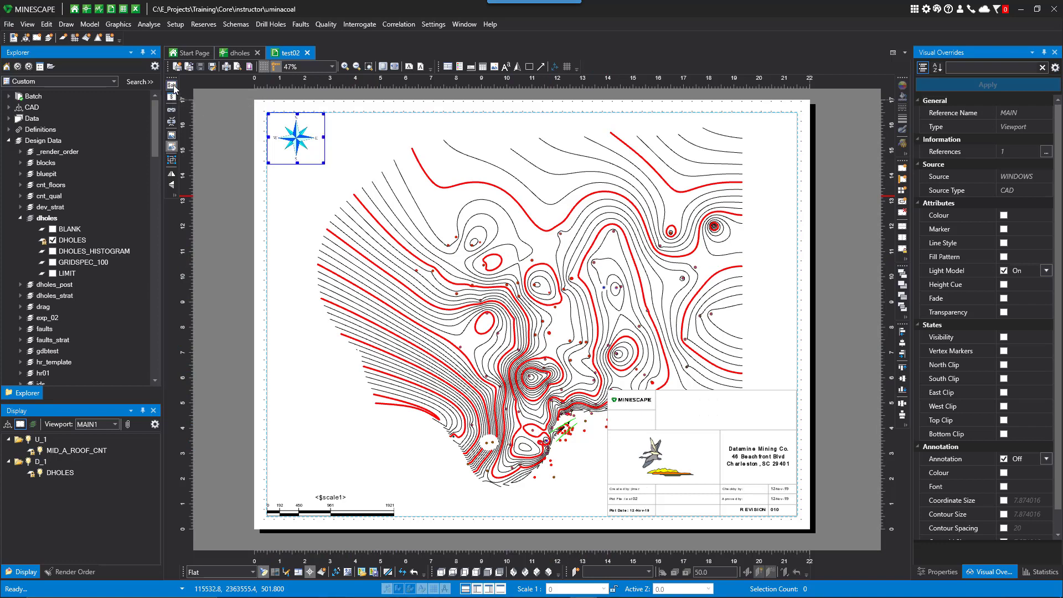
{"action": "left_click", "coordinate": [172, 85]}
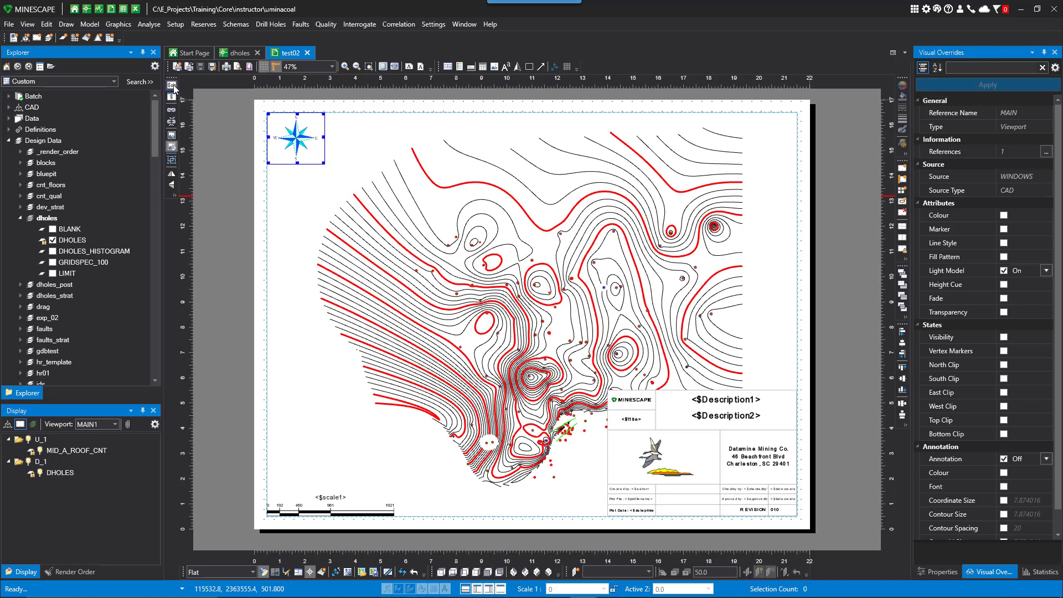
{"action": "left_click", "coordinate": [172, 97]}
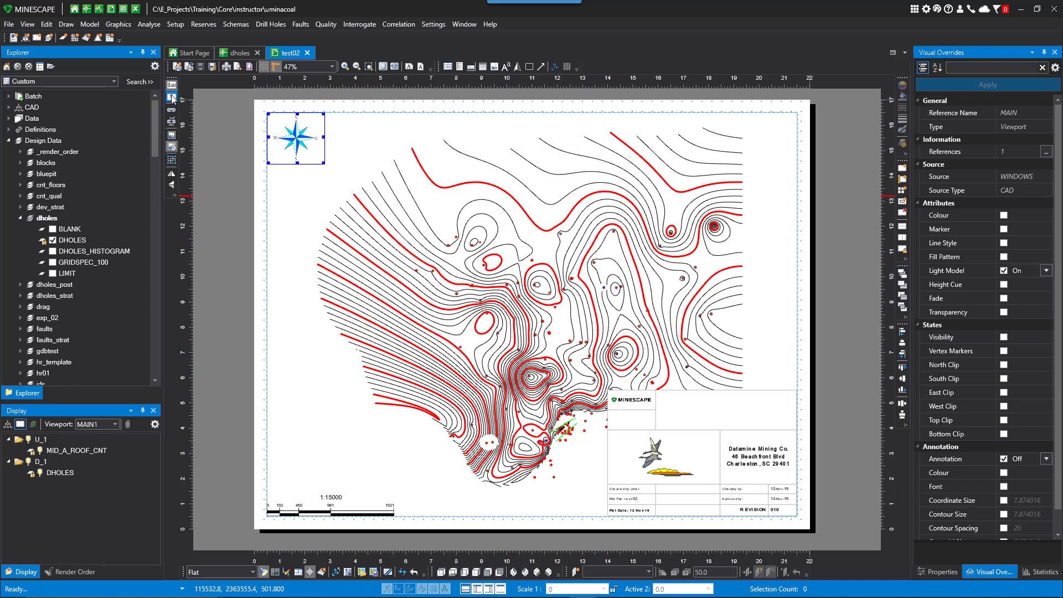
{"action": "left_click", "coordinate": [505, 245]}
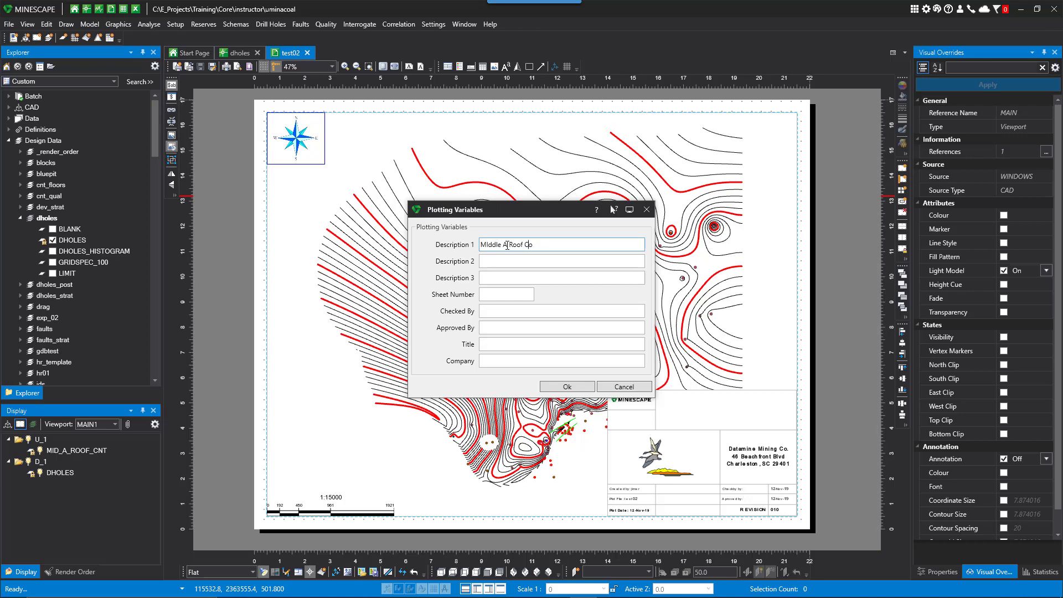
{"action": "type", "text": "MIddle A Roof Contours"}
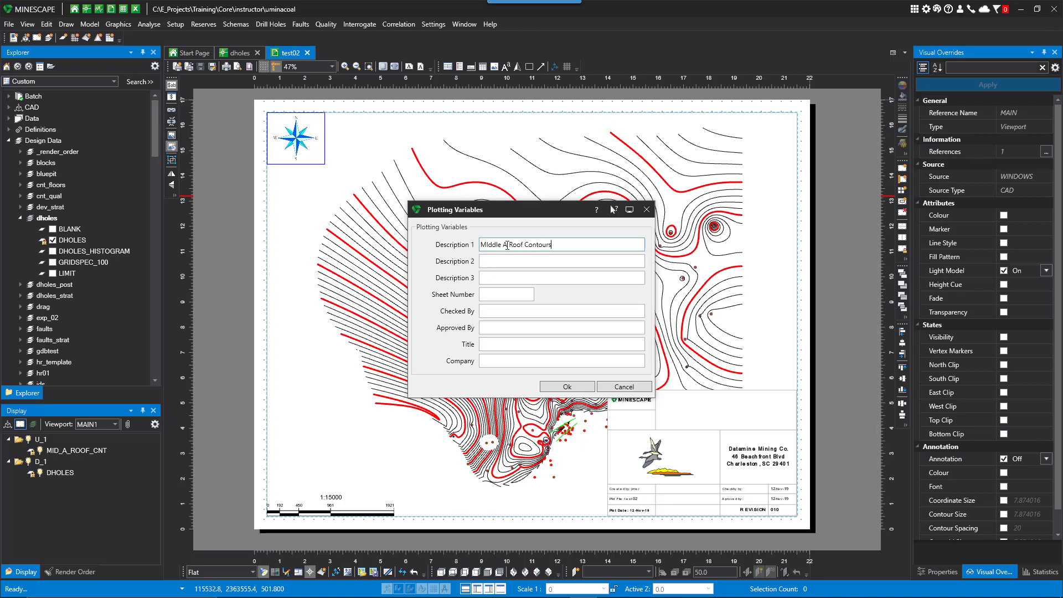
{"action": "key", "text": "Tab"}
{"action": "type", "text": "showing Dr"}
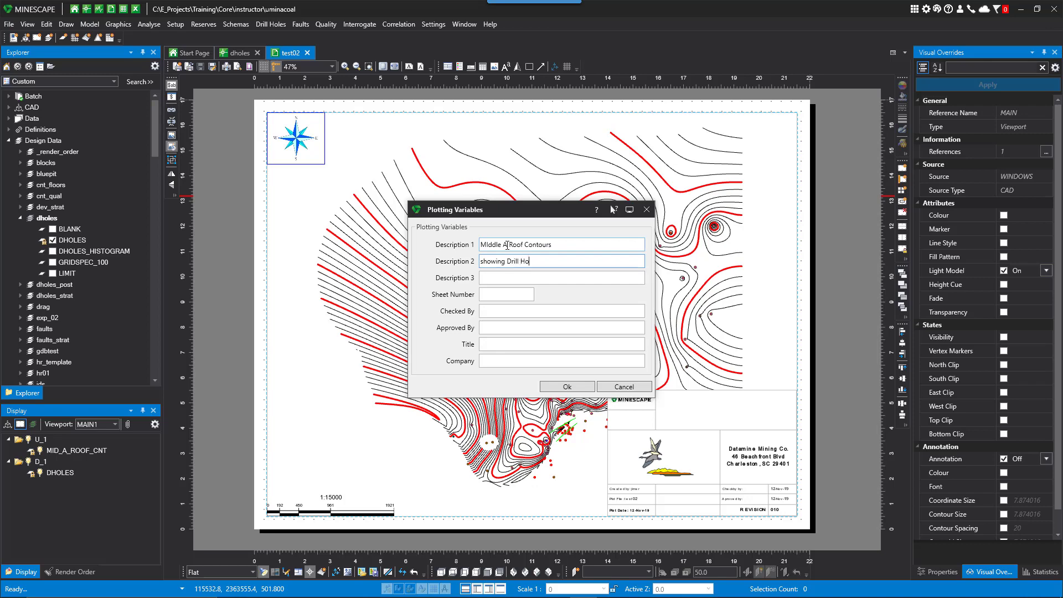
{"action": "key", "text": "Tab"}
{"action": "key", "text": "Tab"}
{"action": "key", "text": "Tab"}
{"action": "key", "text": "Tab"}
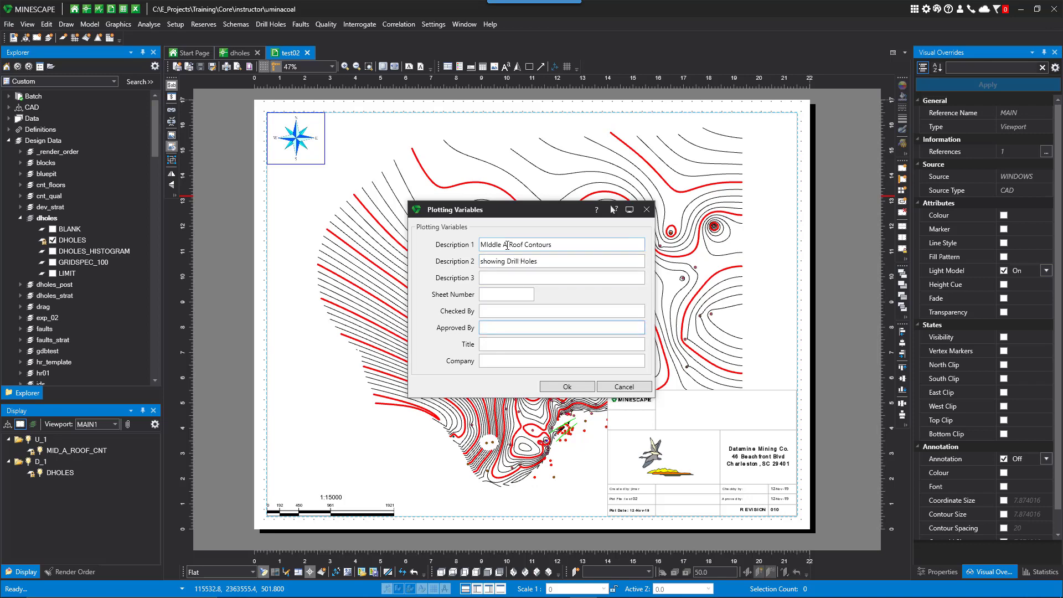
Enter the checker's and approver's initials, set the title to STRUCTURE and apply the plotting variables.
{"action": "left_click", "coordinate": [495, 311]}
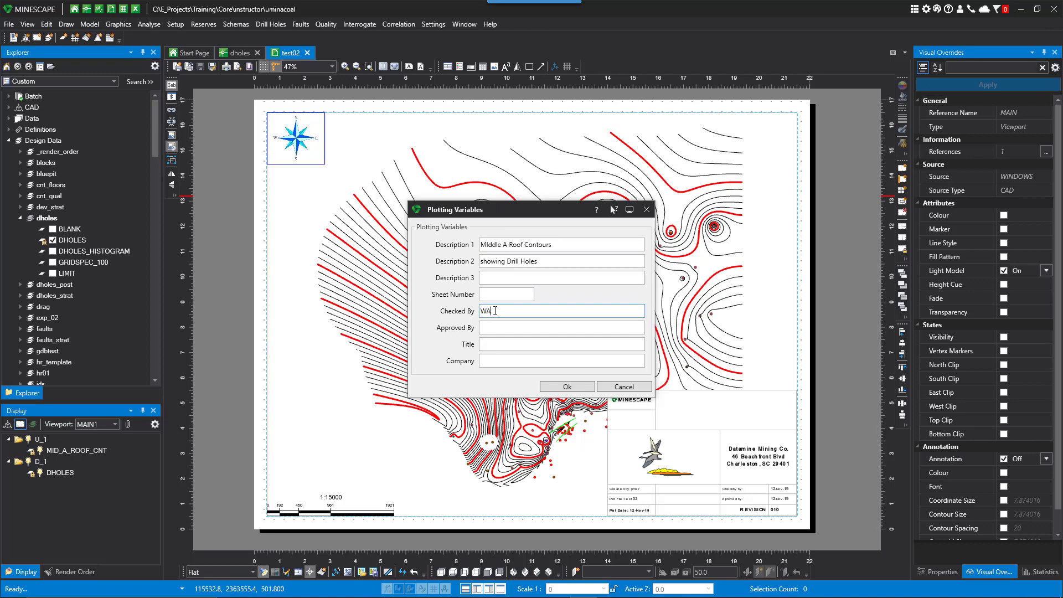
{"action": "left_click", "coordinate": [502, 329]}
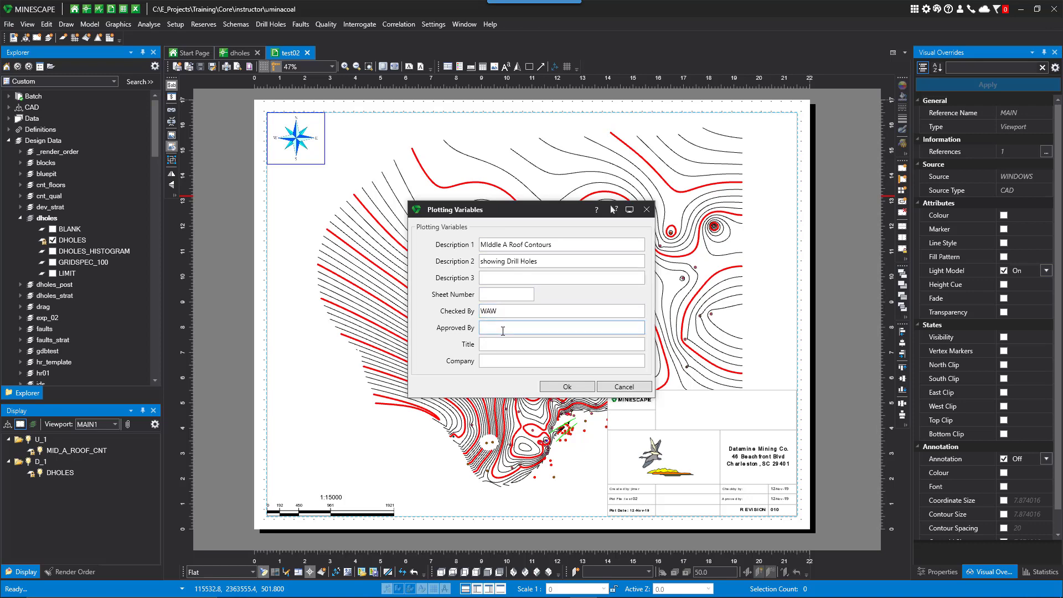
{"action": "left_click", "coordinate": [502, 345]}
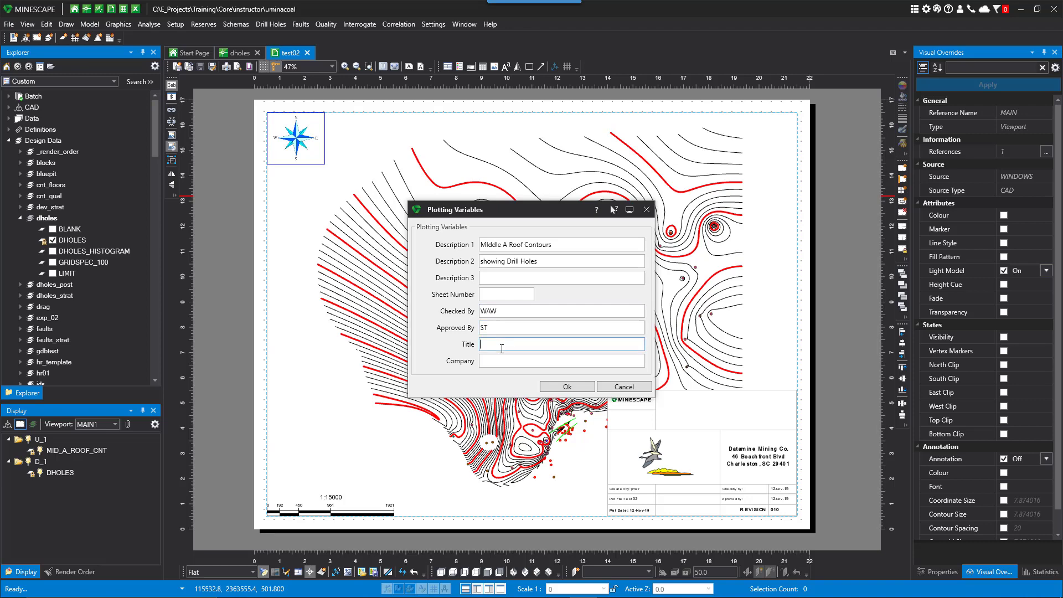
{"action": "type", "text": "STRUCTURE"}
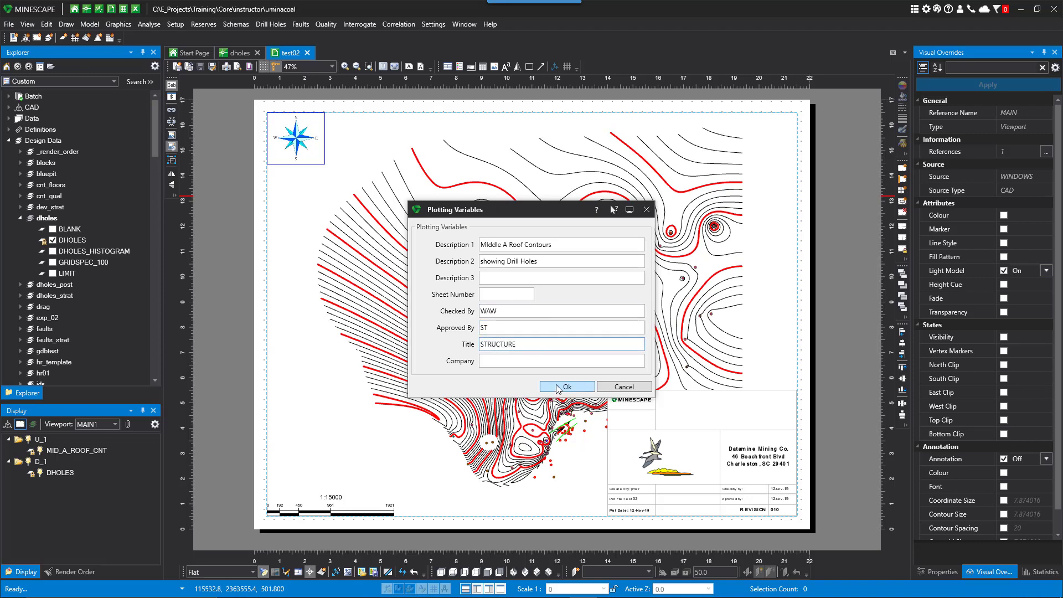
{"action": "left_click", "coordinate": [558, 387]}
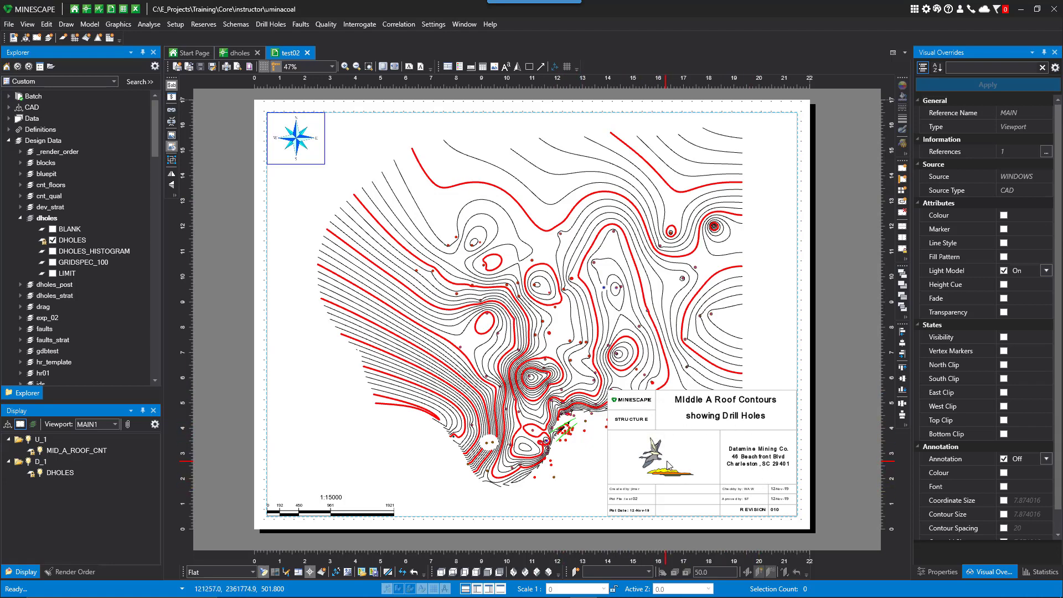
Zoom the map viewport out to 1:30000, reposition the contours and bring the scale back to 1:15000.
{"action": "scroll", "coordinate": [715, 469], "scroll_direction": "up", "scroll_amount": 2}
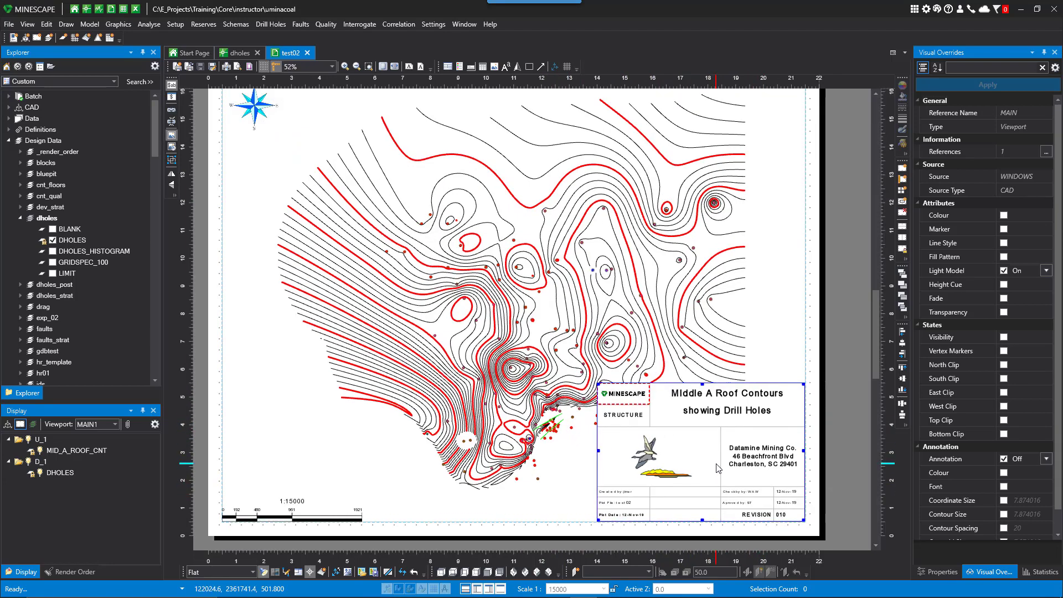
{"action": "scroll", "coordinate": [719, 467], "scroll_direction": "up", "scroll_amount": 1}
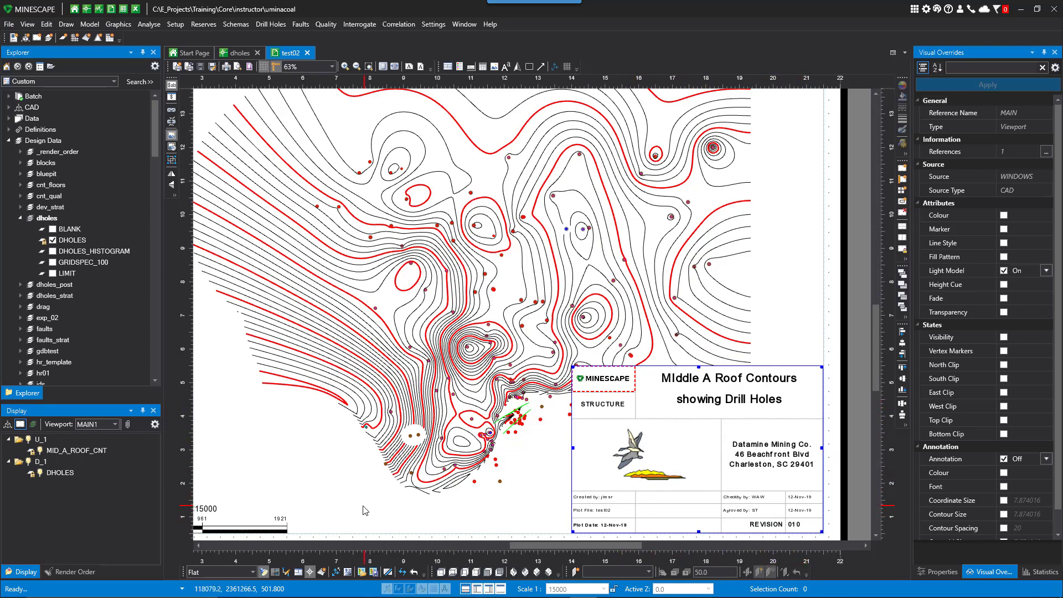
{"action": "left_click", "coordinate": [390, 495]}
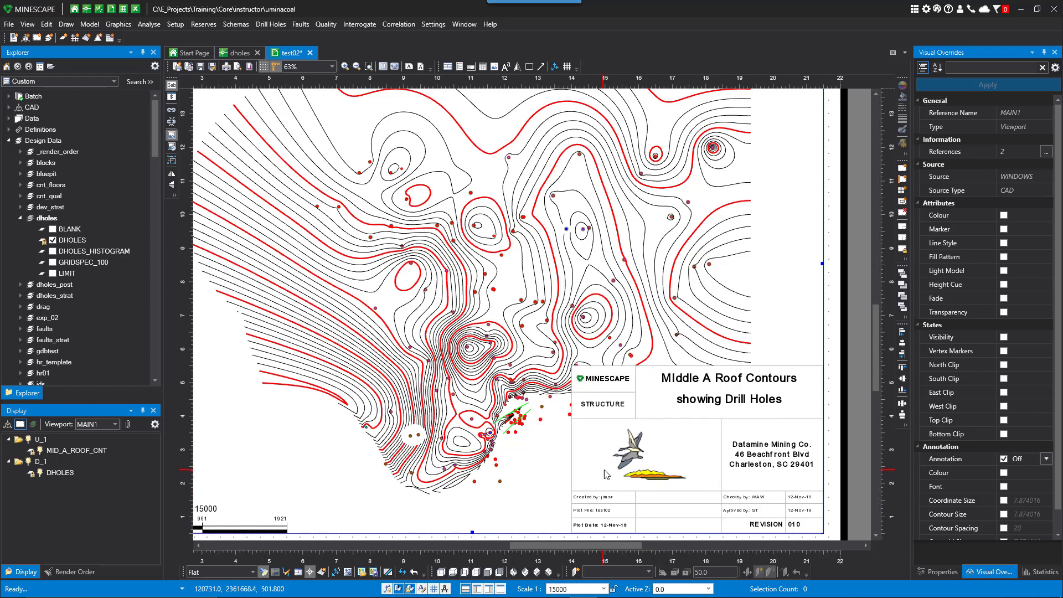
{"action": "scroll", "coordinate": [605, 470], "scroll_direction": "down", "scroll_amount": 3}
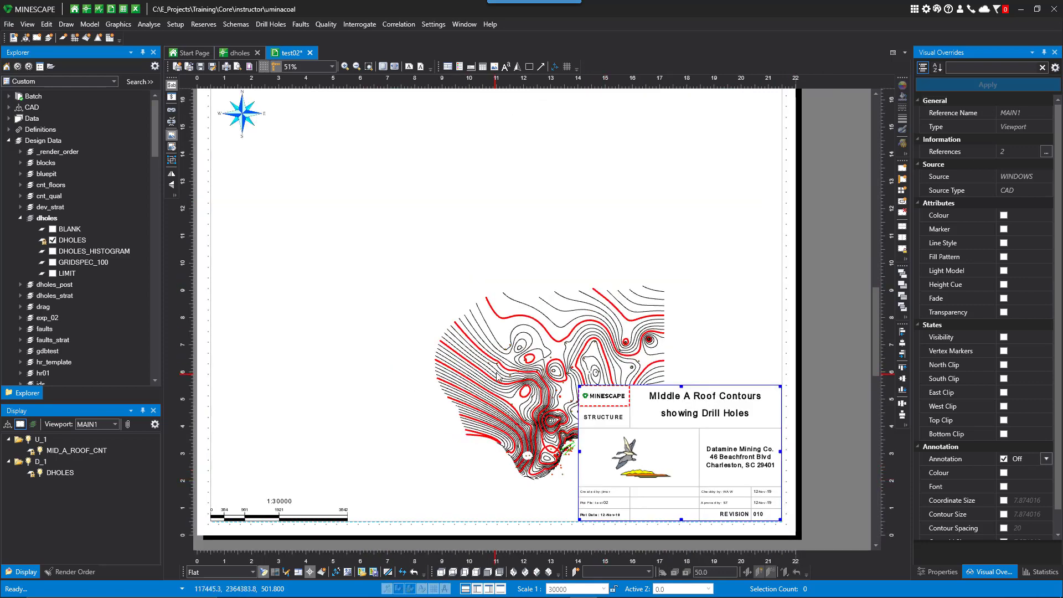
{"action": "middle_click_drag", "start_coordinate": [527, 443], "coordinate": [466, 317]}
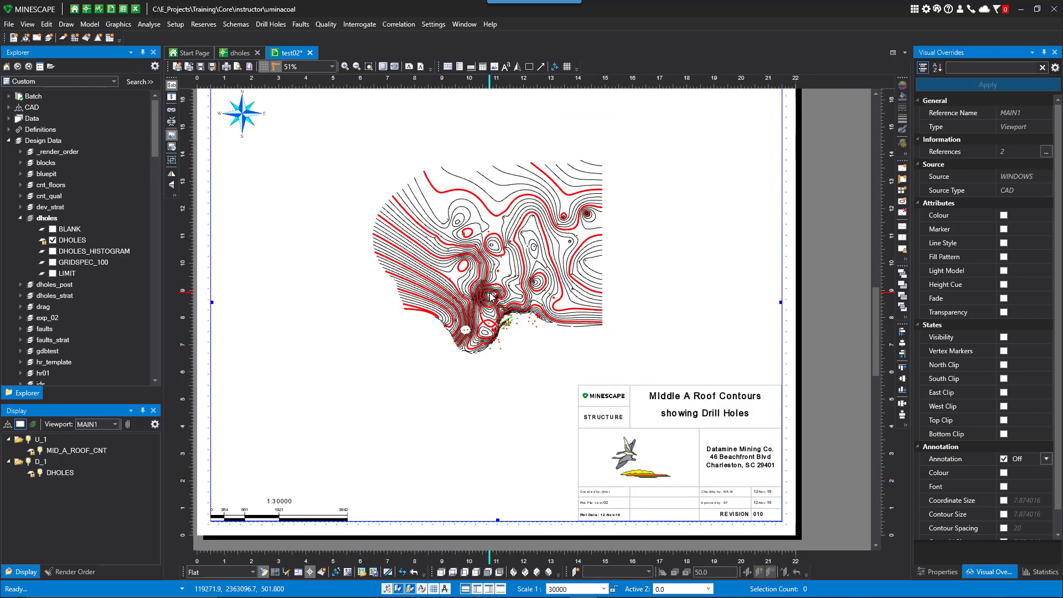
{"action": "scroll", "coordinate": [496, 331], "scroll_direction": "up", "scroll_amount": 3}
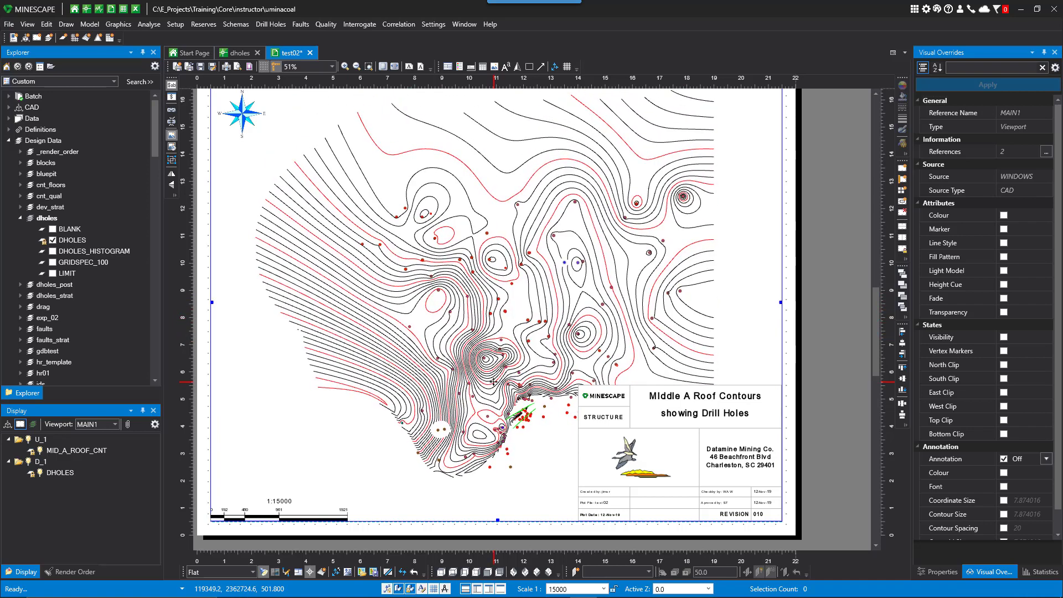
Fit the whole page on screen and make the scale bar slightly narrower.
{"action": "left_click", "coordinate": [382, 67]}
{"action": "left_click", "coordinate": [358, 509]}
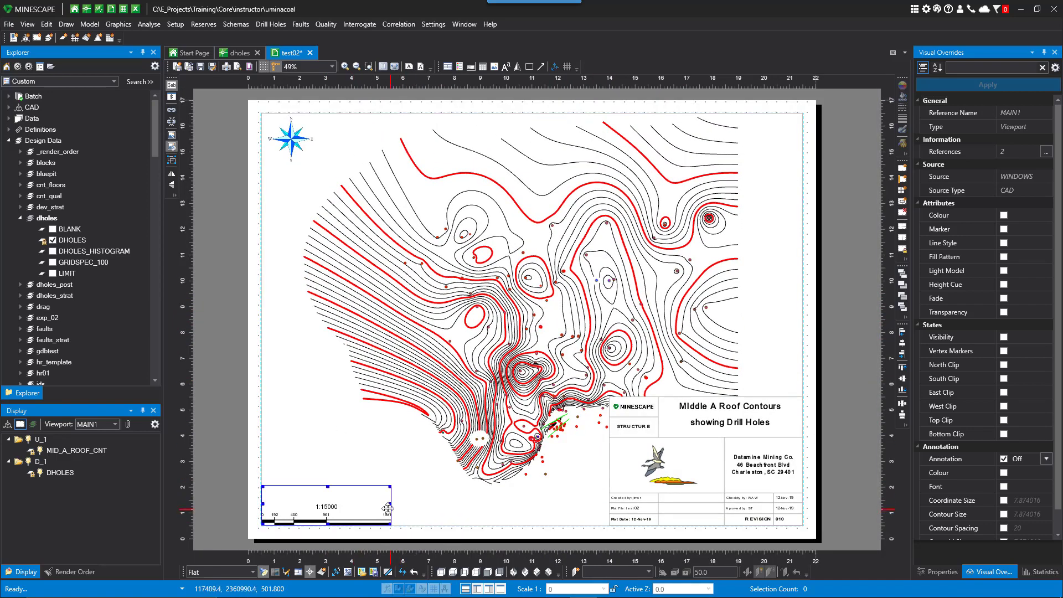
{"action": "left_click_drag", "start_coordinate": [390, 505], "coordinate": [382, 505]}
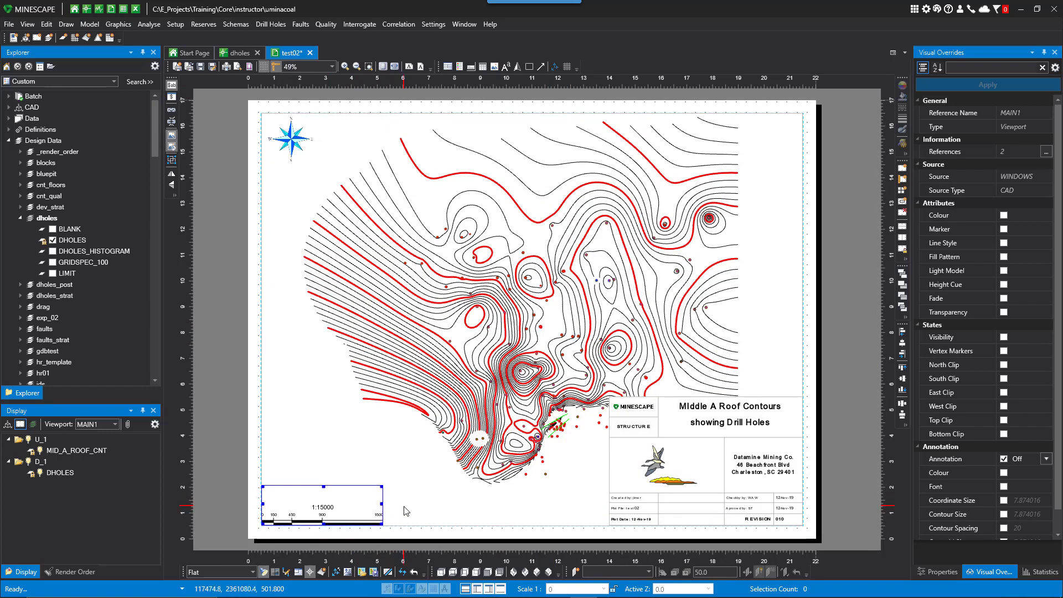
{"action": "left_click", "coordinate": [424, 511]}
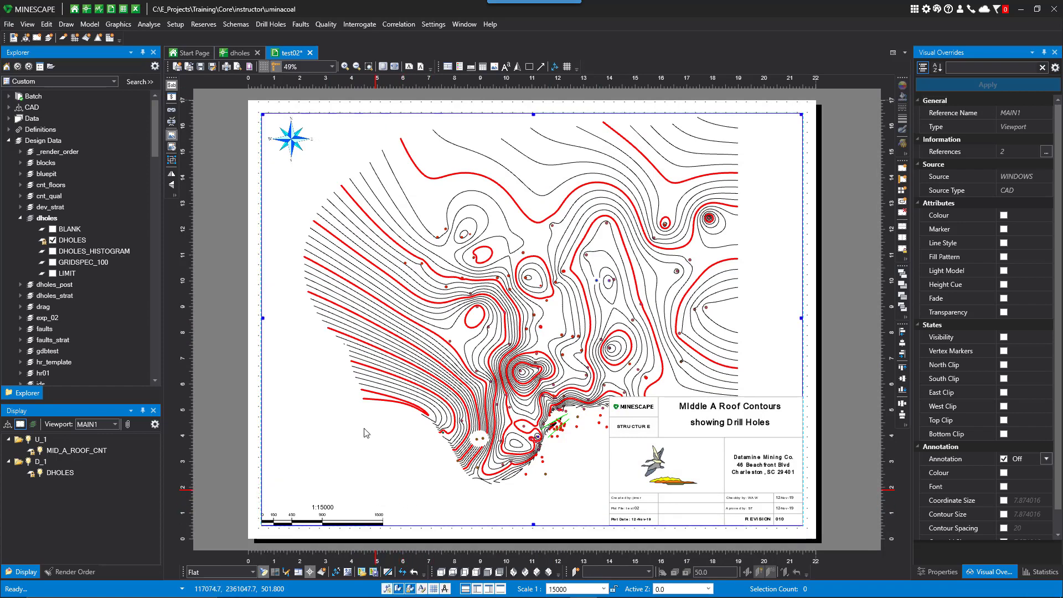
Enlarge the north arrow in the corner of the map by its lower-right corner.
{"action": "left_click", "coordinate": [296, 149]}
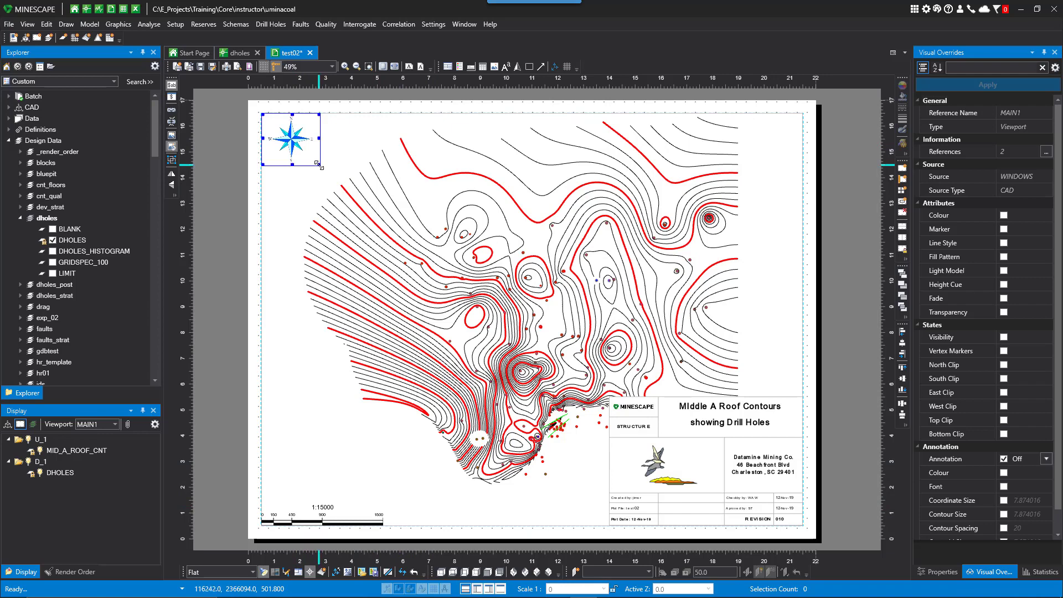
{"action": "left_click_drag", "start_coordinate": [328, 176], "coordinate": [335, 182]}
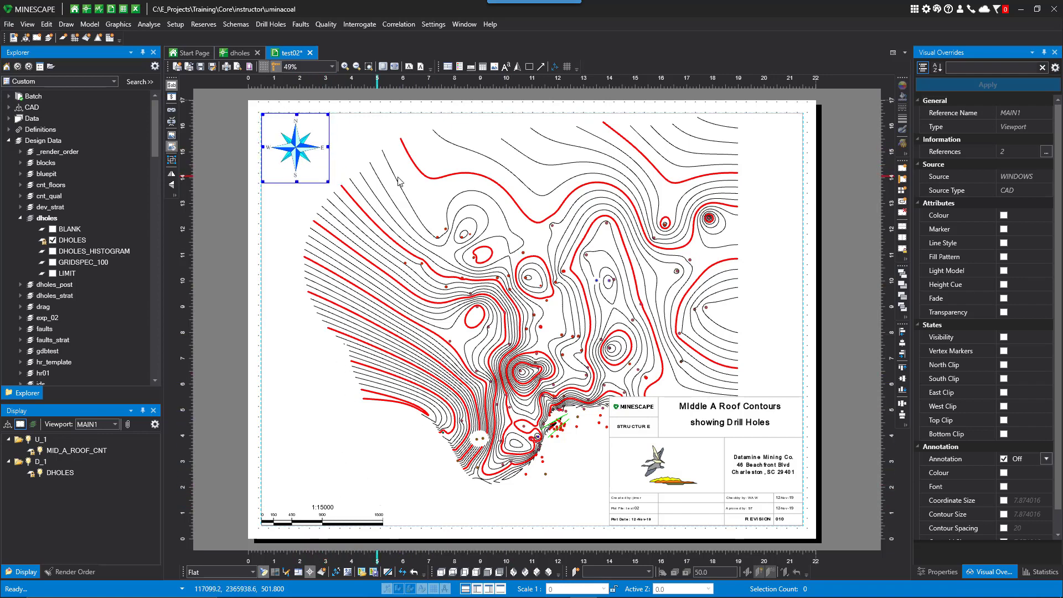
{"action": "left_click", "coordinate": [545, 286]}
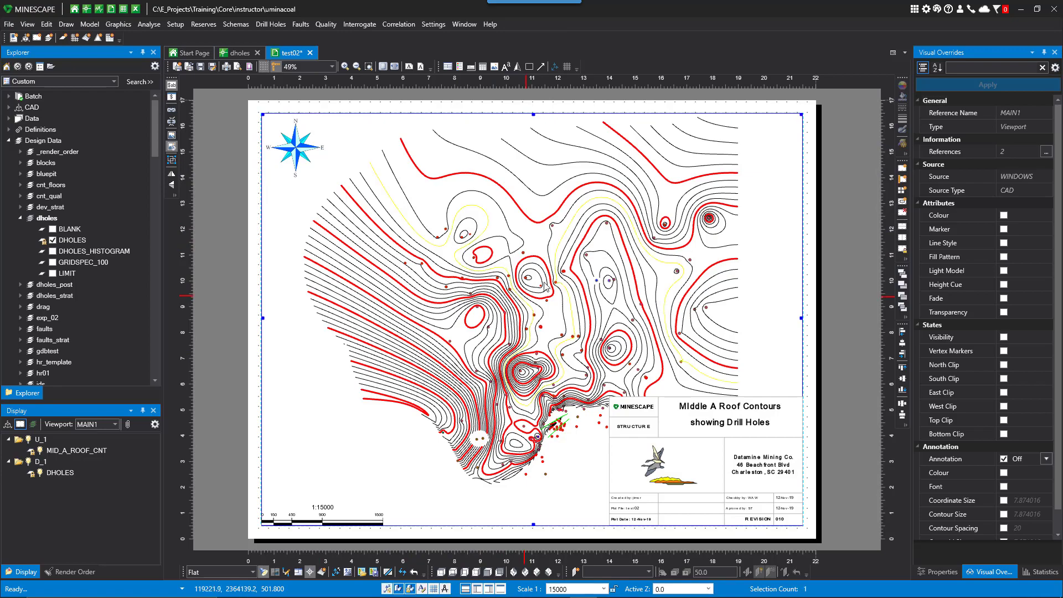
Rotate the contour map in its viewport along with the north arrow, and restore the home view.
{"action": "left_click", "coordinate": [321, 425]}
{"action": "middle_click_drag", "start_coordinate": [513, 327], "coordinate": [519, 302]}
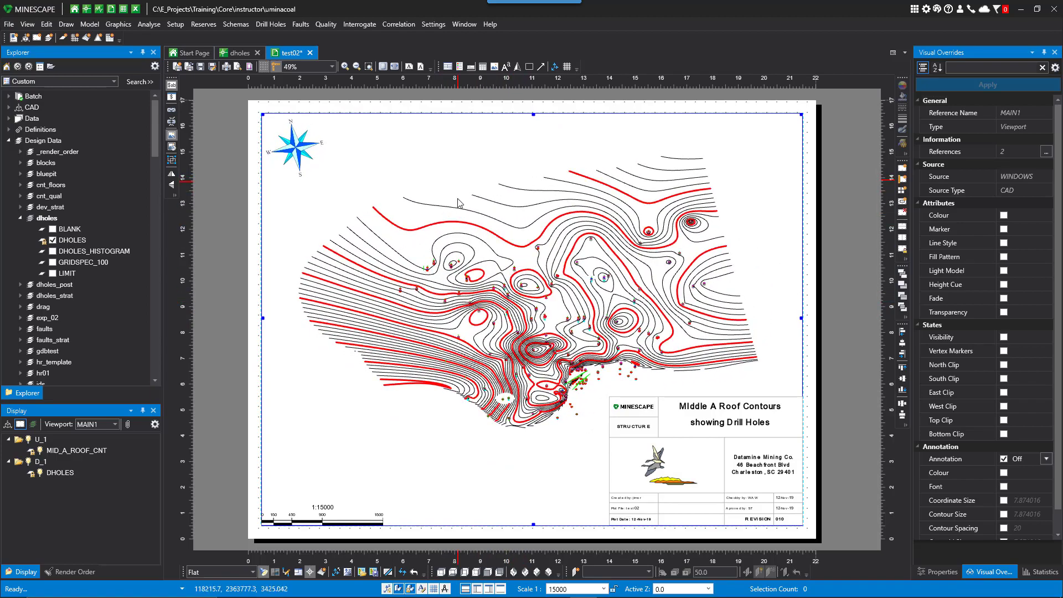
{"action": "scroll", "coordinate": [471, 230], "scroll_direction": "up", "scroll_amount": 1}
{"action": "key", "text": "Home"}
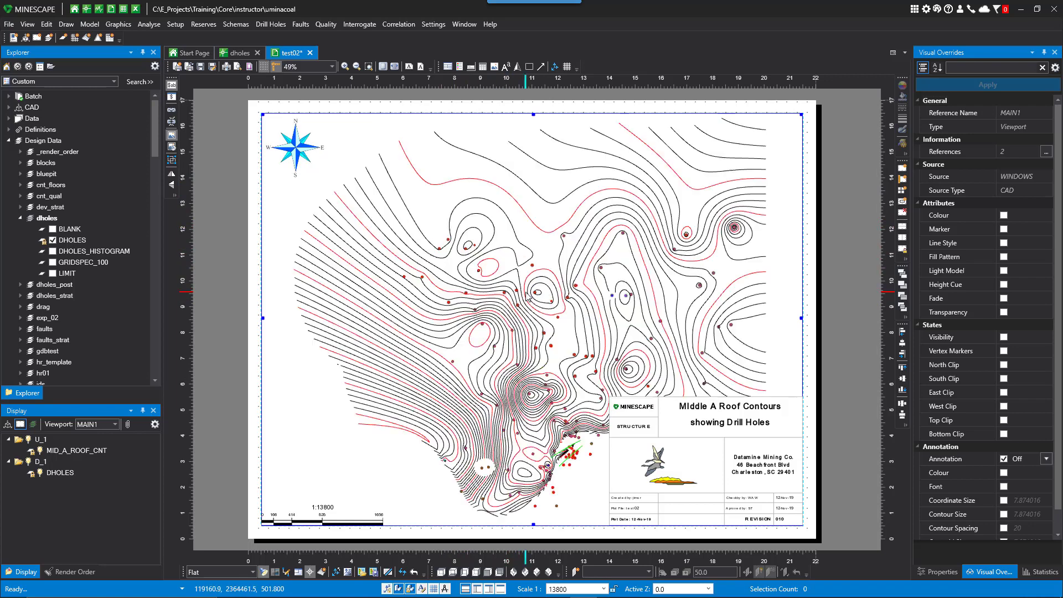
Set the map viewport's scale to 1:15000.
{"action": "double_click", "coordinate": [568, 588]}
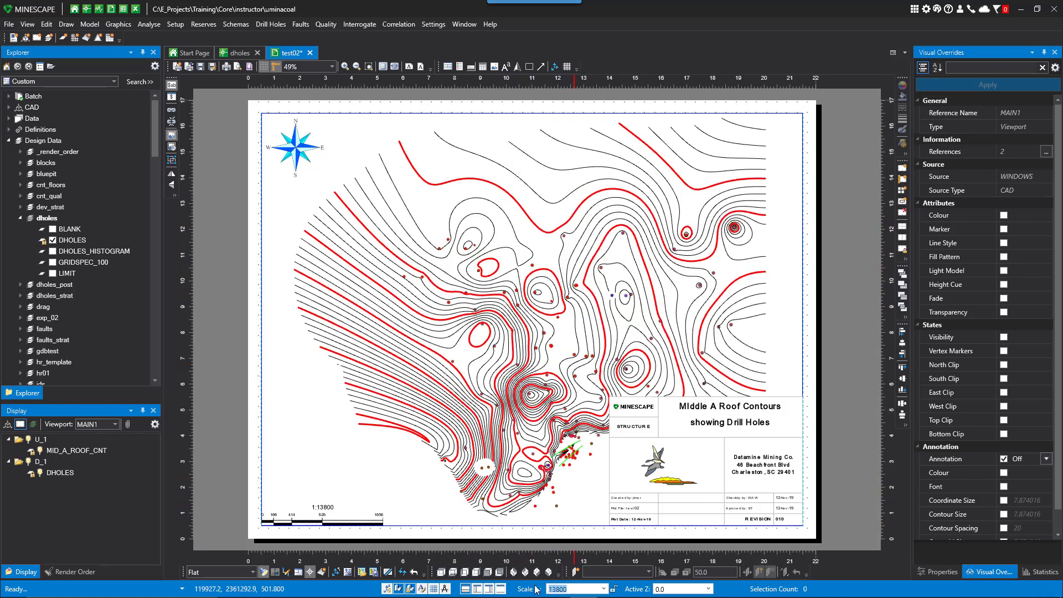
{"action": "type", "text": "15000"}
{"action": "key", "text": "Return"}
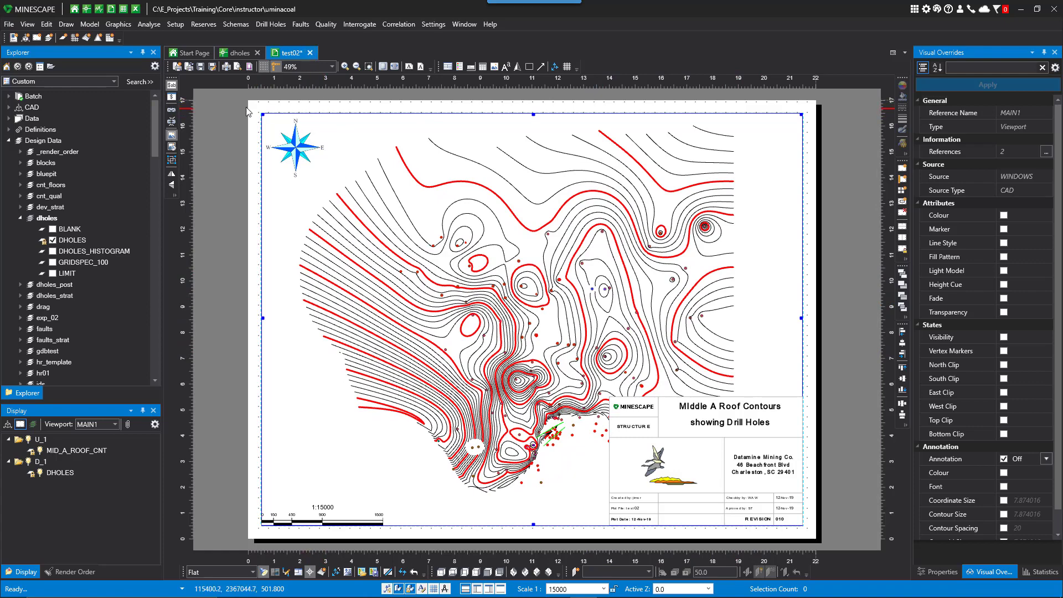
View the test02 plot in print preview and return to the design.
{"action": "left_click", "coordinate": [238, 67]}
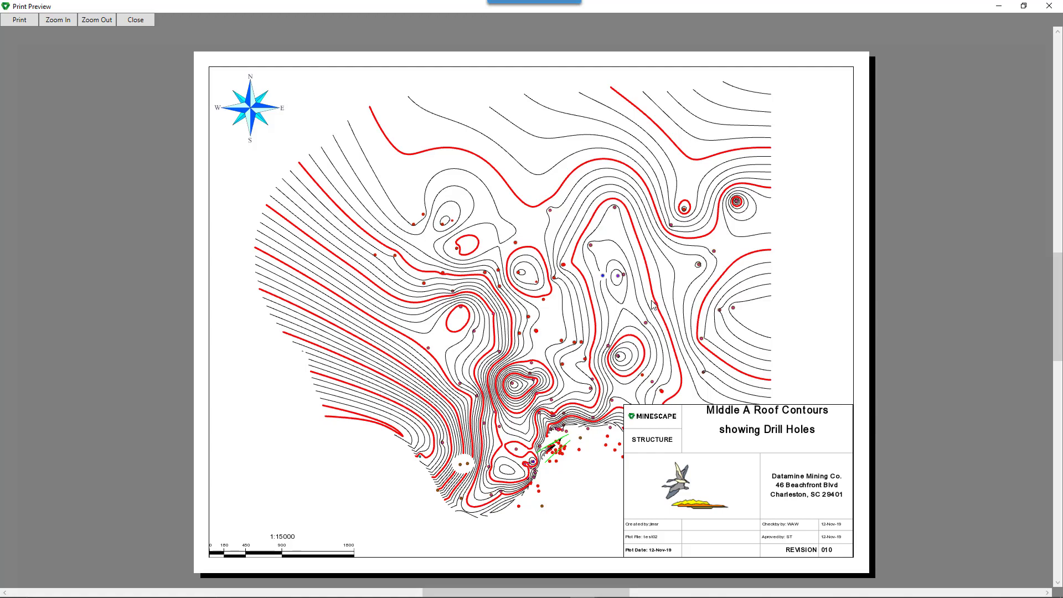
{"action": "left_click", "coordinate": [143, 21]}
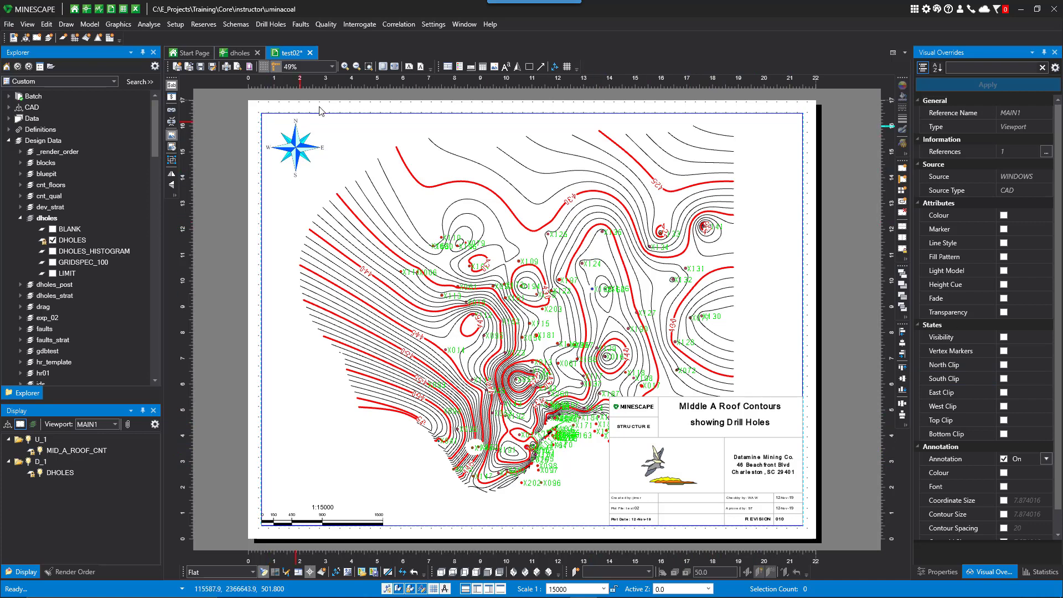
Output the test02 plot as a PDF, view it in Acrobat, and return to the plot design.
{"action": "left_click", "coordinate": [227, 67]}
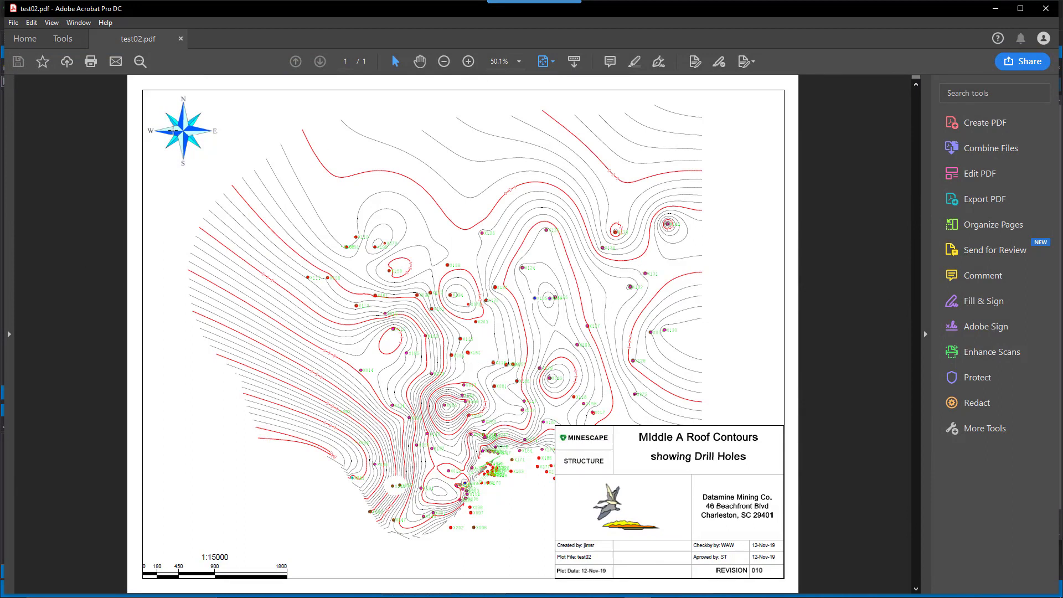
{"action": "left_click", "coordinate": [1046, 9]}
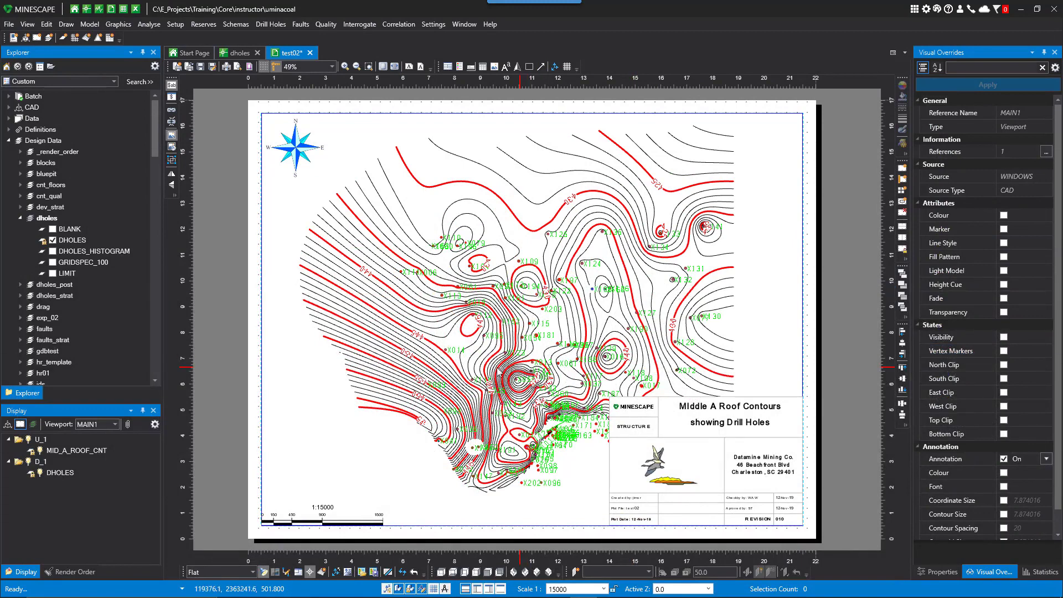
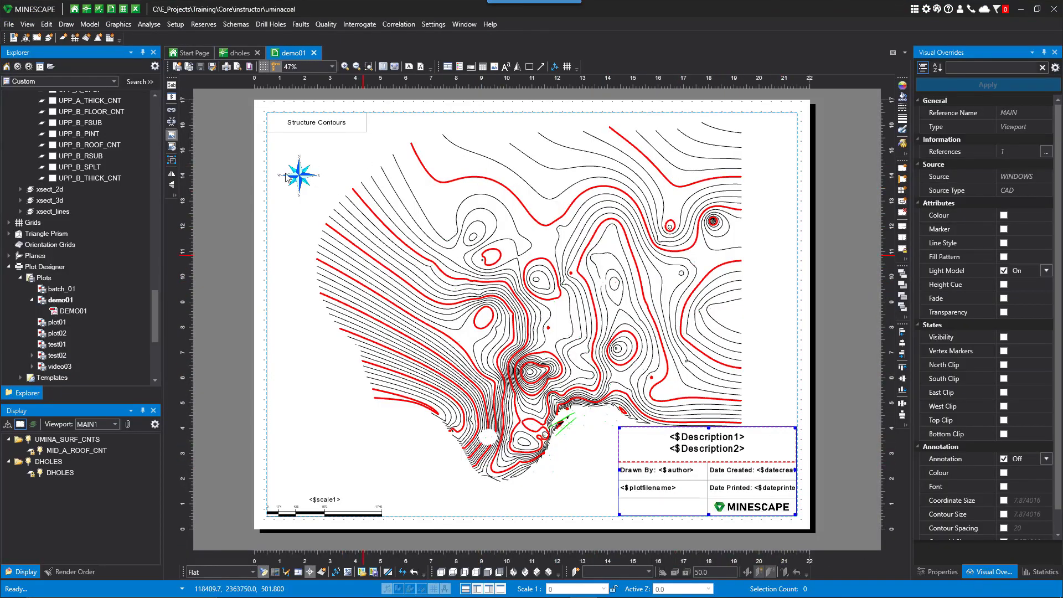
Display the plotting variables' values in demo01 and open the demo_batch_structure specification for batch plotting.
{"action": "left_click", "coordinate": [172, 86]}
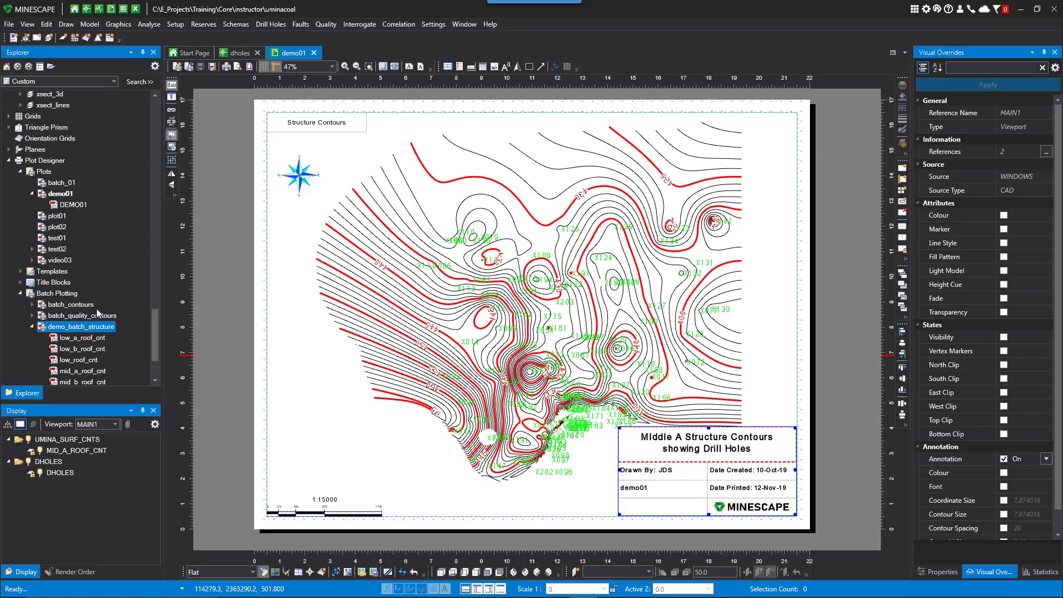
{"action": "scroll", "coordinate": [97, 313], "scroll_direction": "down", "scroll_amount": 2}
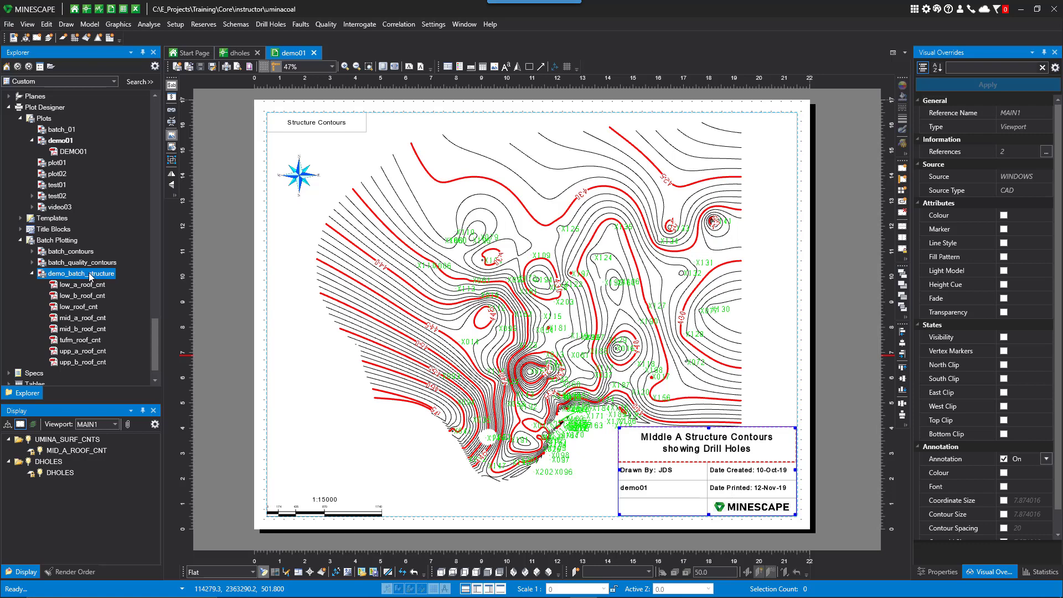
{"action": "double_click", "coordinate": [89, 272]}
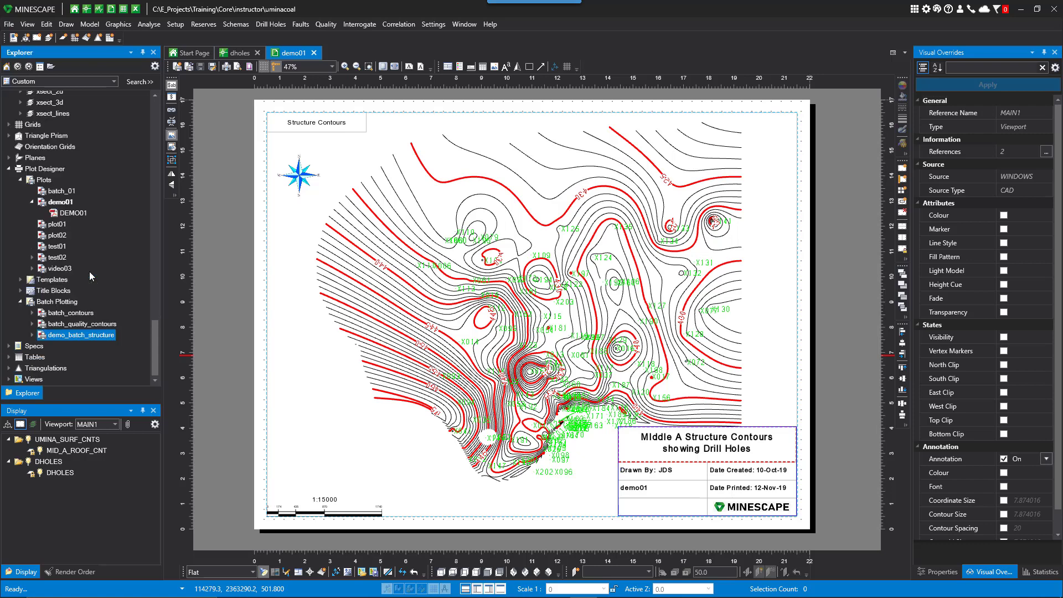
{"action": "right_click", "coordinate": [70, 336]}
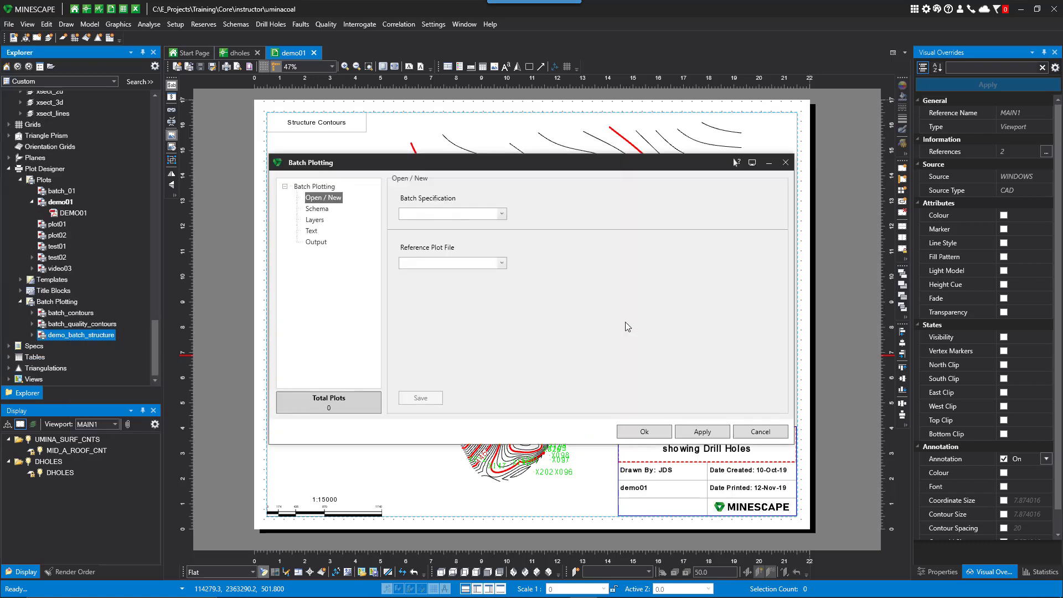
{"action": "left_click_drag", "start_coordinate": [511, 169], "coordinate": [538, 169]}
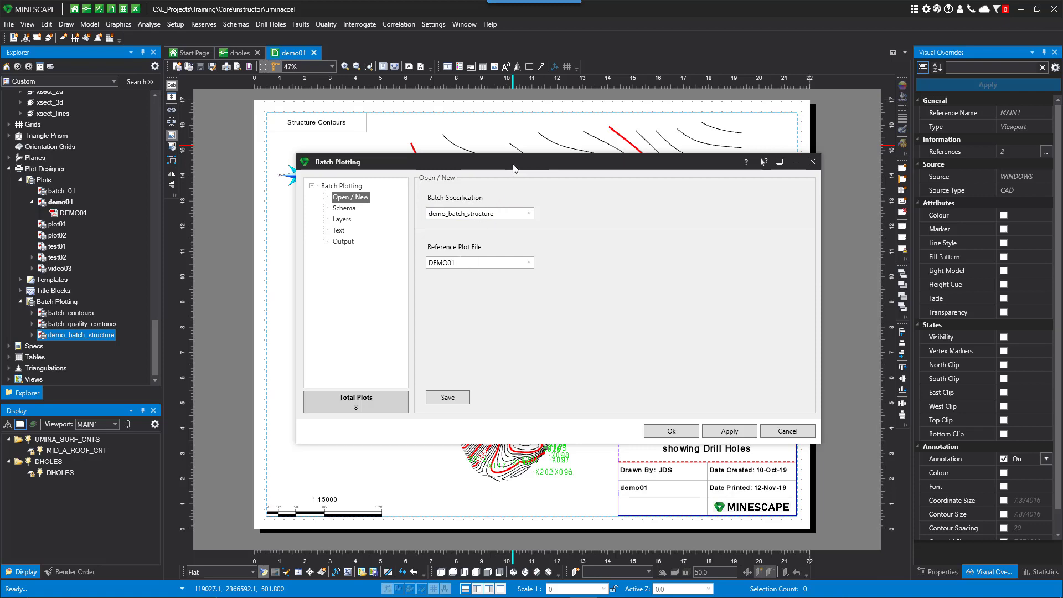
{"action": "mouse_move", "coordinate": [512, 165]}
{"action": "left_mouse_down"}
{"action": "mouse_move", "coordinate": [553, 299]}
{"action": "mouse_move", "coordinate": [554, 246]}
{"action": "mouse_move", "coordinate": [518, 161]}
{"action": "left_mouse_up"}
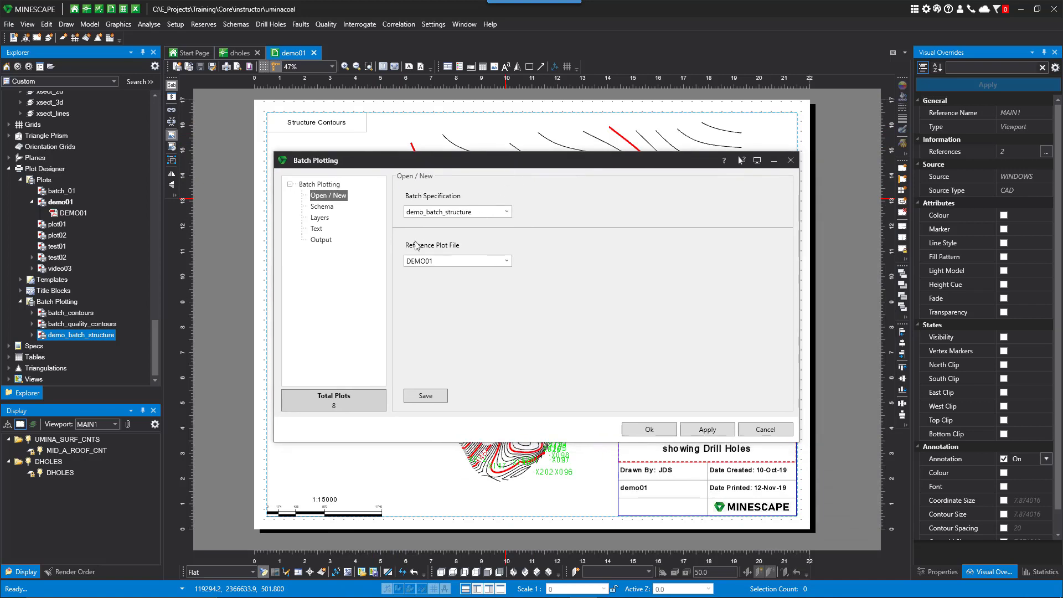
Examine the batch specification's schema intervals with their interval texts and the replacement layer settings.
{"action": "left_click", "coordinate": [328, 207]}
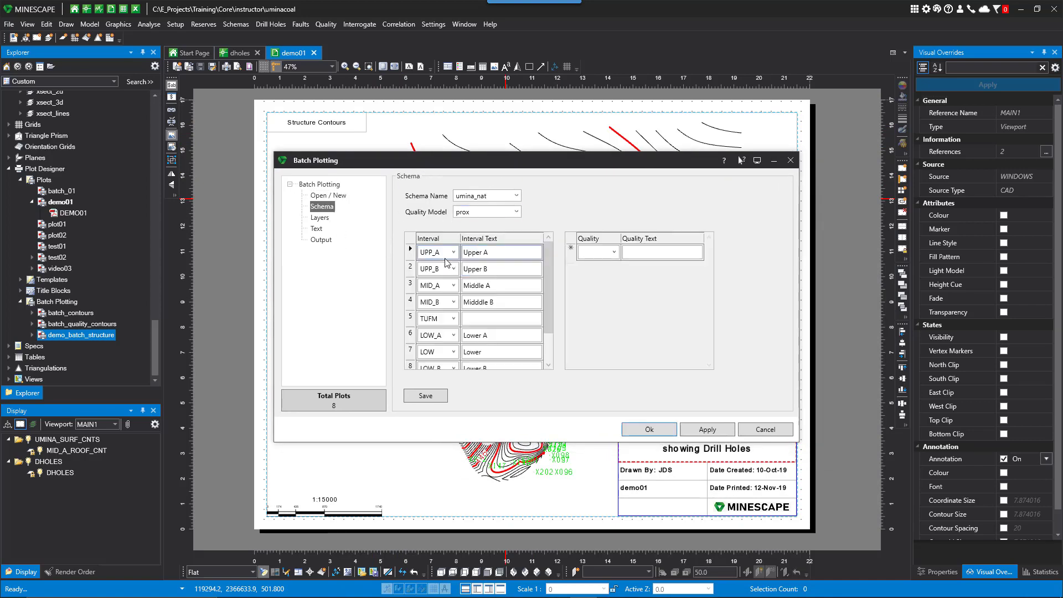
{"action": "scroll", "coordinate": [449, 286], "scroll_direction": "down", "scroll_amount": 1}
{"action": "scroll", "coordinate": [450, 287], "scroll_direction": "up", "scroll_amount": 1}
{"action": "left_click", "coordinate": [319, 217]}
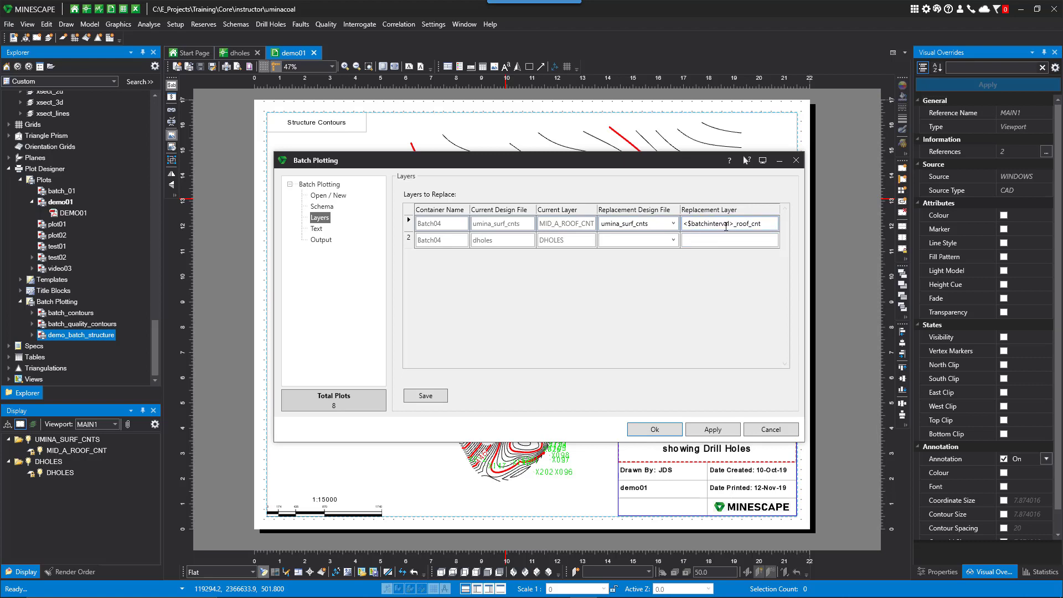
{"action": "left_click", "coordinate": [322, 206]}
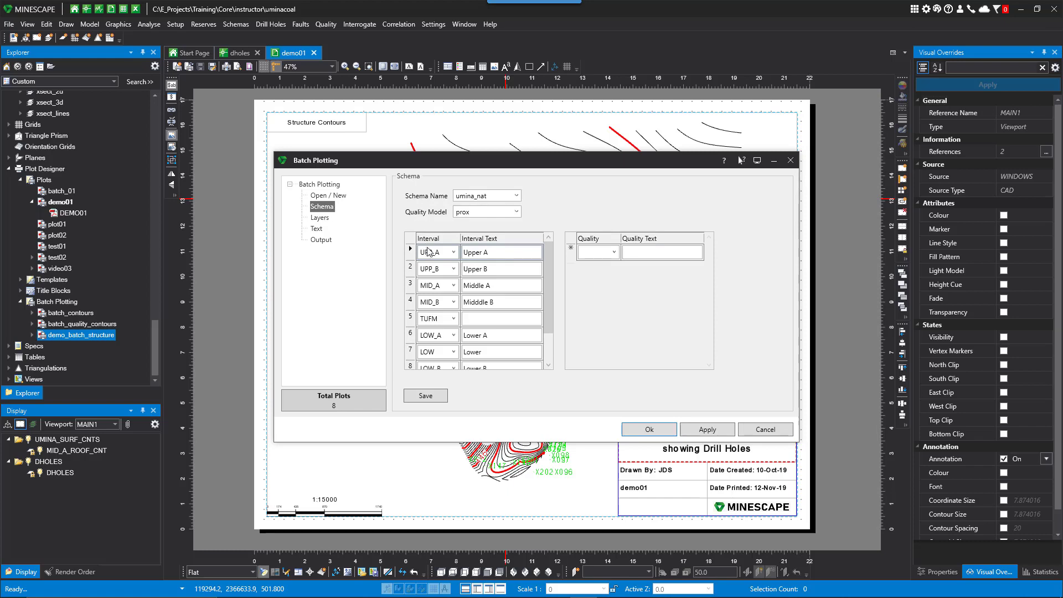
{"action": "left_click", "coordinate": [320, 218]}
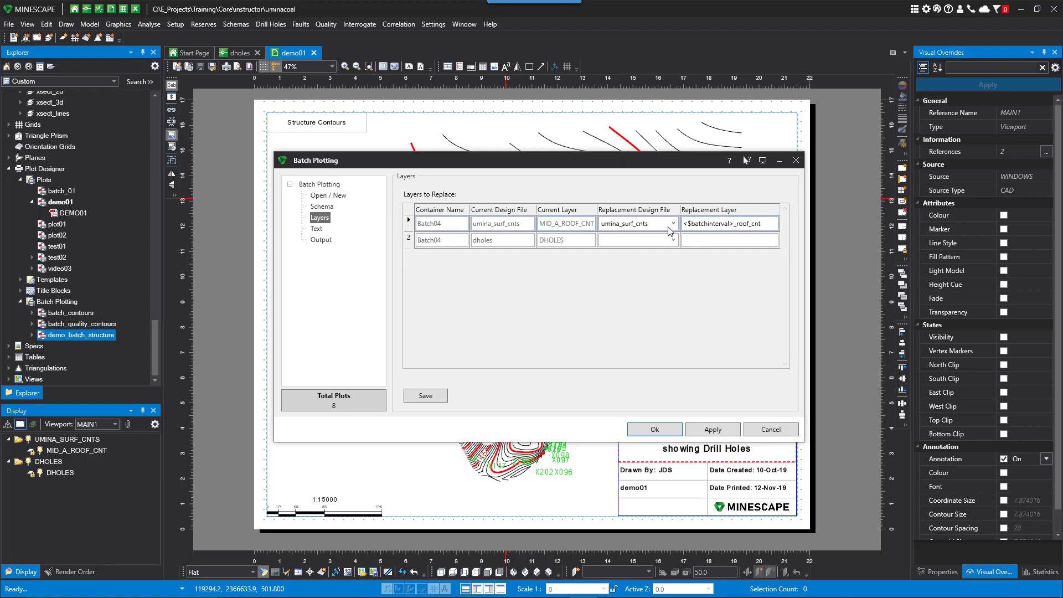
Examine the batch specification's replacement texts and output filename setting, and leave batch plotting without changes.
{"action": "left_click", "coordinate": [316, 229]}
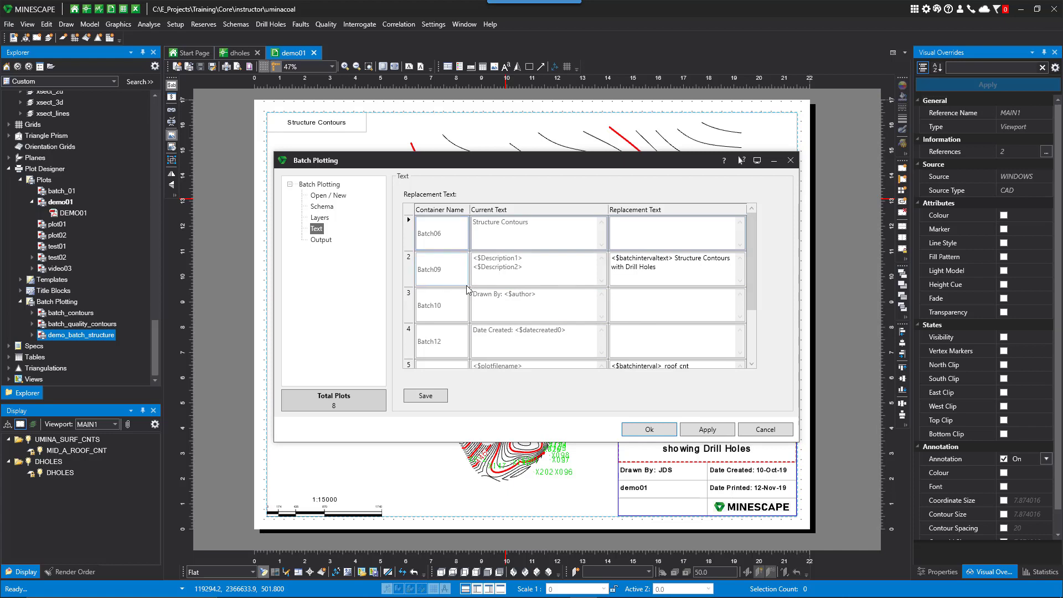
{"action": "scroll", "coordinate": [471, 291], "scroll_direction": "down", "scroll_amount": 1}
{"action": "scroll", "coordinate": [476, 293], "scroll_direction": "up", "scroll_amount": 1}
{"action": "scroll", "coordinate": [686, 329], "scroll_direction": "down", "scroll_amount": 1}
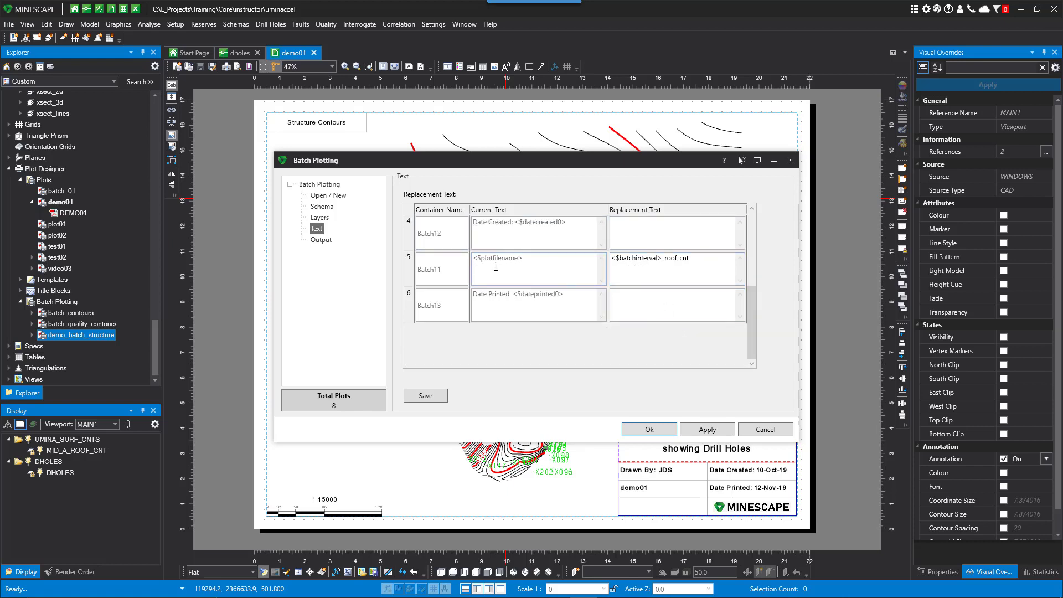
{"action": "left_click", "coordinate": [321, 239]}
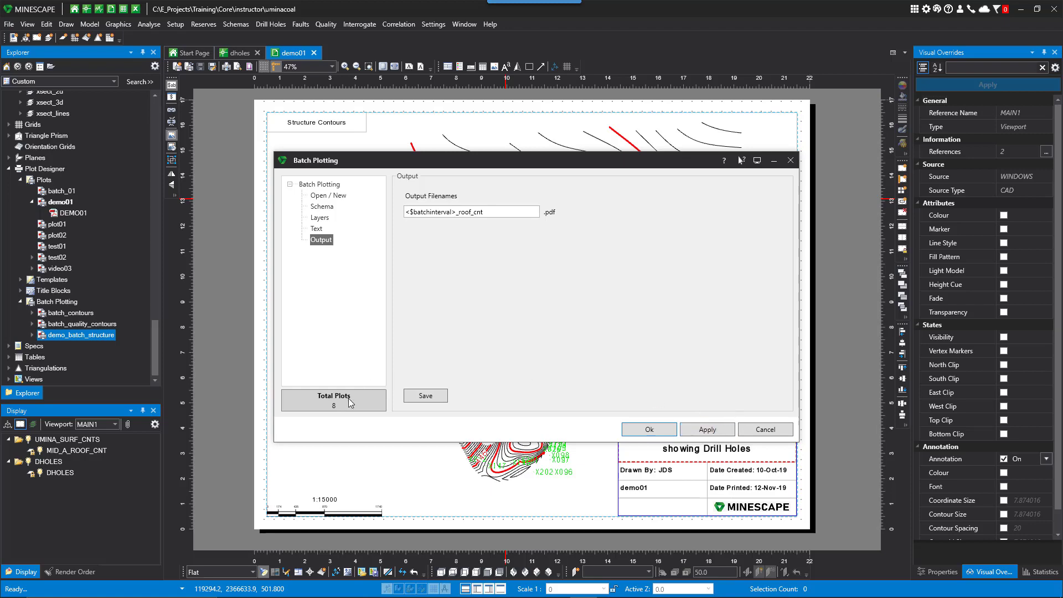
{"action": "left_click", "coordinate": [775, 430]}
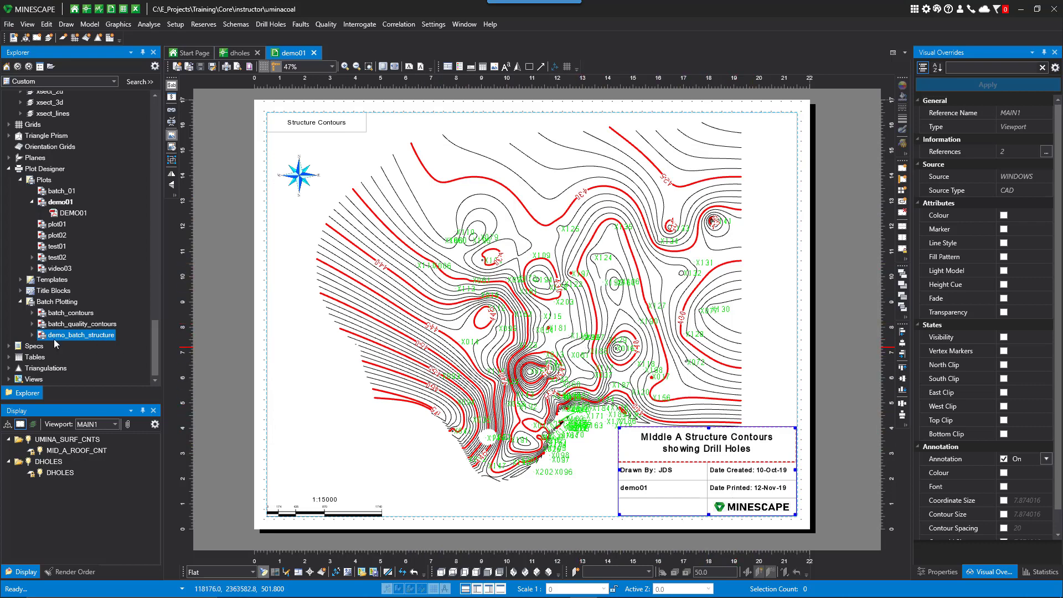
Expand the demo_batch_structure outputs, view the low_a_roof_cnt PDF in Acrobat, and return to the demo01 plot.
{"action": "left_click", "coordinate": [32, 334]}
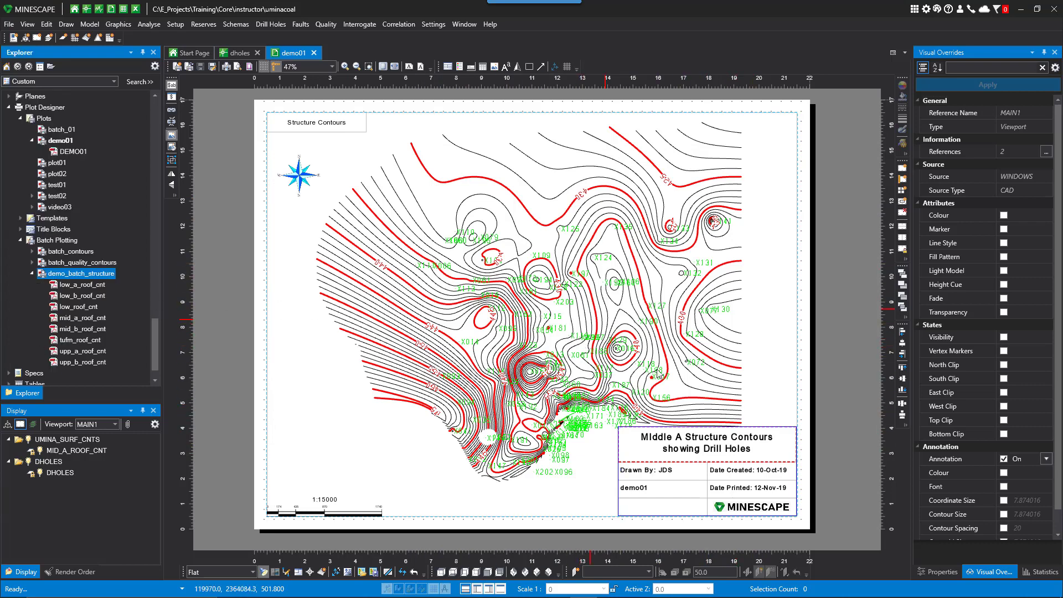
{"action": "scroll", "coordinate": [93, 270], "scroll_direction": "down", "scroll_amount": 1}
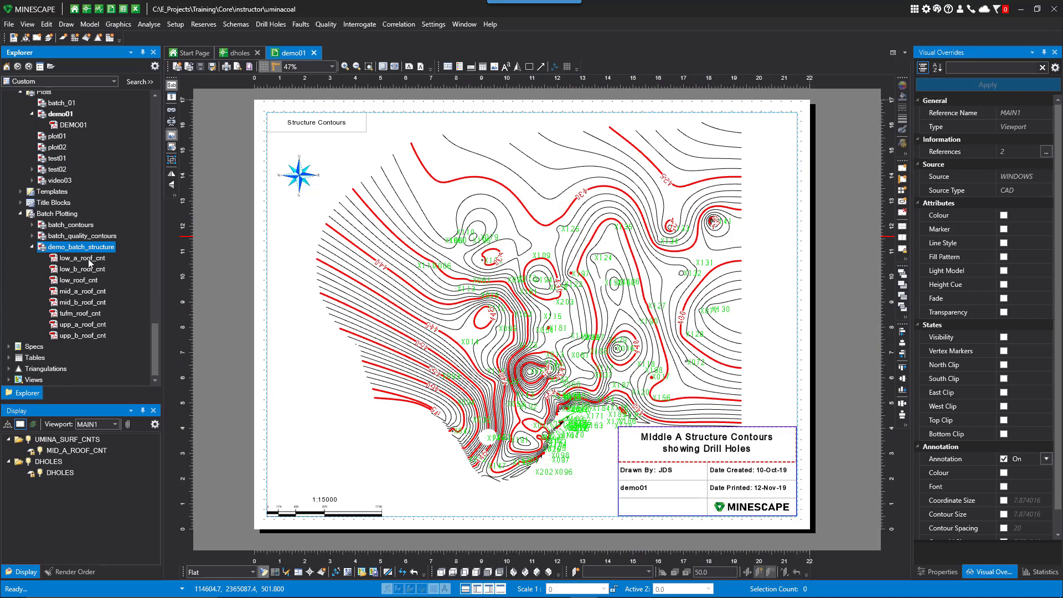
{"action": "double_click", "coordinate": [88, 260]}
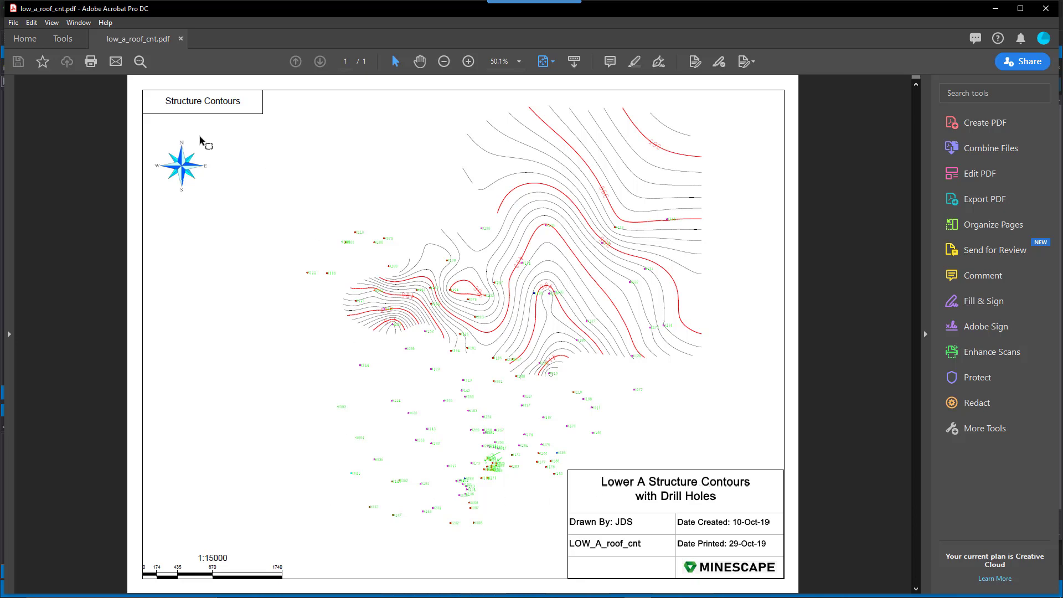
{"action": "left_click", "coordinate": [1045, 8]}
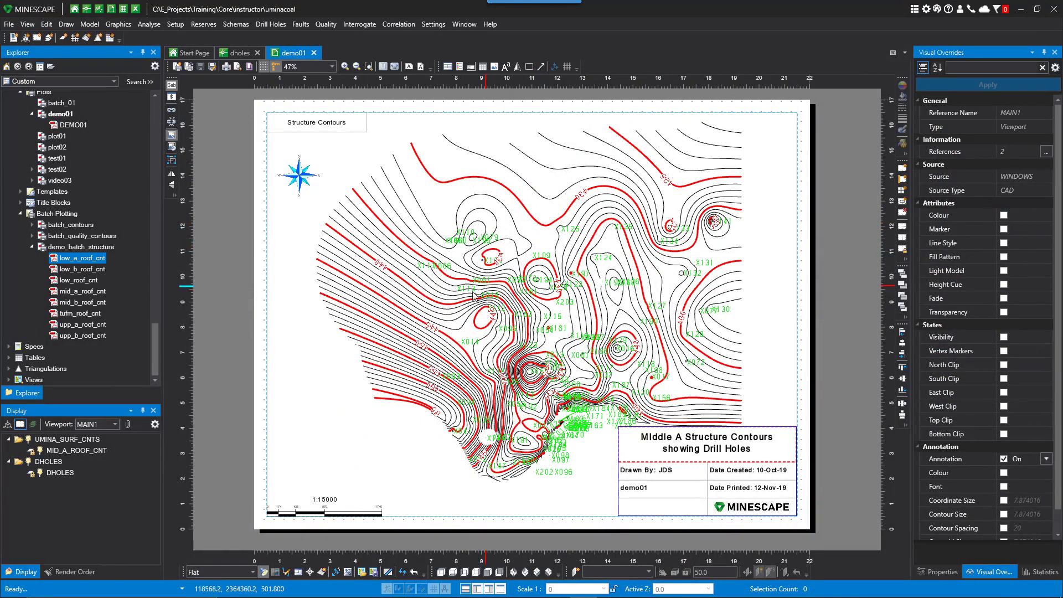
Reopen the demo_batch_structure specification for batch plotting and show its schema intervals.
{"action": "right_click", "coordinate": [79, 249]}
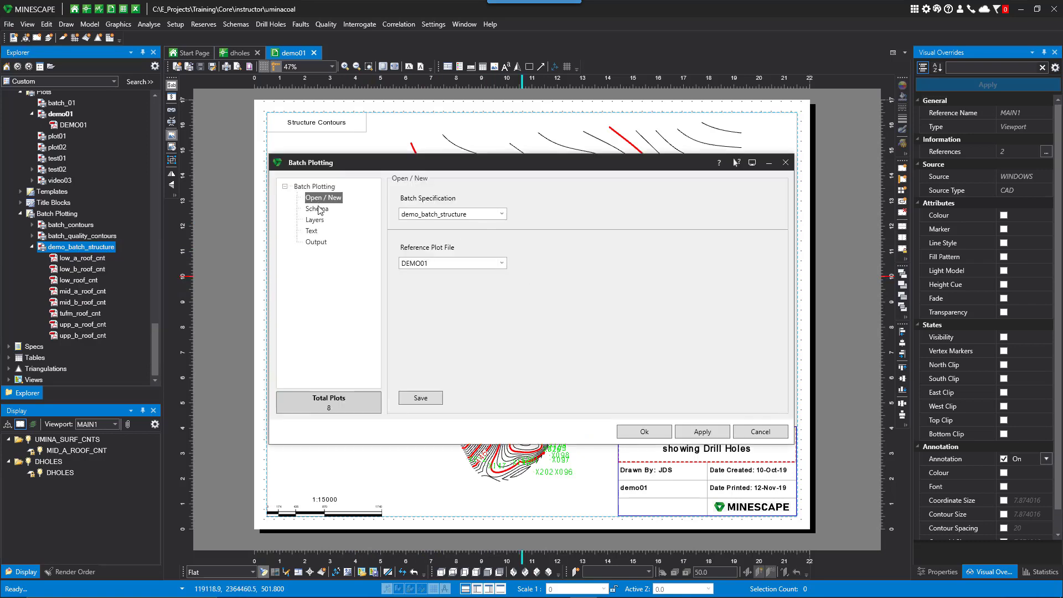
{"action": "left_click", "coordinate": [319, 210]}
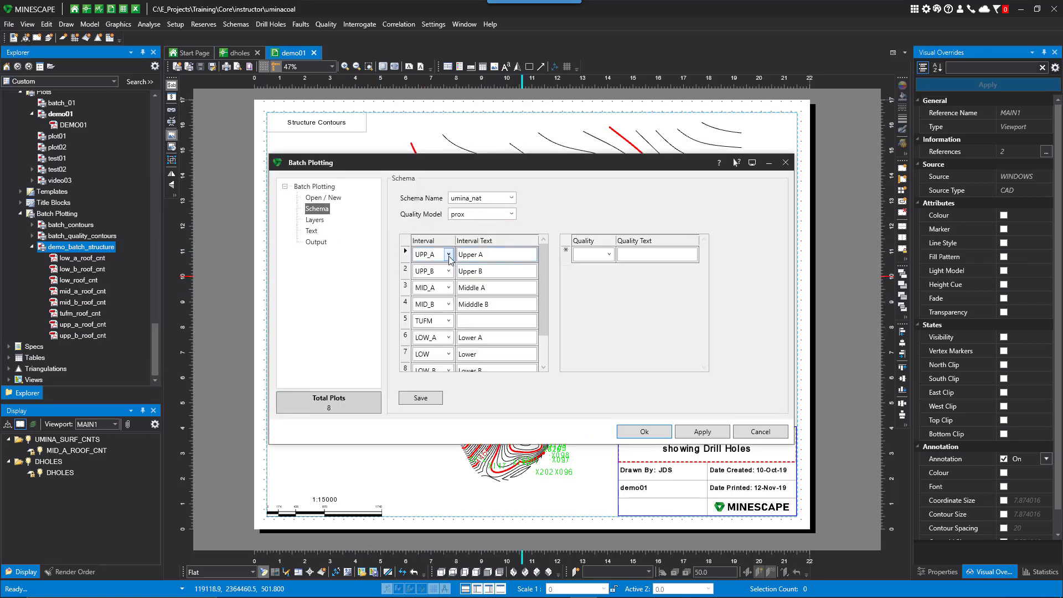